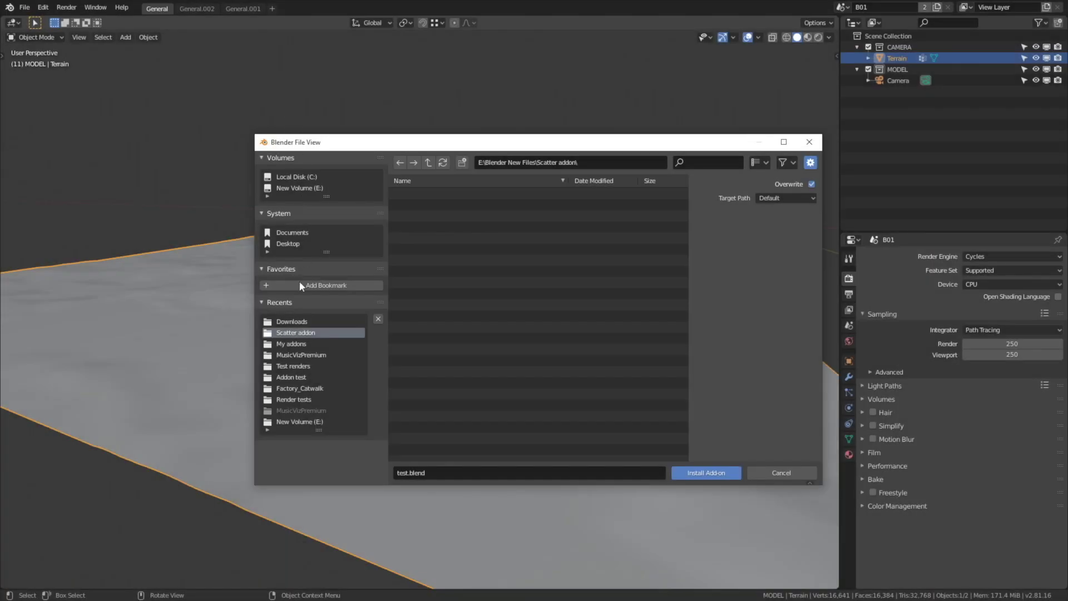
# Pick Scatter_S1.zip from the Downloads folder and install it as an add-on
pyautogui.click(291, 321)
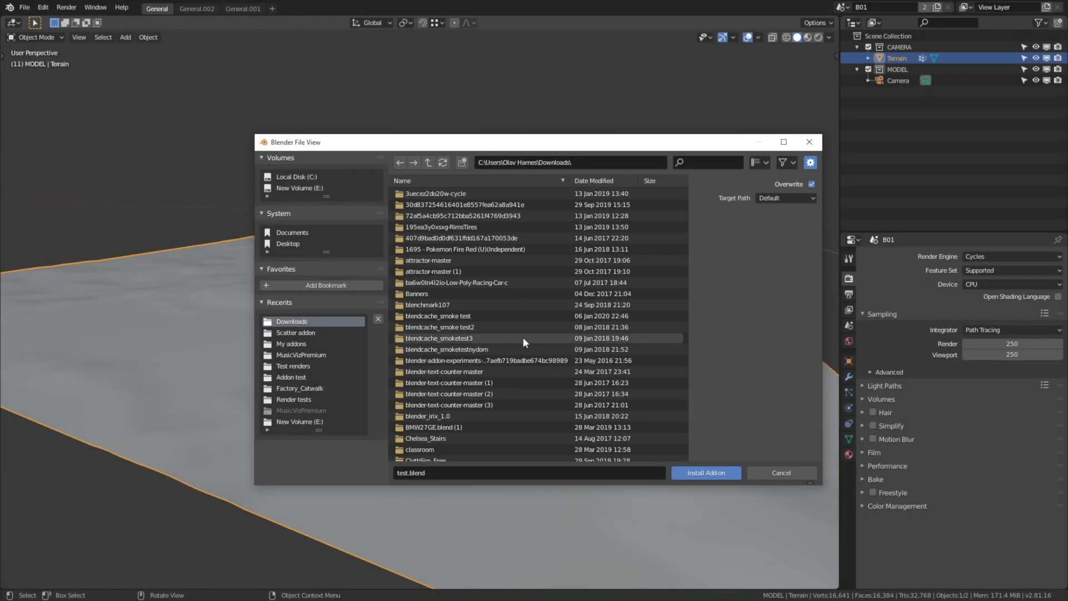
pyautogui.moveTo(686, 219); pyautogui.dragTo(684, 473)
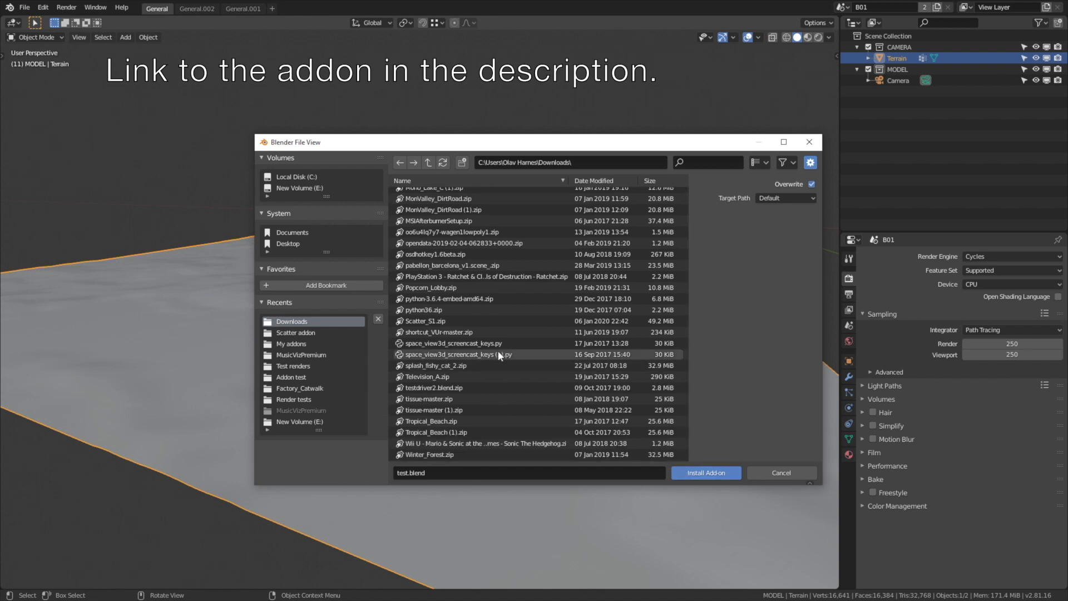
pyautogui.click(456, 322)
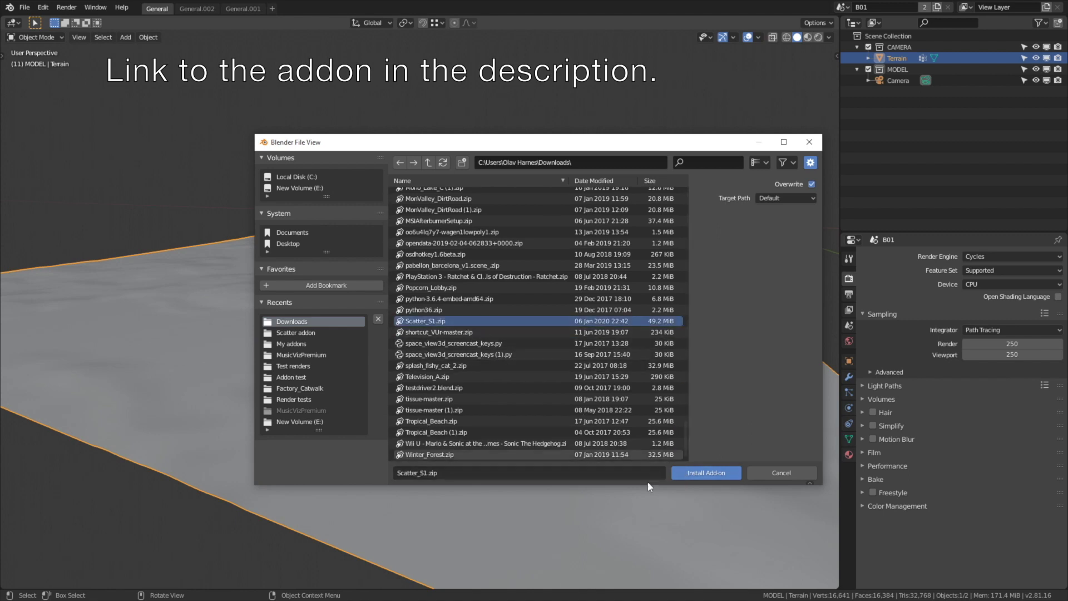
pyautogui.click(711, 473)
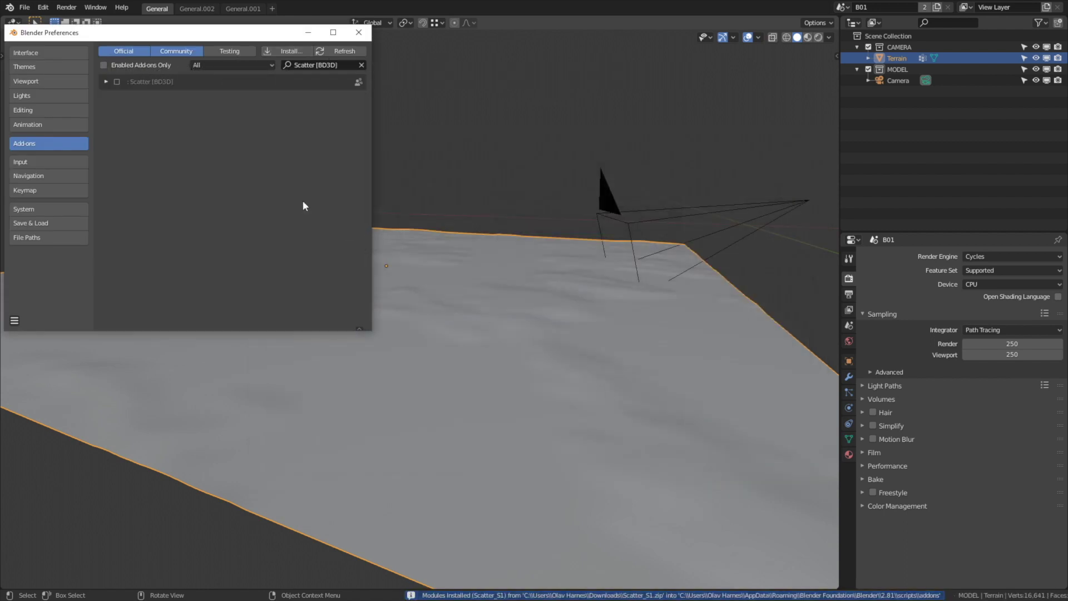
# Enable the Scatter [BD3D] add-on, close Preferences and show the viewport sidebar's Scatter panels
pyautogui.click(117, 82)
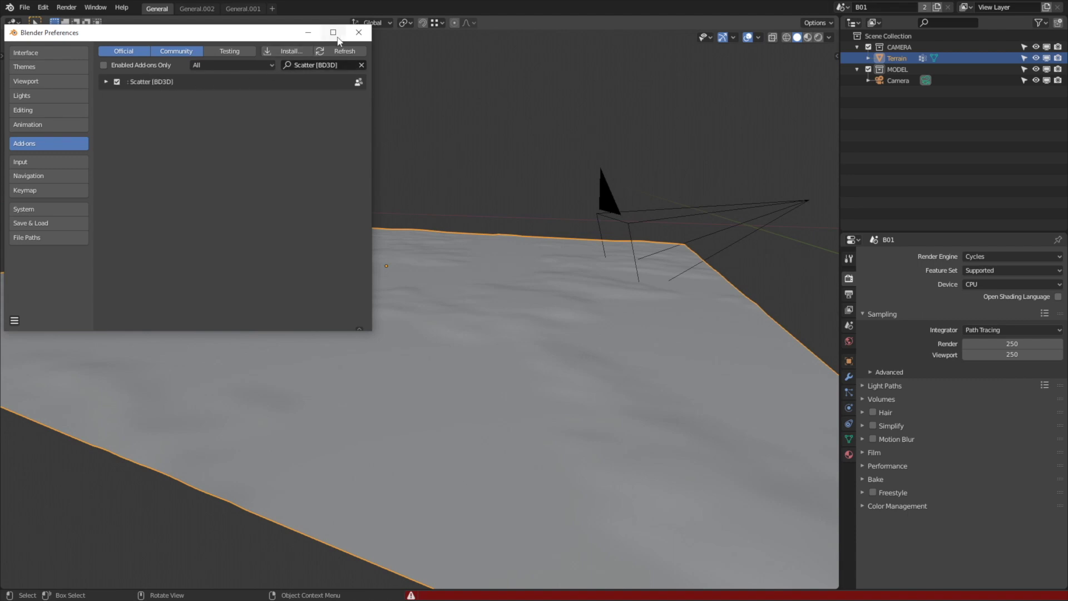
pyautogui.click(359, 33)
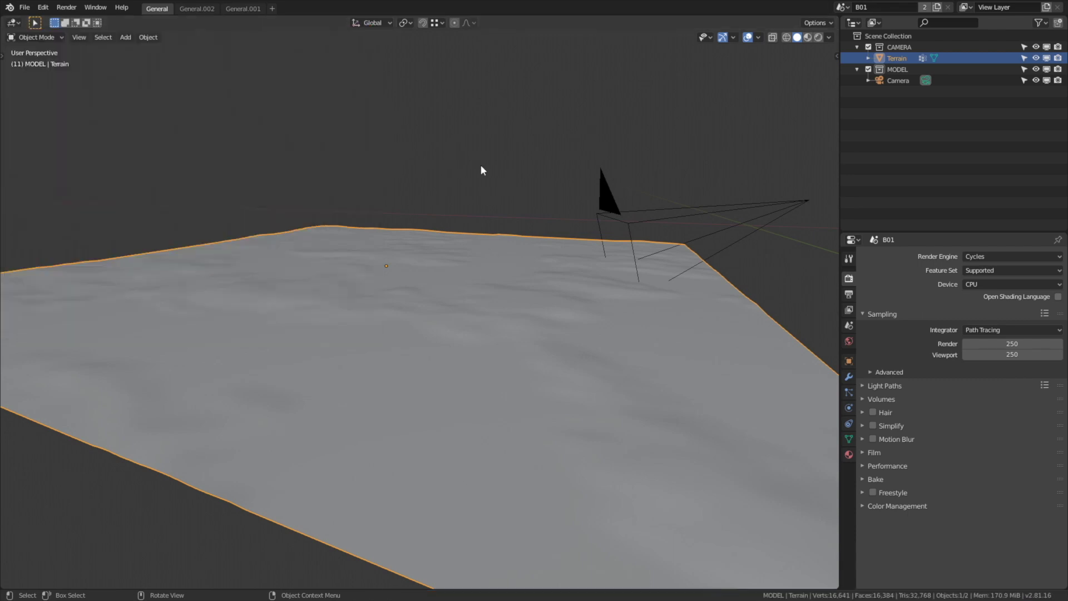
pyautogui.press('n')
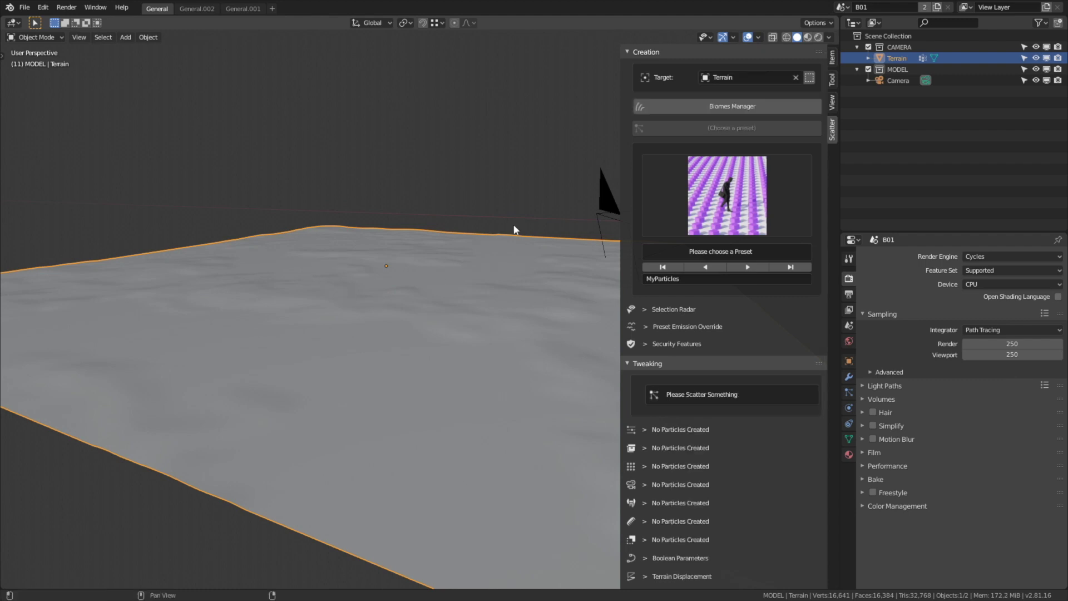
# Browse the Biomes Manager and scatter the B01 Aio 11 biome onto the Terrain
pyautogui.click(683, 105)
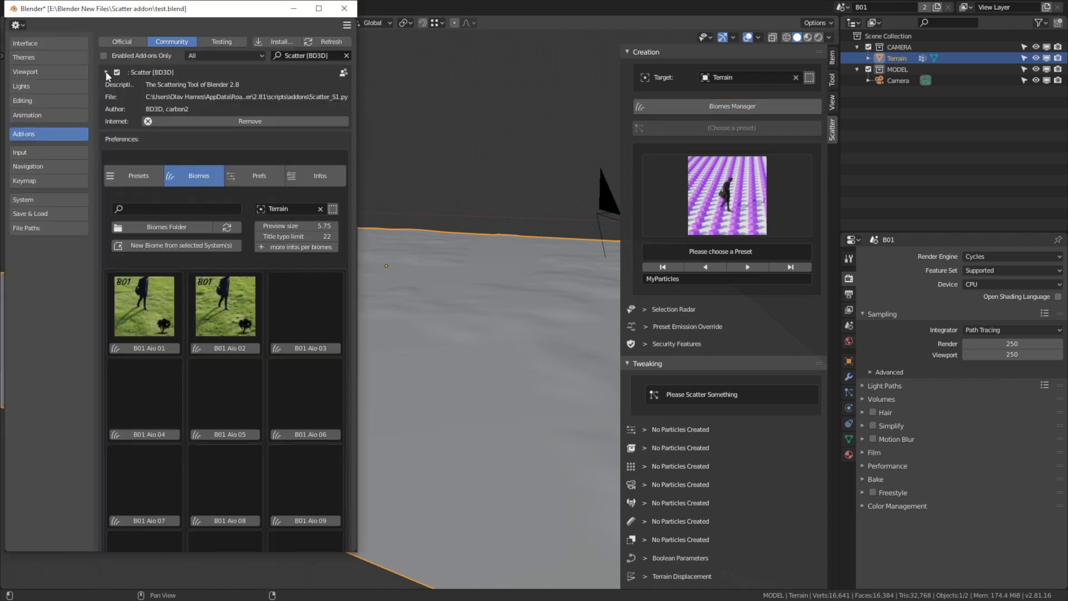
pyautogui.scroll(-5, 189, 325)
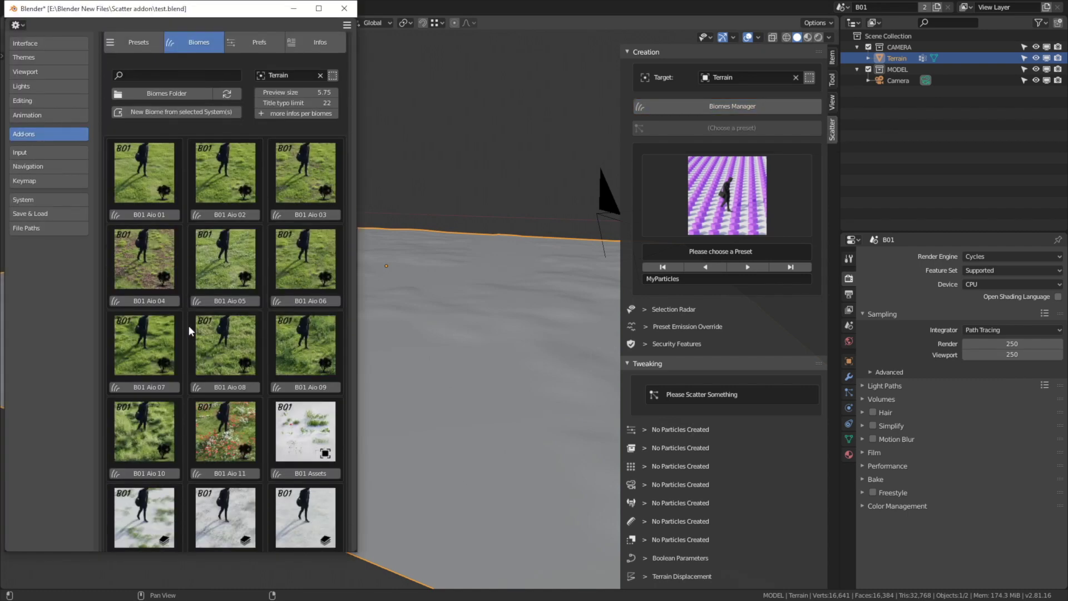
pyautogui.scroll(-10, 188, 325)
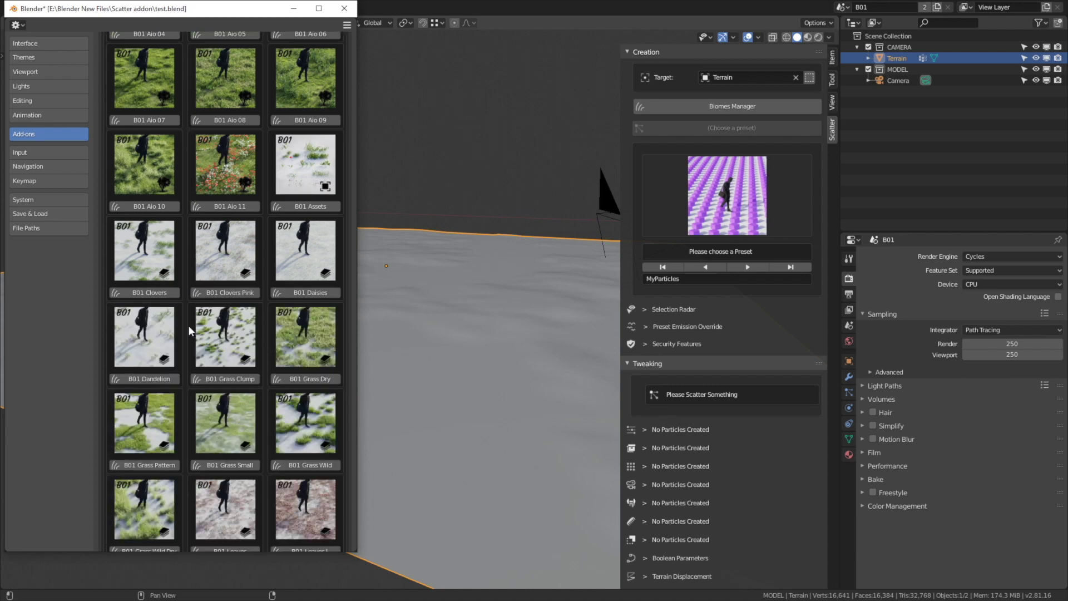
pyautogui.scroll(-5, 182, 329)
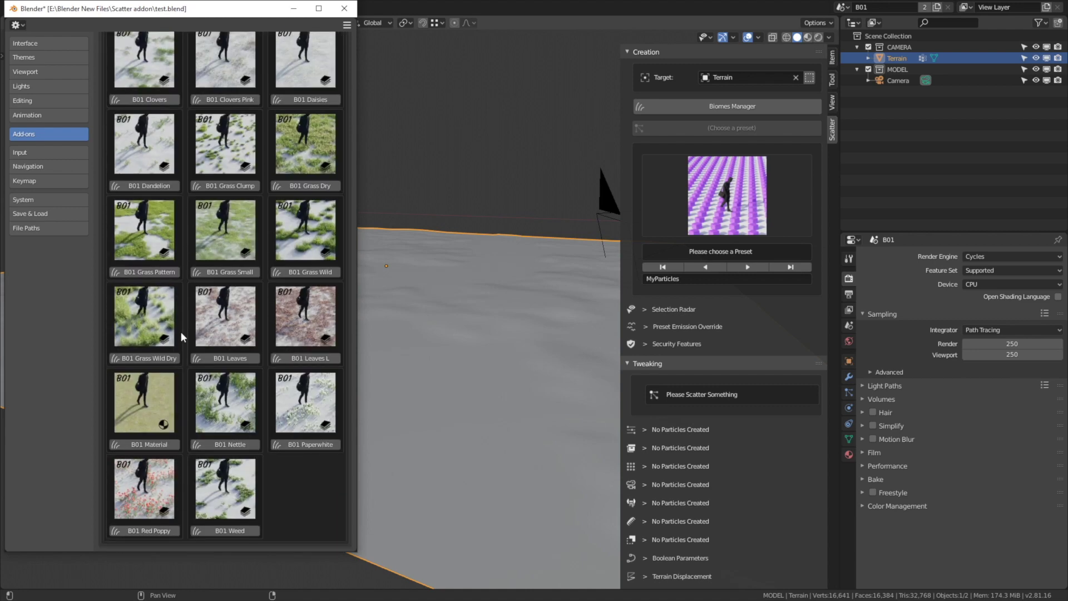
pyautogui.scroll(9, 180, 331)
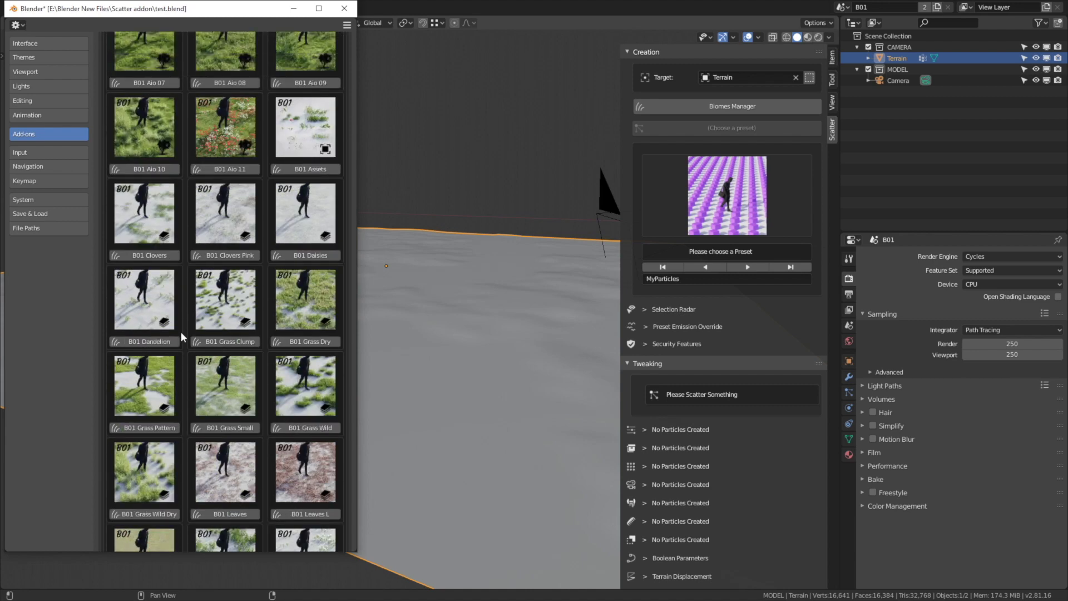
pyautogui.scroll(3, 179, 335)
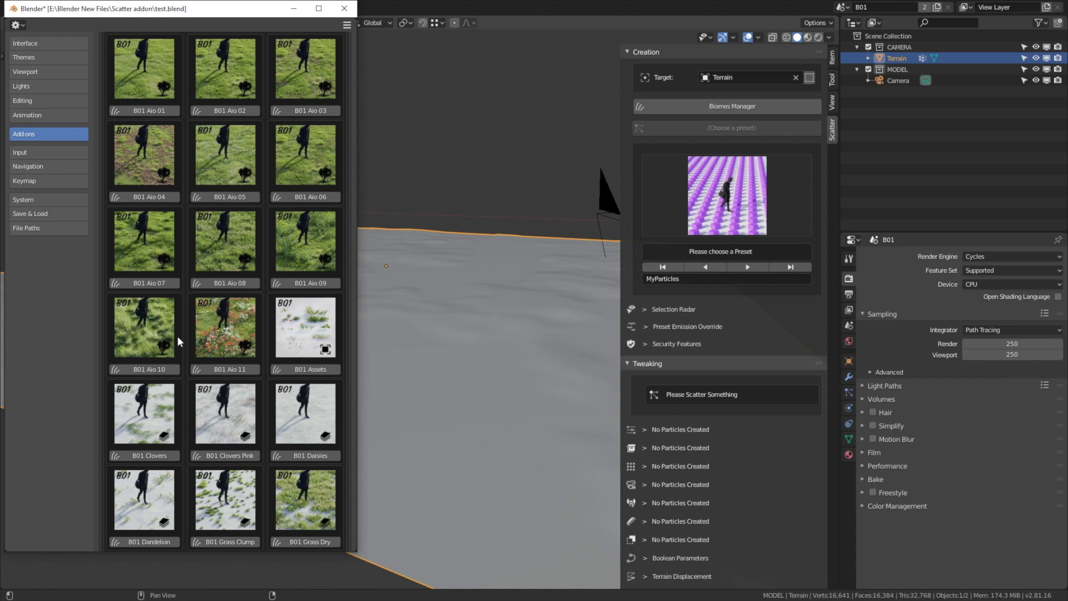
pyautogui.click(235, 372)
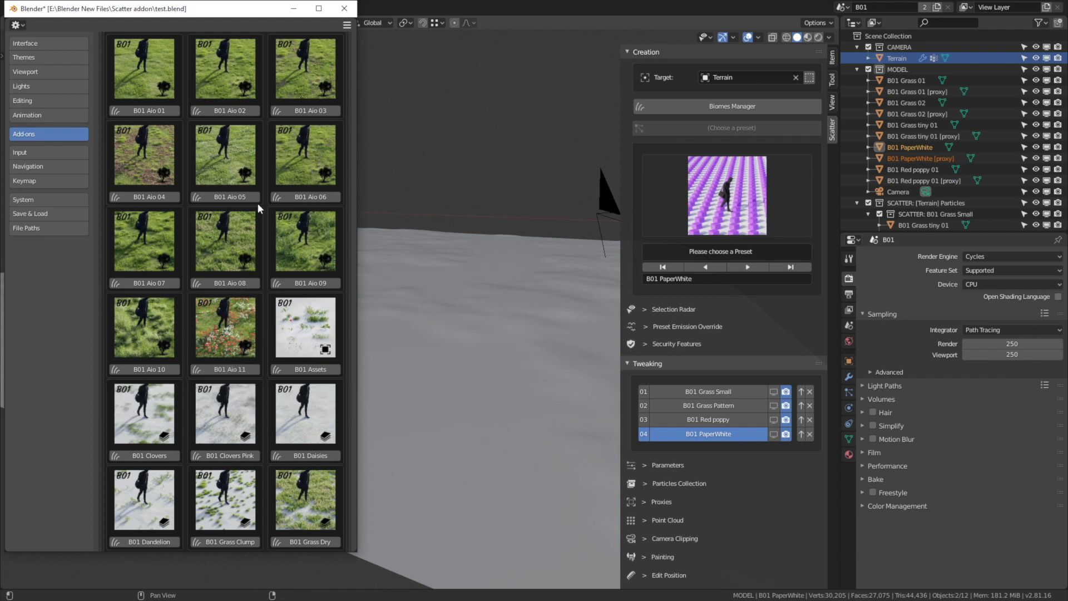
pyautogui.click(342, 10)
pyautogui.moveTo(481, 247); pyautogui.dragTo(466, 253, button='middle')
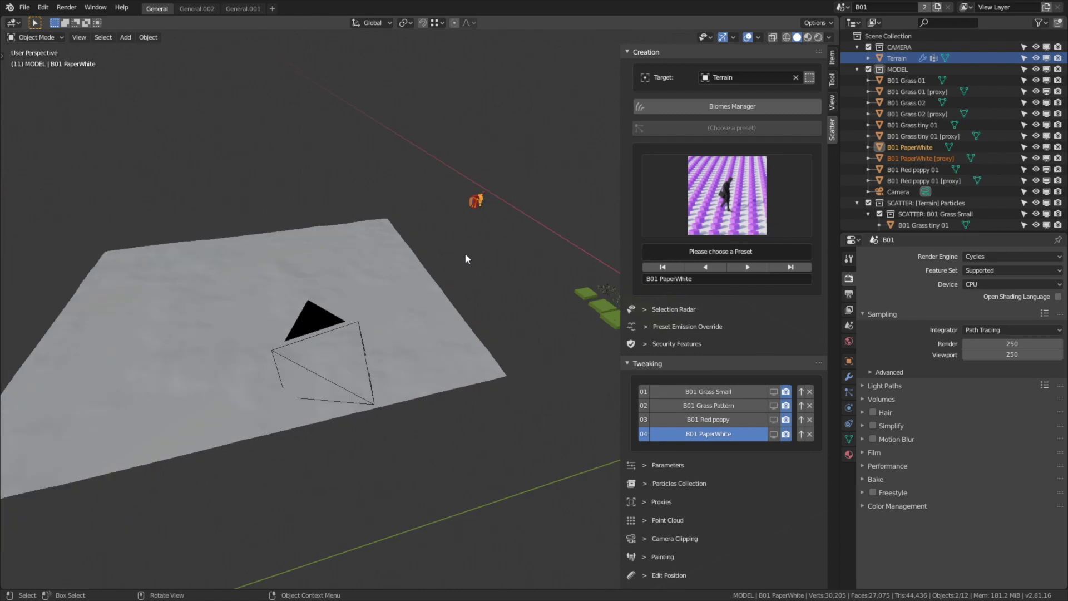
# Turn on viewport display for the Grass Small, Red poppy and PaperWhite scatters
pyautogui.click(774, 392)
pyautogui.click(774, 420)
pyautogui.click(774, 434)
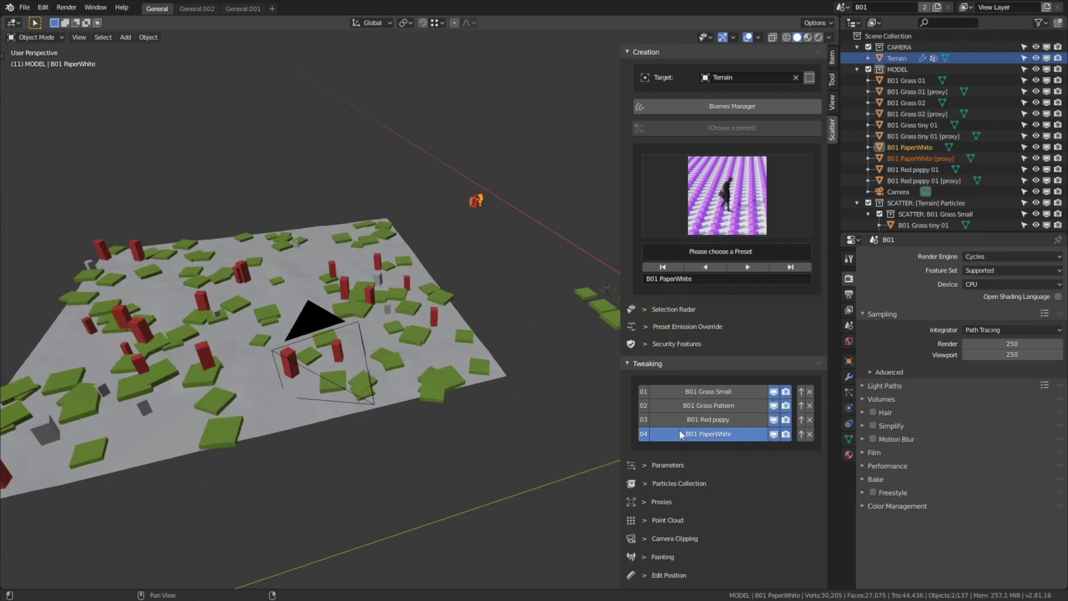
pyautogui.moveTo(342, 335); pyautogui.dragTo(395, 322, button='middle')
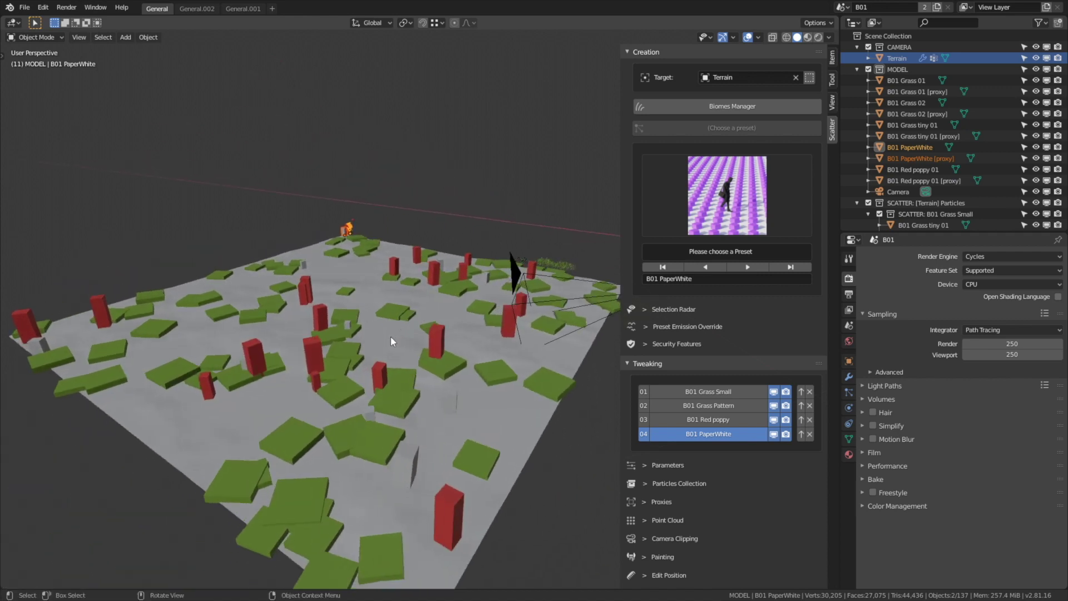
# Select B01 Grass Small alone and bring up its distribution preset gallery
pyautogui.click(712, 432)
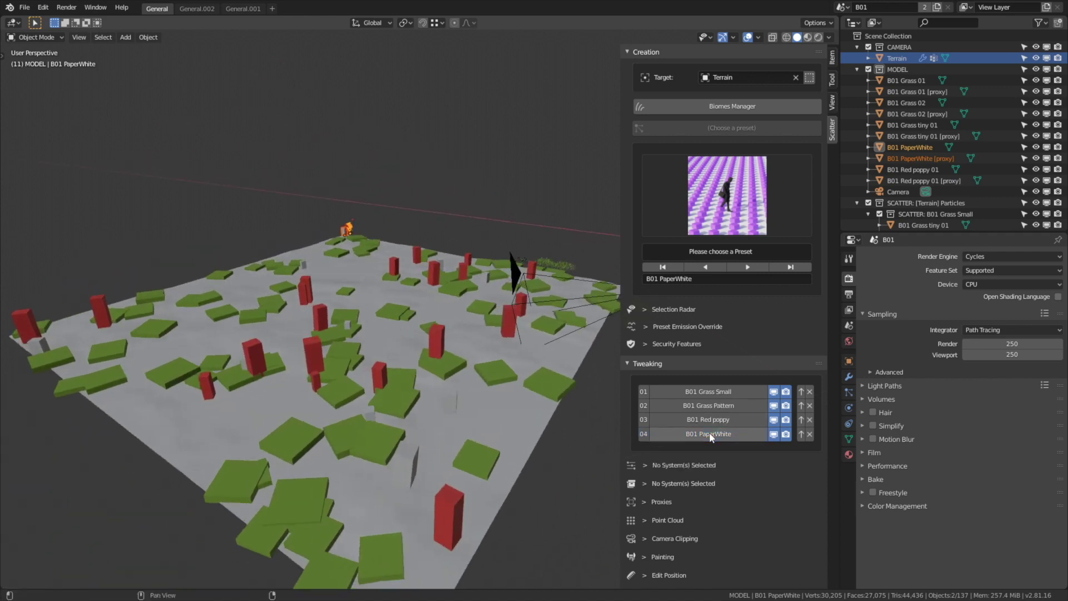
pyautogui.click(725, 392)
pyautogui.click(708, 217)
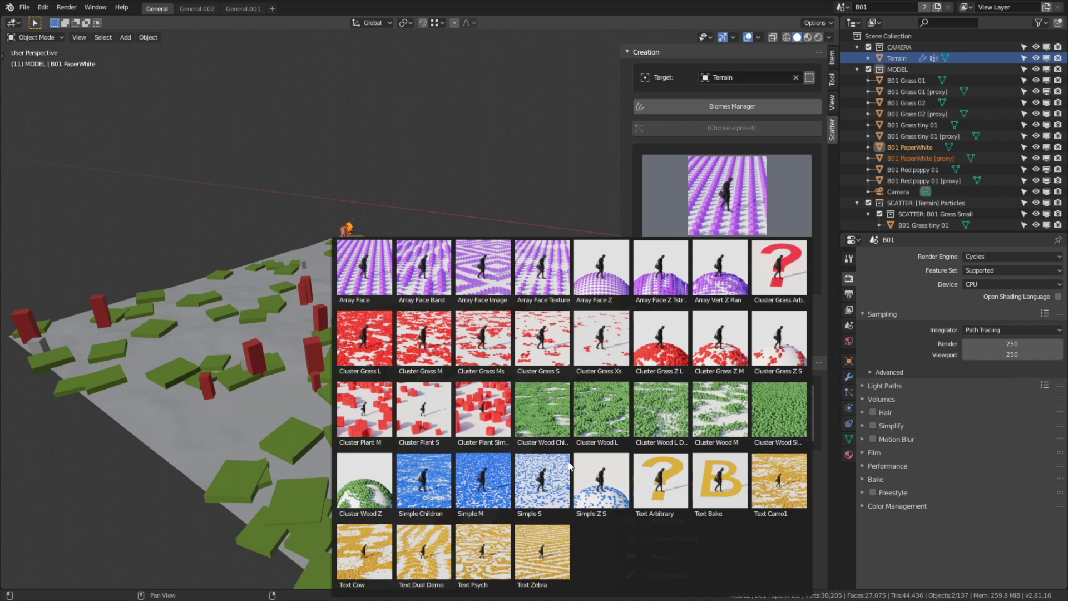
# Apply Simple M to Grass Small, then re-scatter Grass Pattern with Cluster Grass L
pyautogui.click(496, 474)
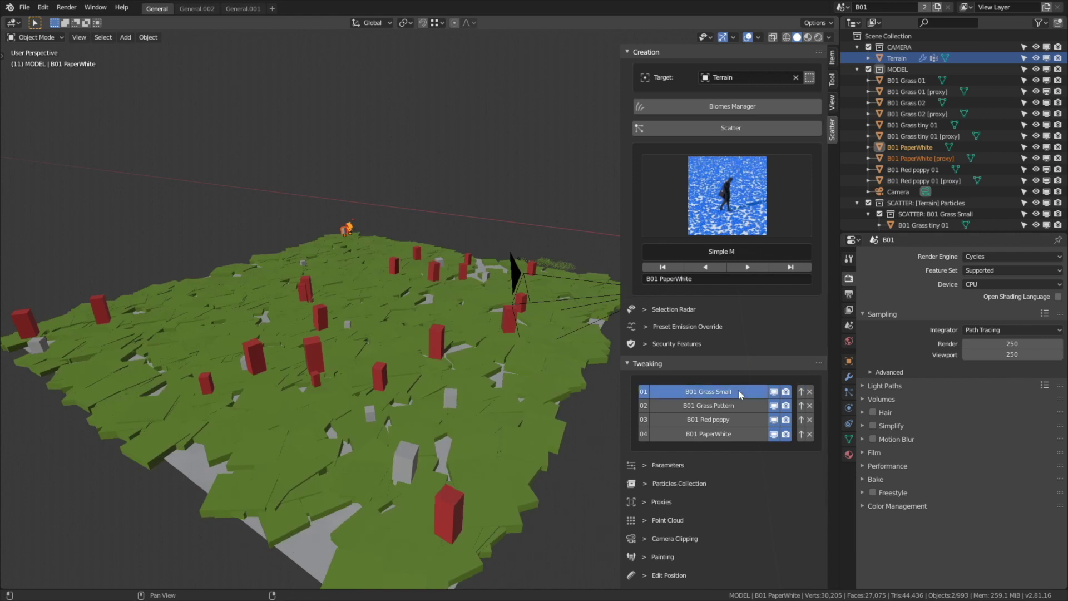
pyautogui.click(721, 408)
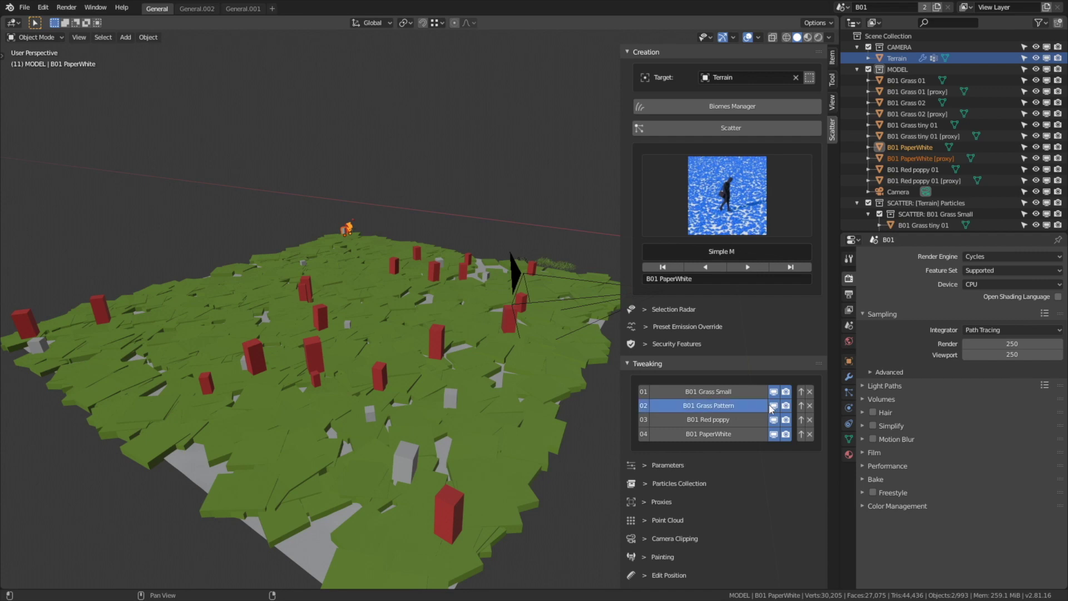
pyautogui.click(732, 221)
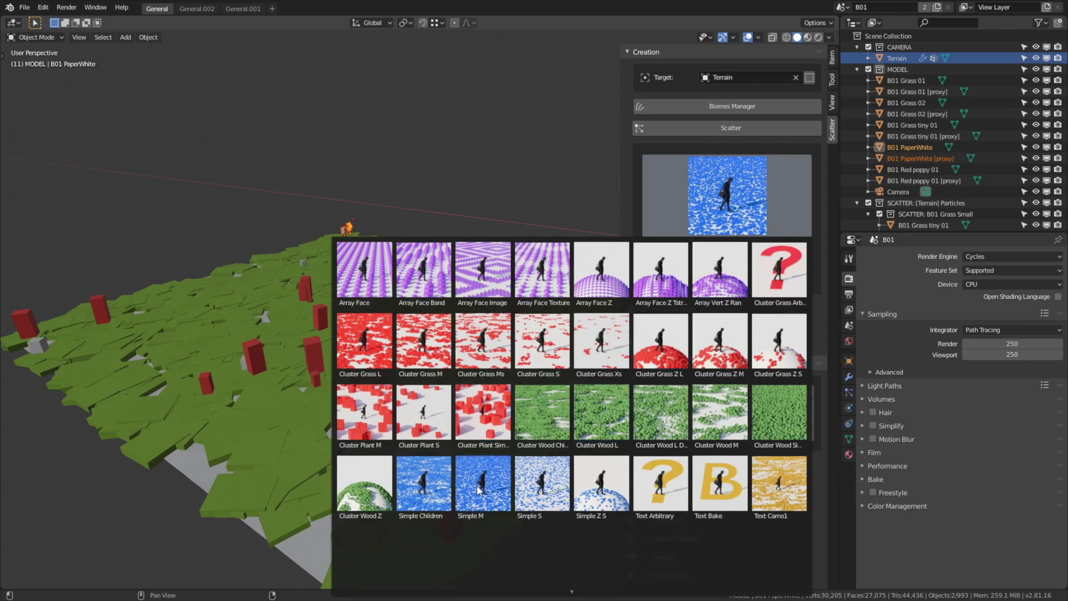
pyautogui.click(371, 341)
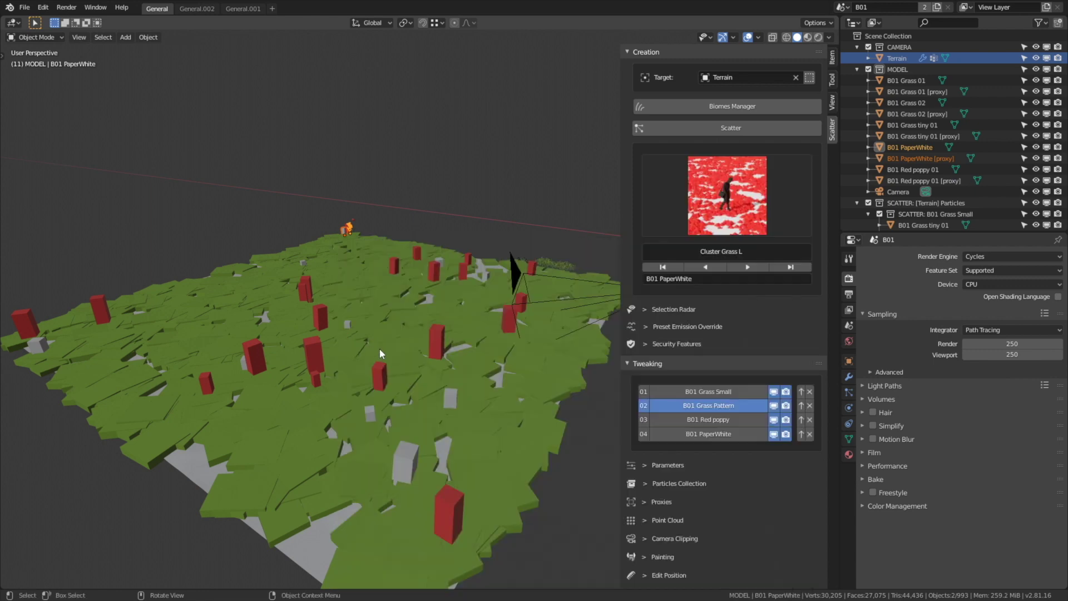
pyautogui.click(801, 406)
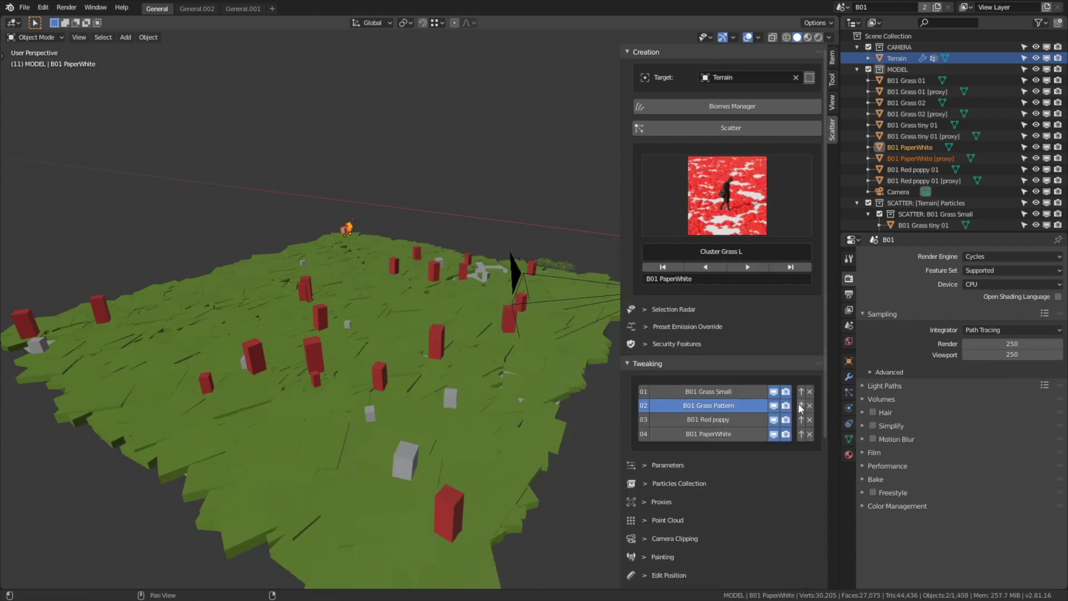
pyautogui.moveTo(504, 335)
pyautogui.mouseDown(button='middle')
pyautogui.moveTo(464, 365)
pyautogui.moveTo(506, 341)
pyautogui.mouseUp(button='middle')
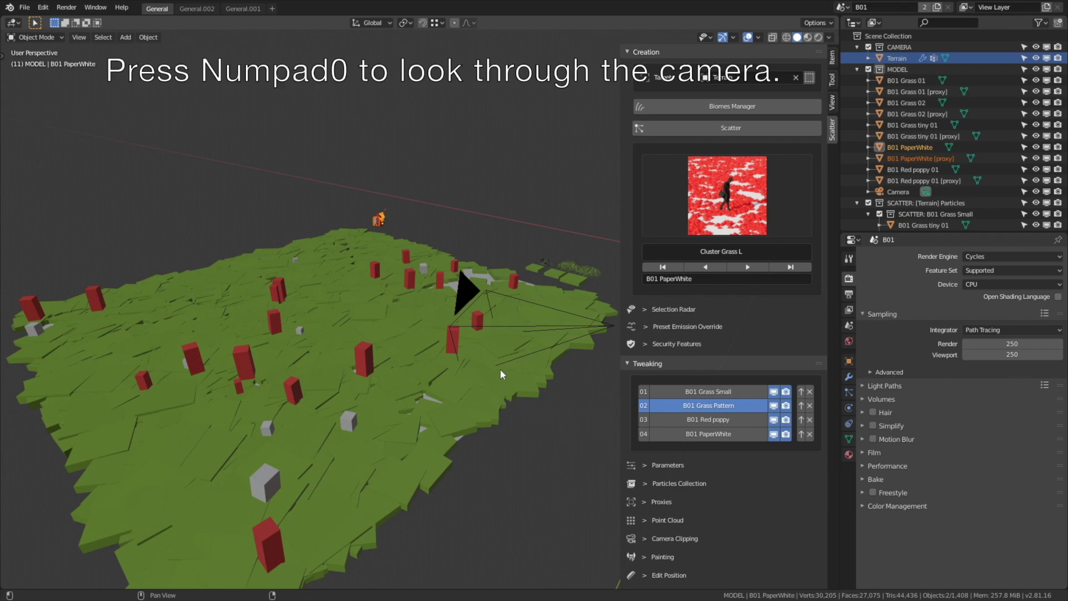
# From camera view, batch-select all four B01 systems, expand Proxies and switch to Rendered shading
pyautogui.press('KP_0')
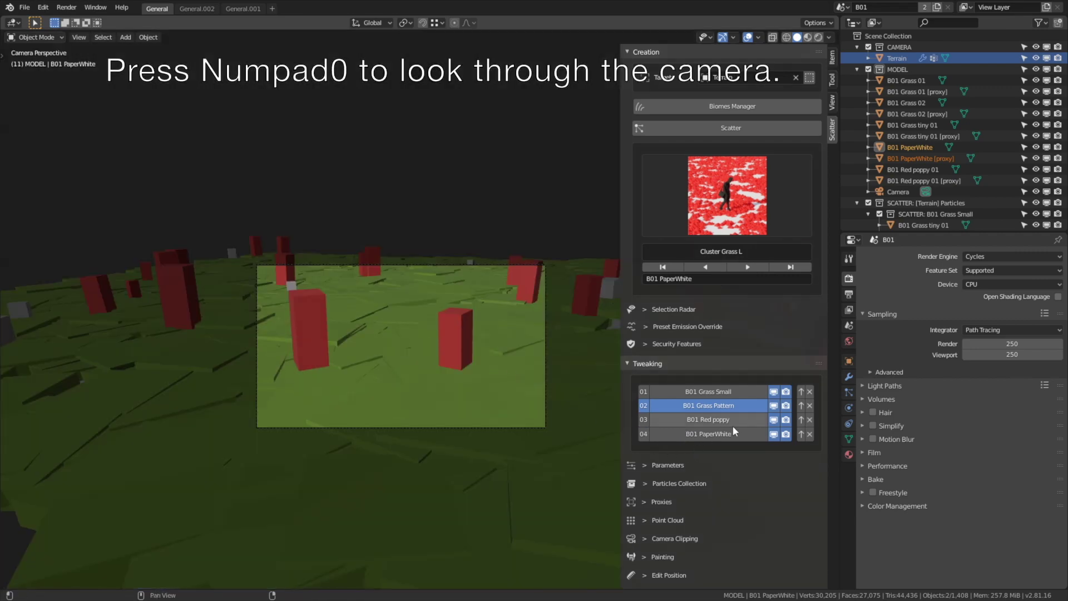
pyautogui.scroll(-5, 732, 424)
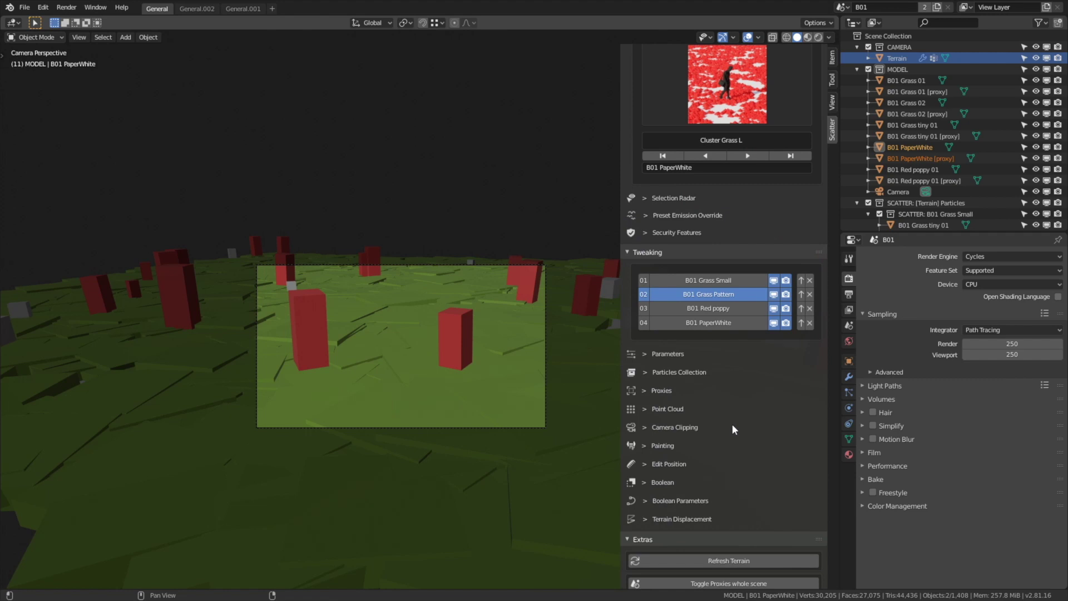
pyautogui.keyDown('shift'); pyautogui.click(699, 308); pyautogui.keyUp('shift')
pyautogui.keyDown('shift'); pyautogui.click(705, 280); pyautogui.keyUp('shift')
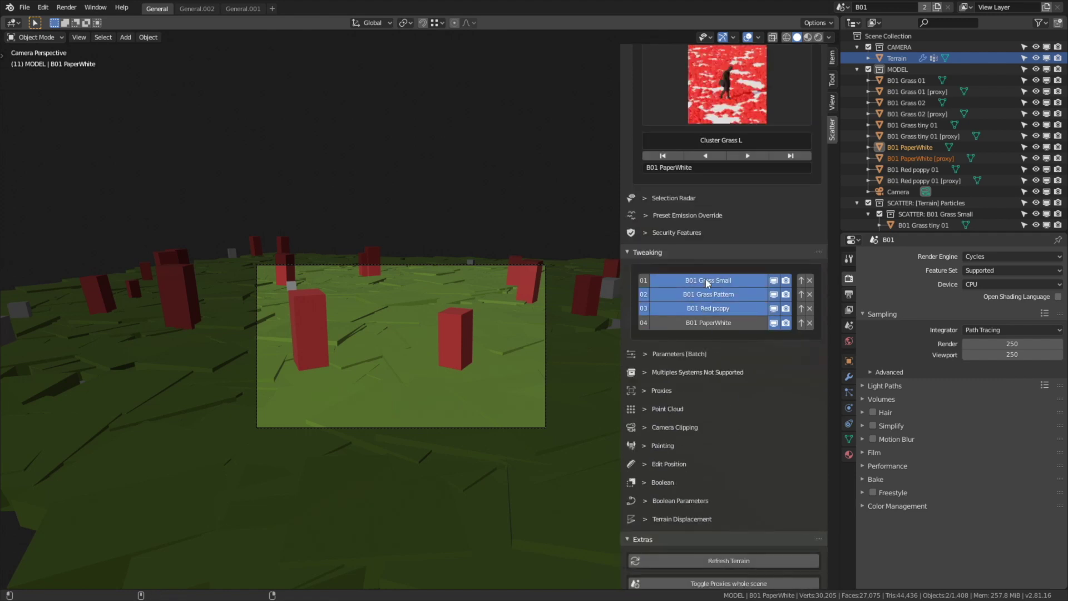
pyautogui.keyDown('shift'); pyautogui.click(699, 323); pyautogui.keyUp('shift')
pyautogui.click(679, 390)
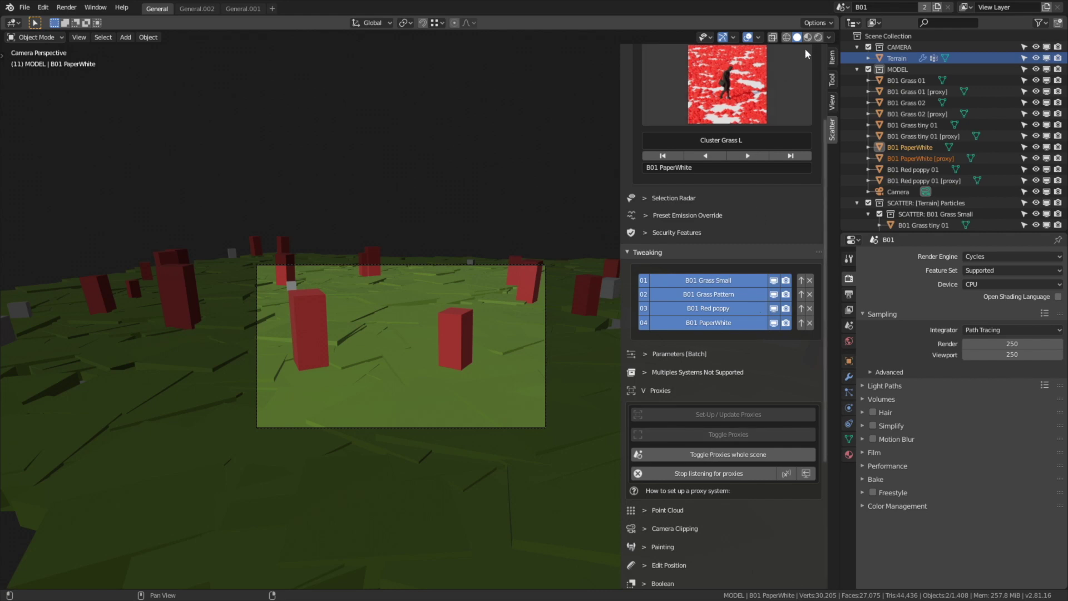
pyautogui.click(819, 38)
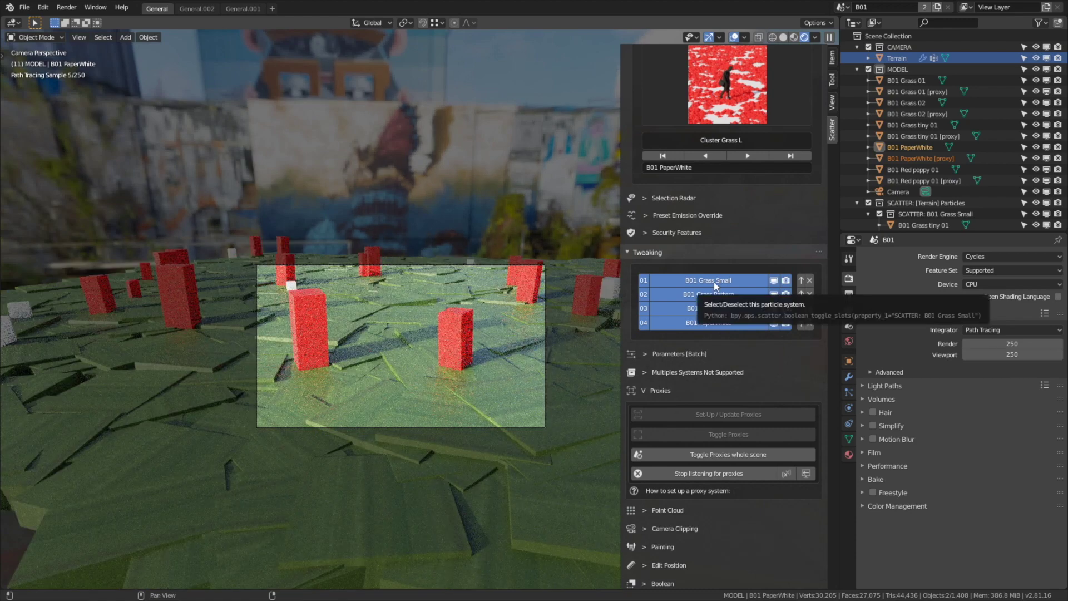
# Narrow the selection to B01 PaperWhite and replace its proxies with real geometry
pyautogui.click(714, 282)
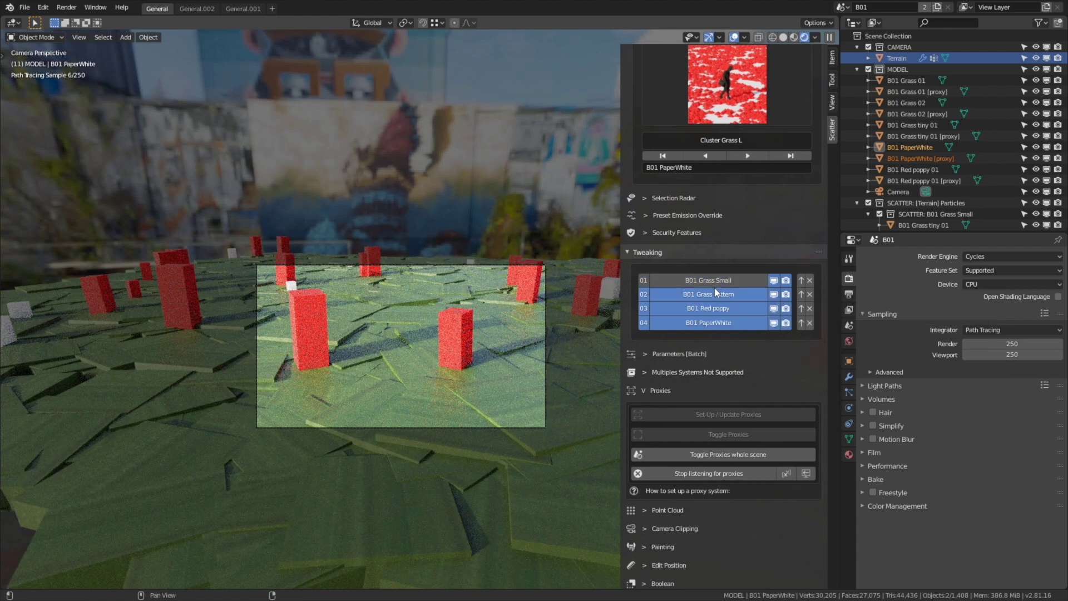
pyautogui.click(712, 295)
pyautogui.click(710, 306)
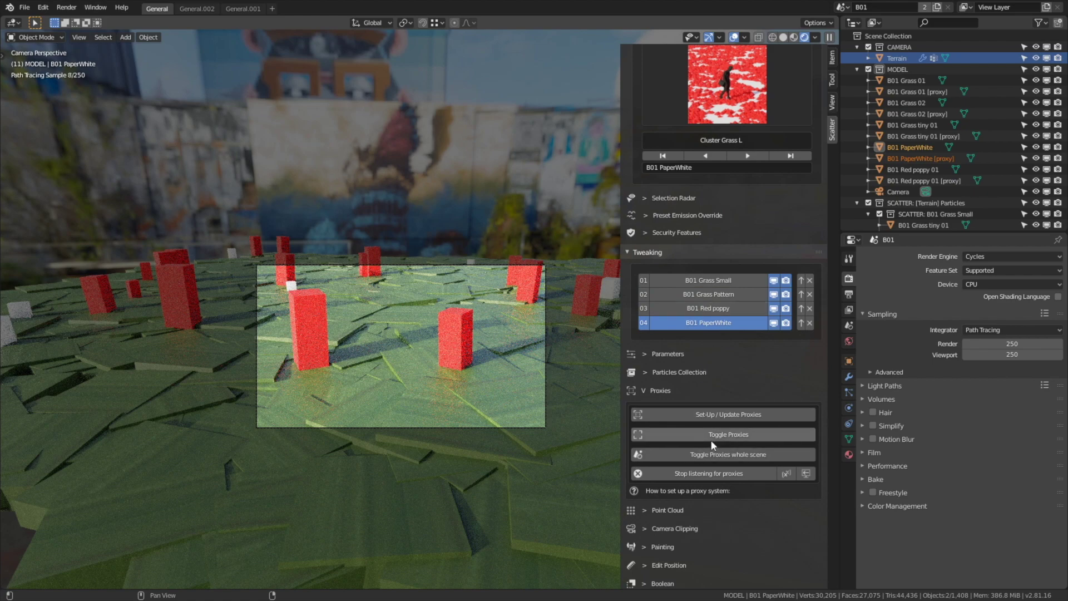
pyautogui.click(726, 415)
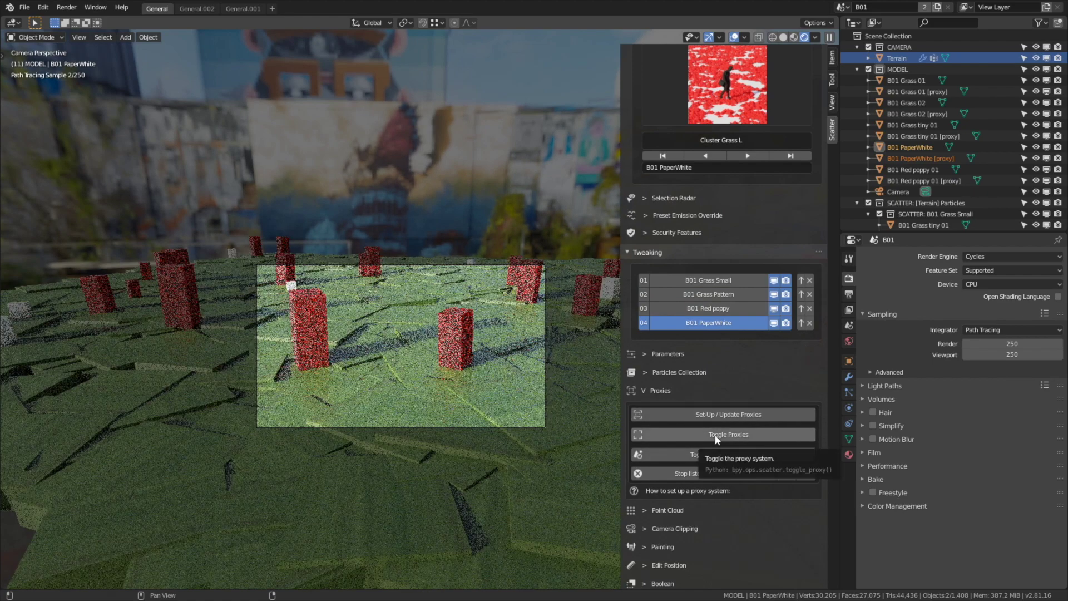
pyautogui.click(717, 437)
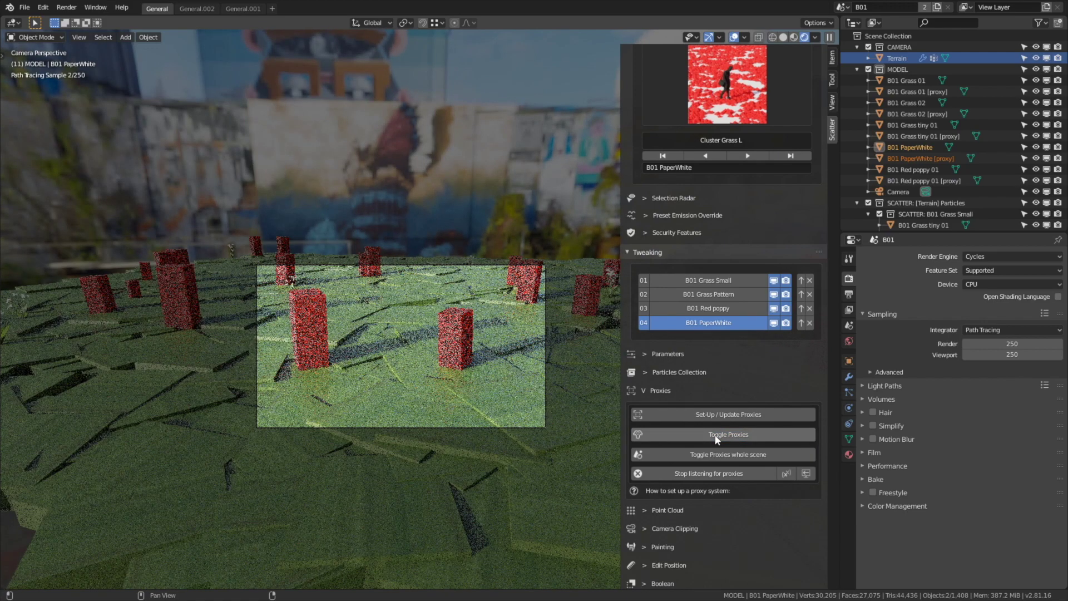
# Show real geometry for Red poppy, Grass Pattern, Grass Small and the whole scene
pyautogui.click(706, 308)
pyautogui.click(706, 435)
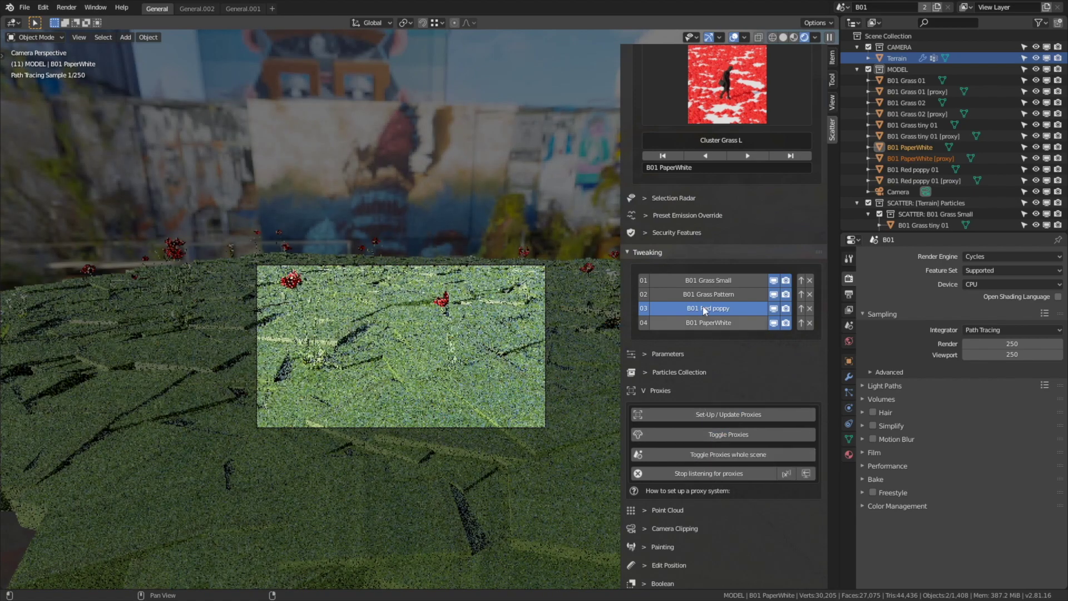
pyautogui.click(707, 294)
pyautogui.click(710, 435)
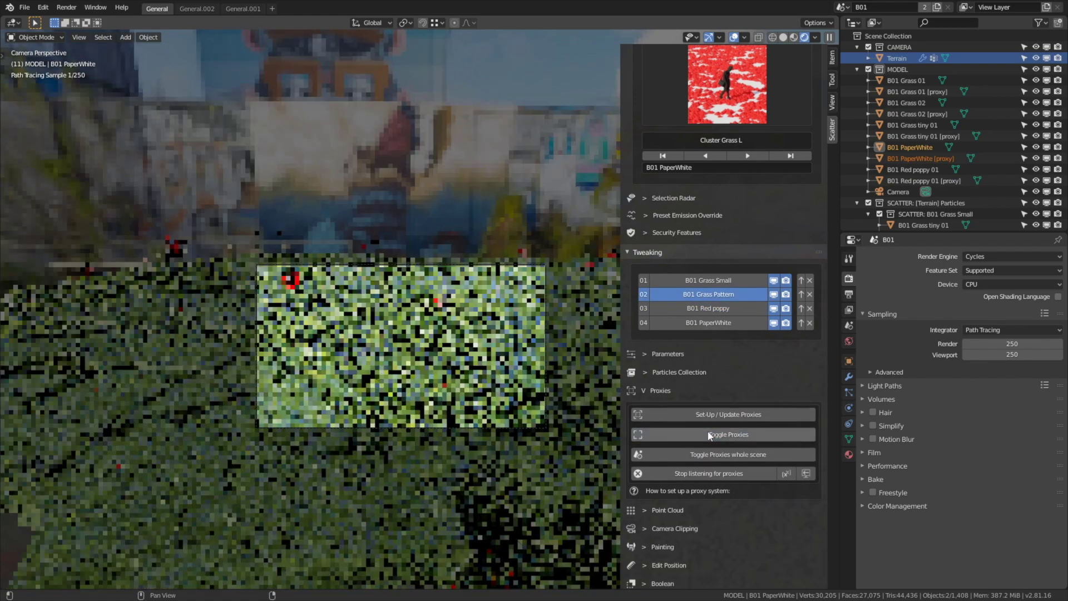
pyautogui.click(699, 284)
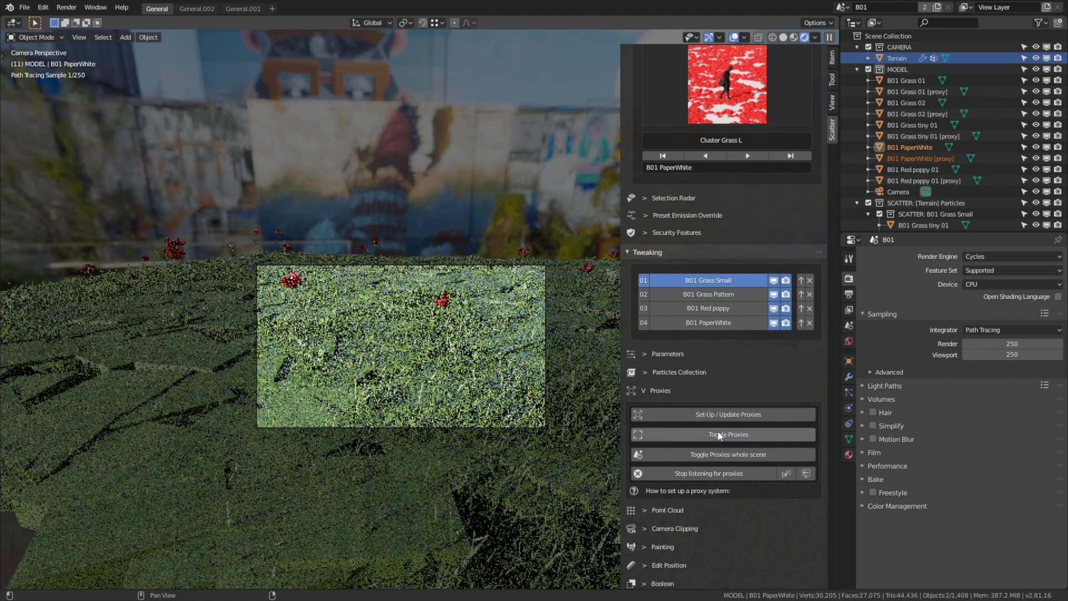
pyautogui.click(719, 435)
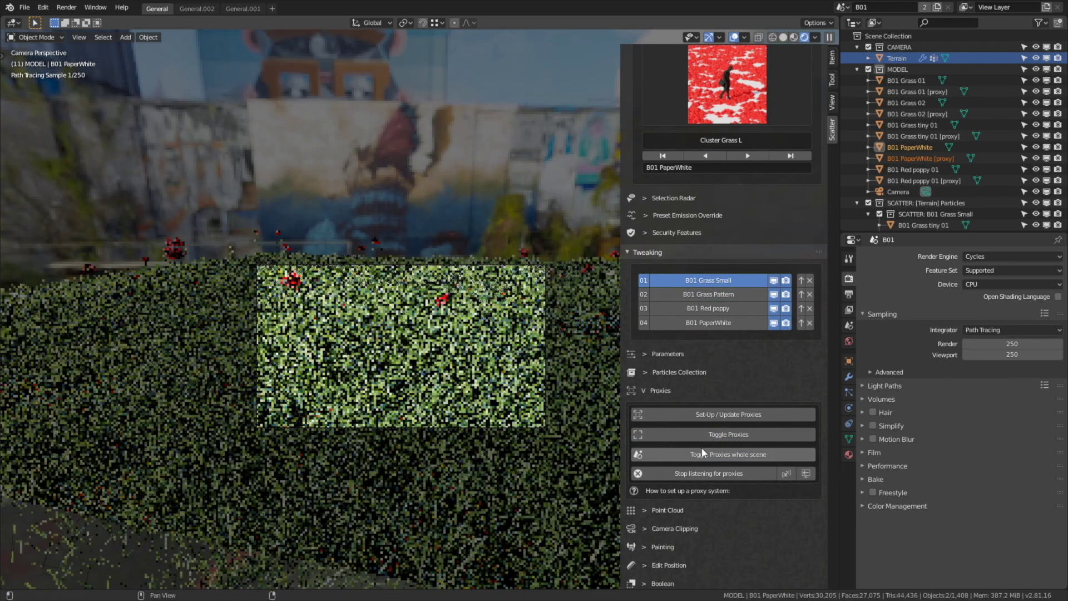
pyautogui.click(699, 449)
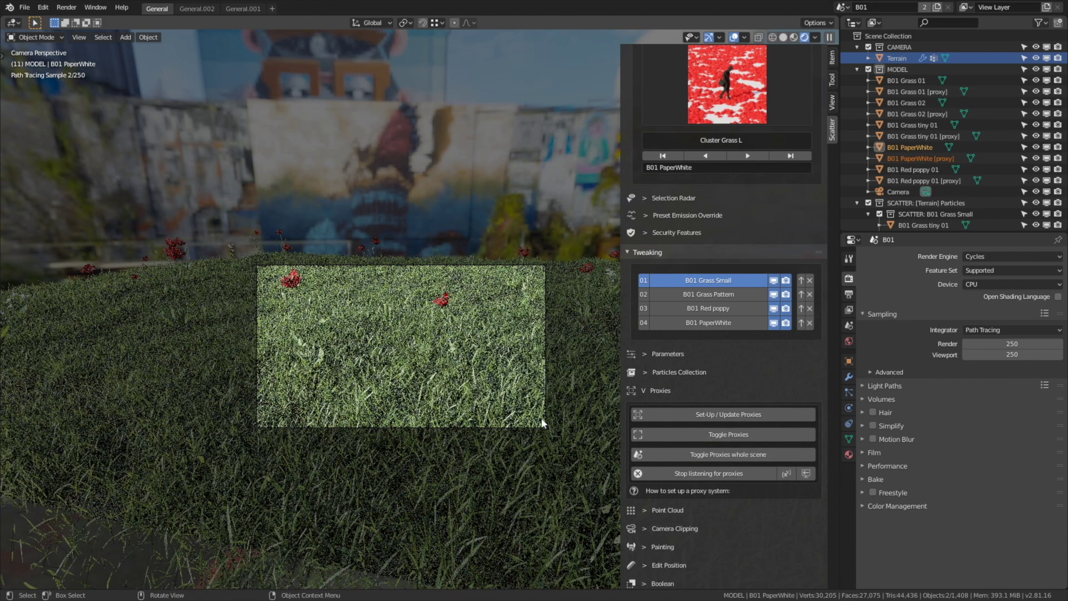
# Return the viewport to Solid shading and select B01 Red poppy
pyautogui.scroll(5, 542, 423)
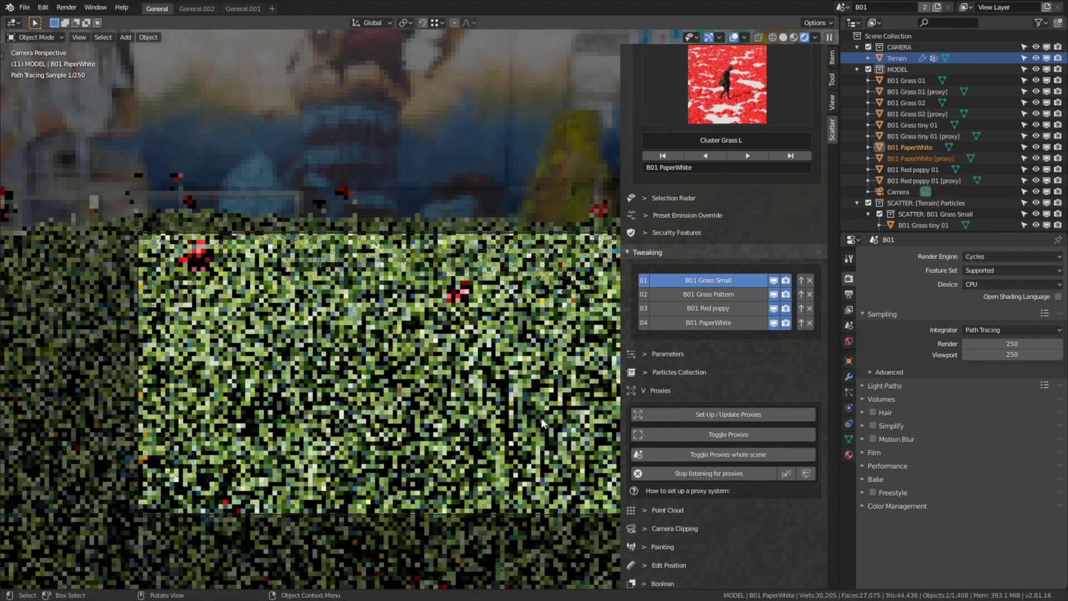
pyautogui.scroll(2, 541, 418)
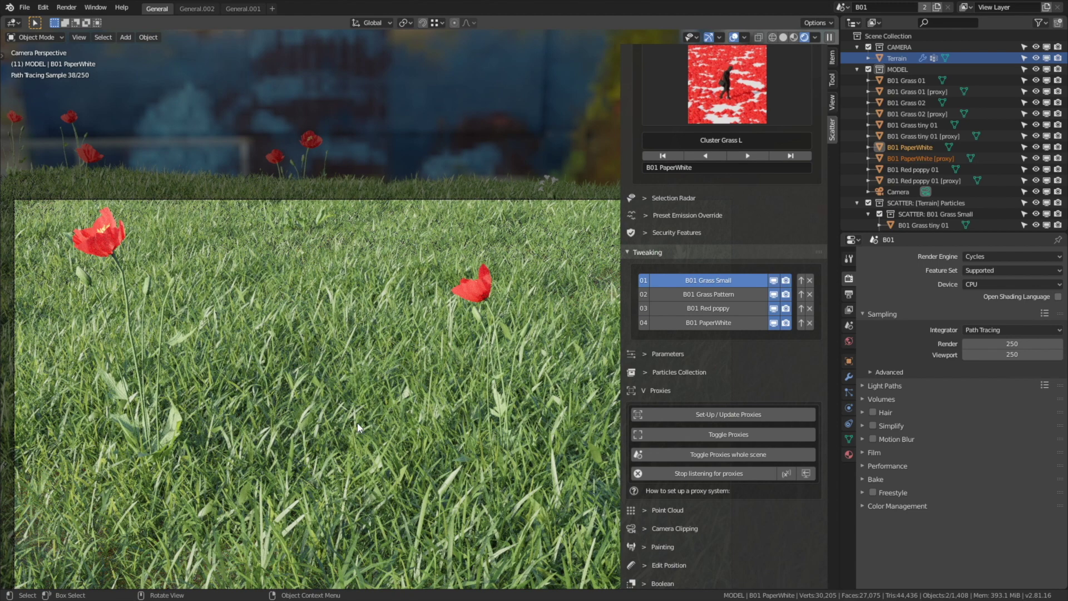
pyautogui.click(783, 38)
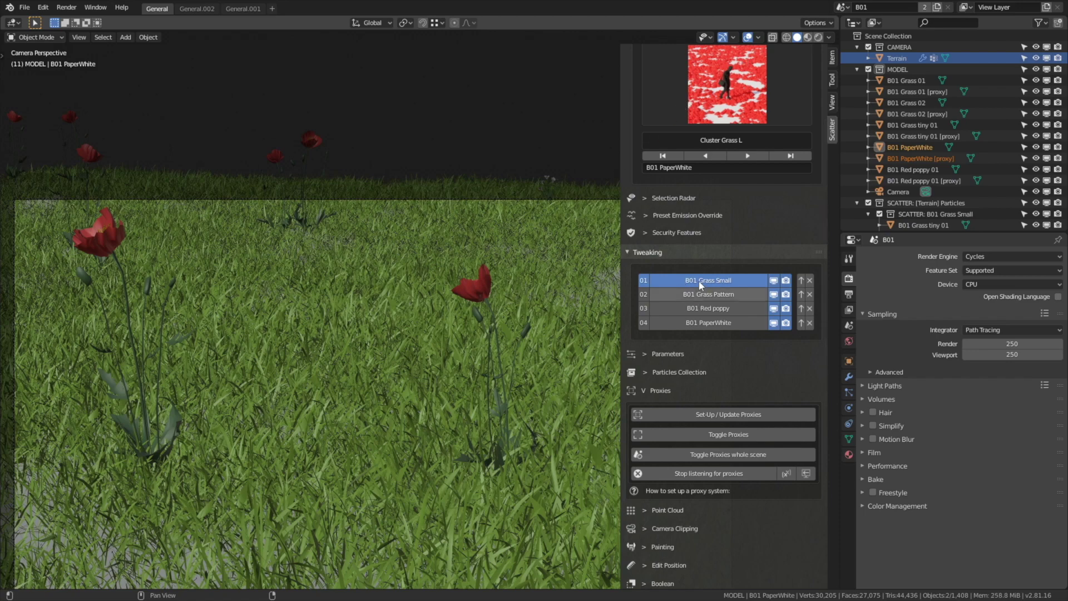
pyautogui.click(706, 309)
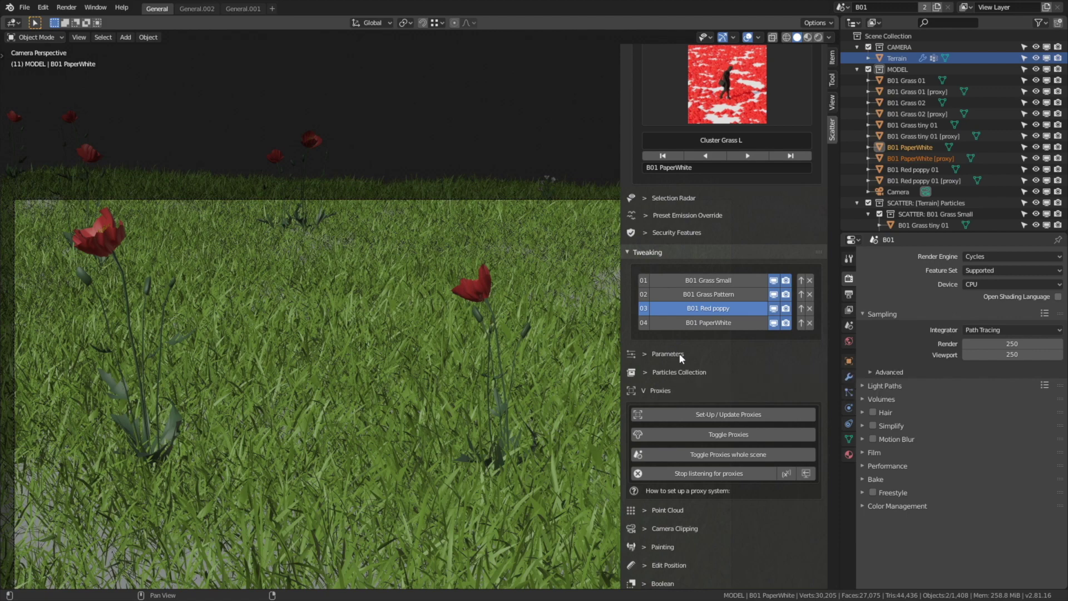
# Set Red poppy display percentage to 100% and lower its emission number from 780 to 363
pyautogui.click(682, 355)
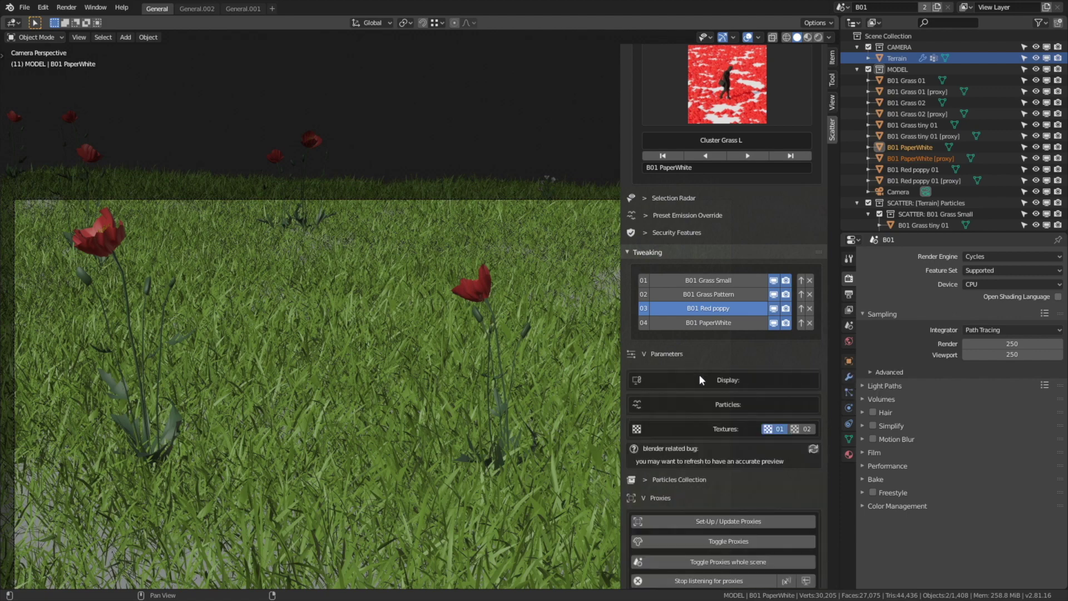
pyautogui.click(699, 376)
pyautogui.click(644, 400)
pyautogui.write('31')
pyautogui.press('Return')
pyautogui.moveTo(687, 399); pyautogui.dragTo(818, 399)
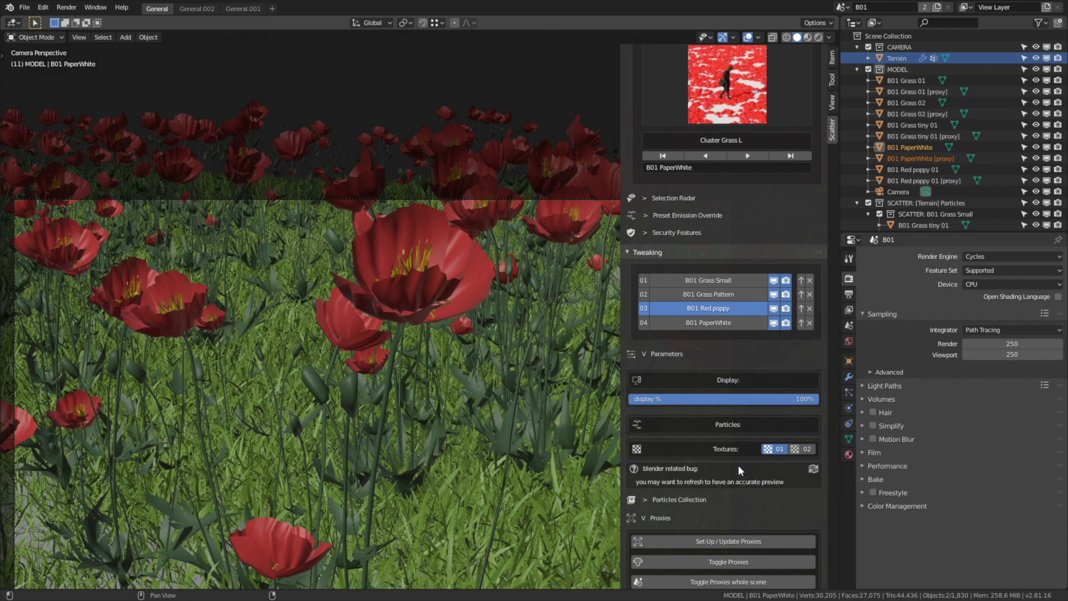
pyautogui.click(719, 426)
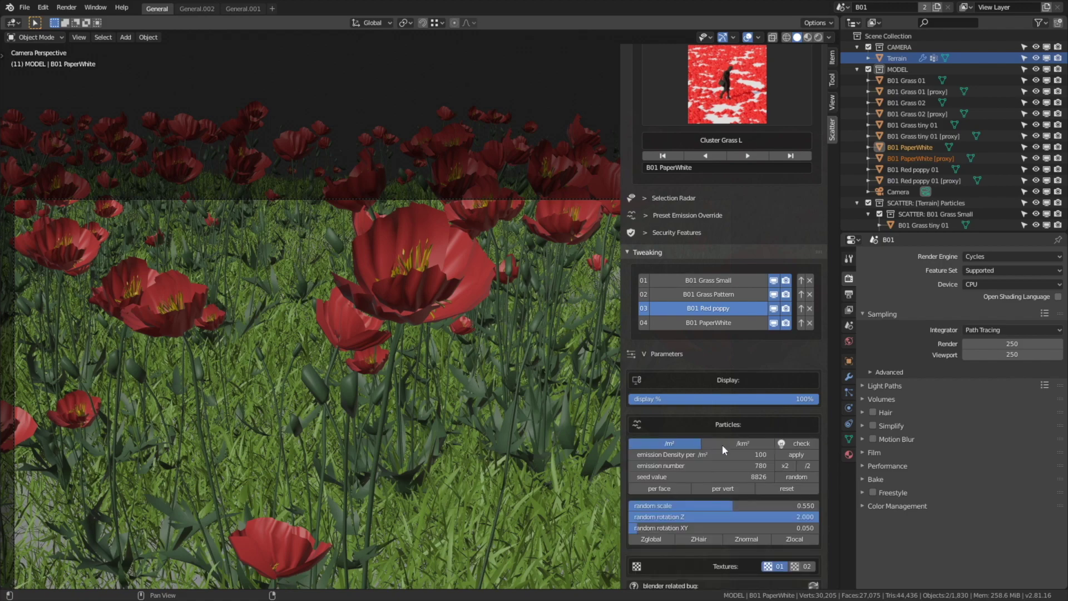
pyautogui.moveTo(717, 466)
pyautogui.mouseDown()
pyautogui.moveTo(652, 466)
pyautogui.moveTo(715, 468)
pyautogui.mouseUp()
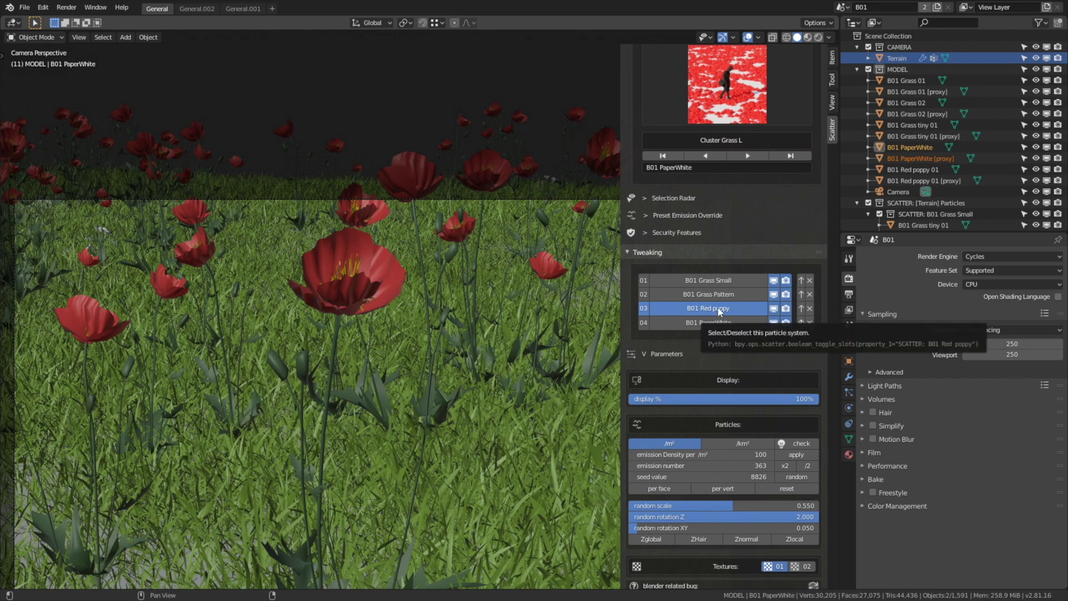
# Raise B01 PaperWhite's display percentage from 5% to 100%, then return to camera view
pyautogui.click(719, 323)
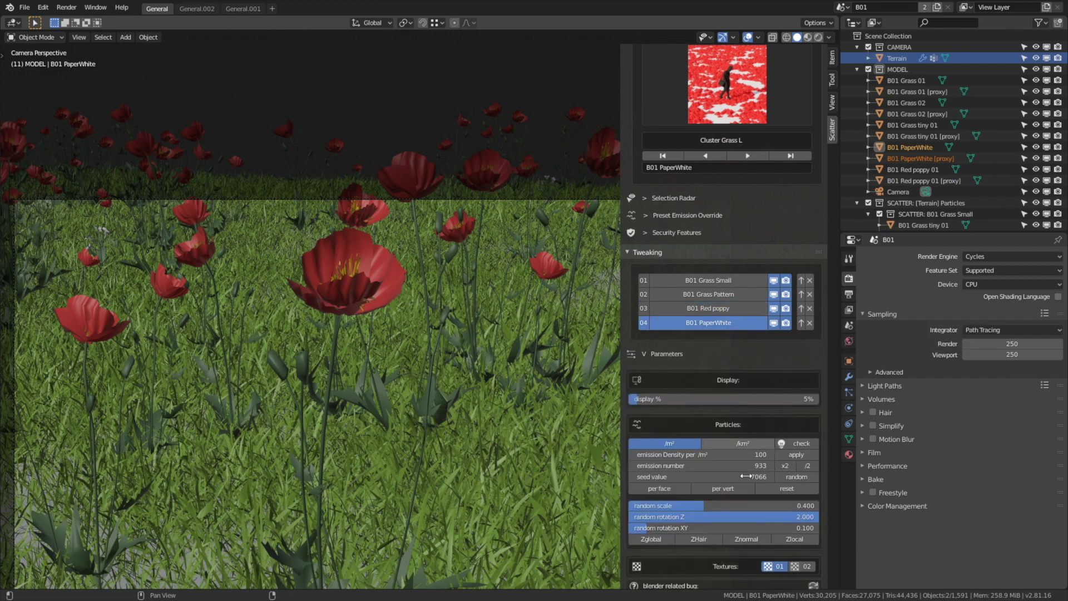
pyautogui.scroll(-5, 552, 364)
pyautogui.moveTo(523, 337); pyautogui.dragTo(639, 399, button='middle')
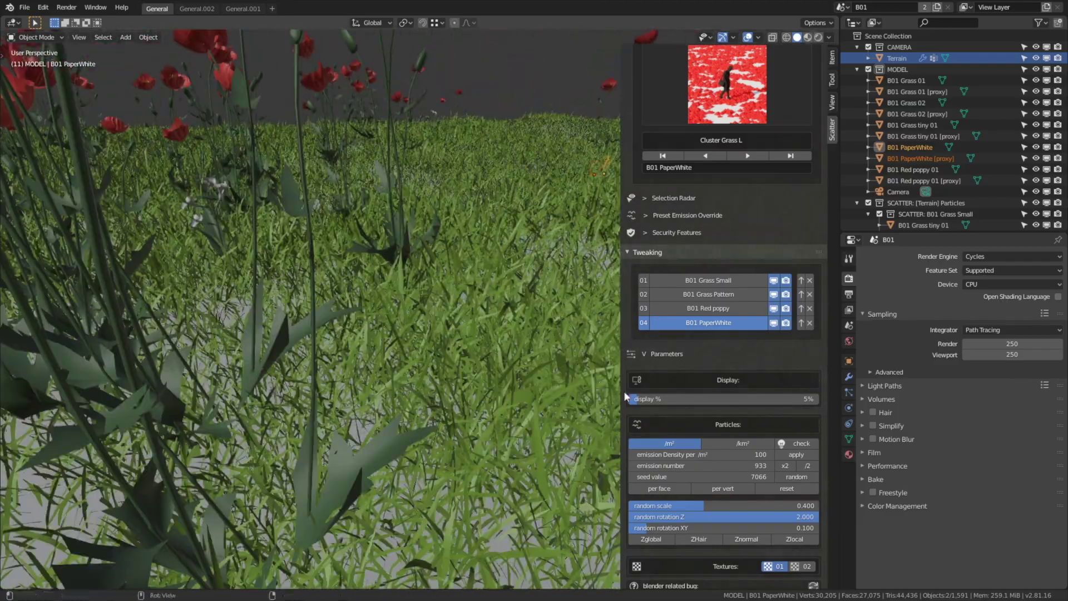
pyautogui.moveTo(639, 399); pyautogui.dragTo(818, 399)
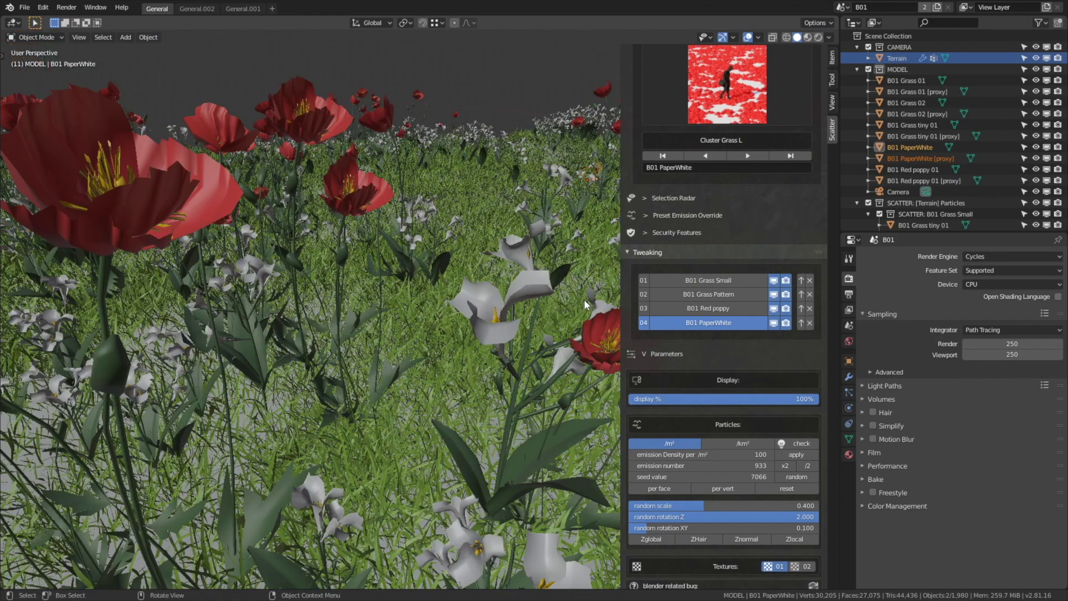
pyautogui.scroll(-8, 584, 300)
pyautogui.moveTo(581, 300); pyautogui.dragTo(499, 292, button='middle')
pyautogui.press('KP_0')
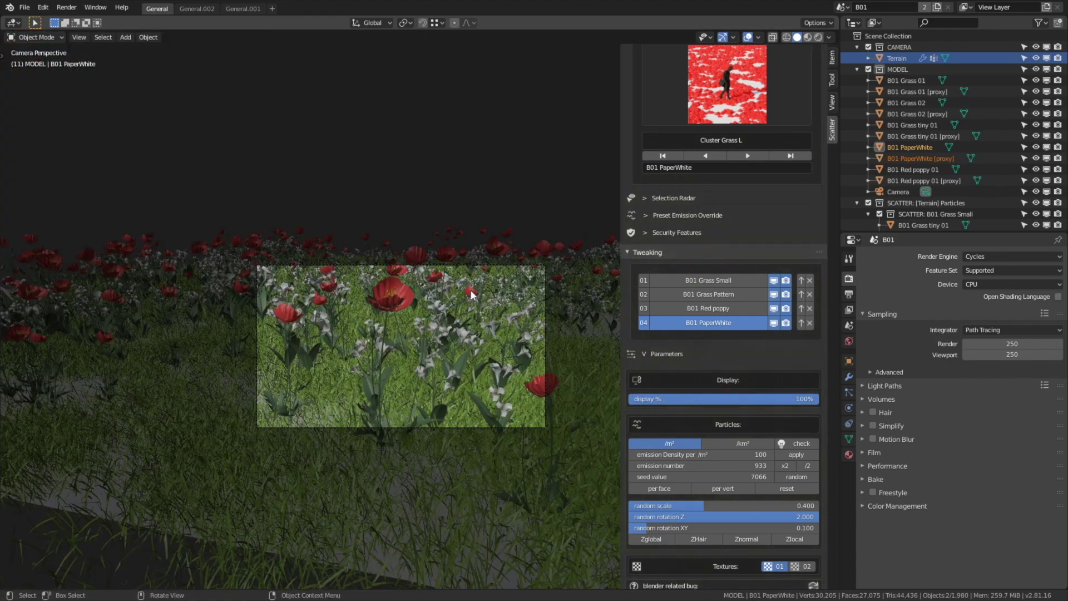
# Select the PaperWhite and Red poppy flower objects and scale them to 0.503 in camera view
pyautogui.moveTo(503, 288); pyautogui.dragTo(486, 280, button='middle')
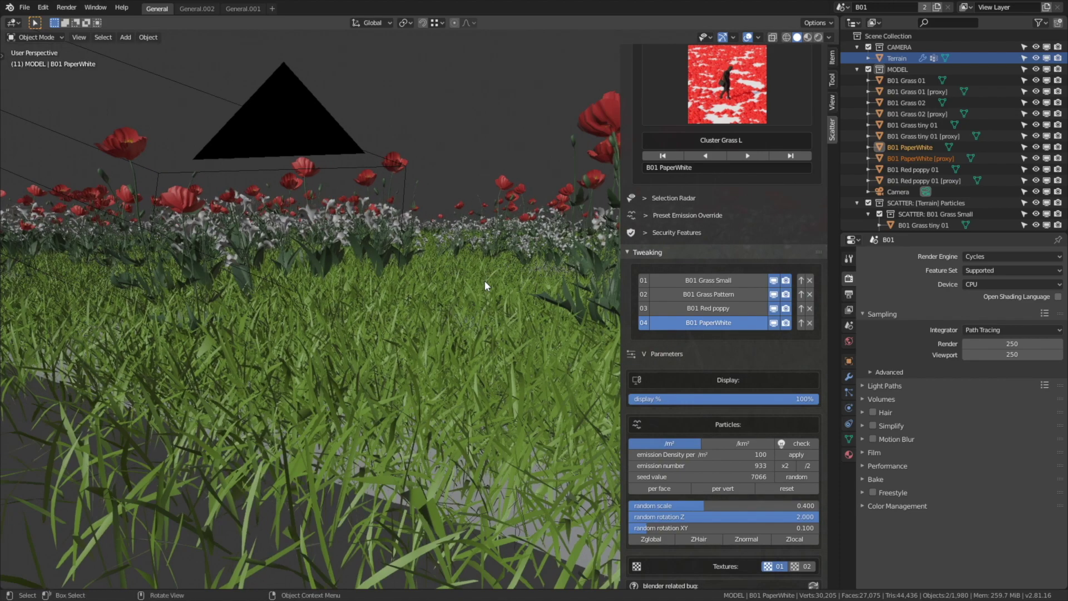
pyautogui.scroll(-10, 485, 281)
pyautogui.click(329, 486)
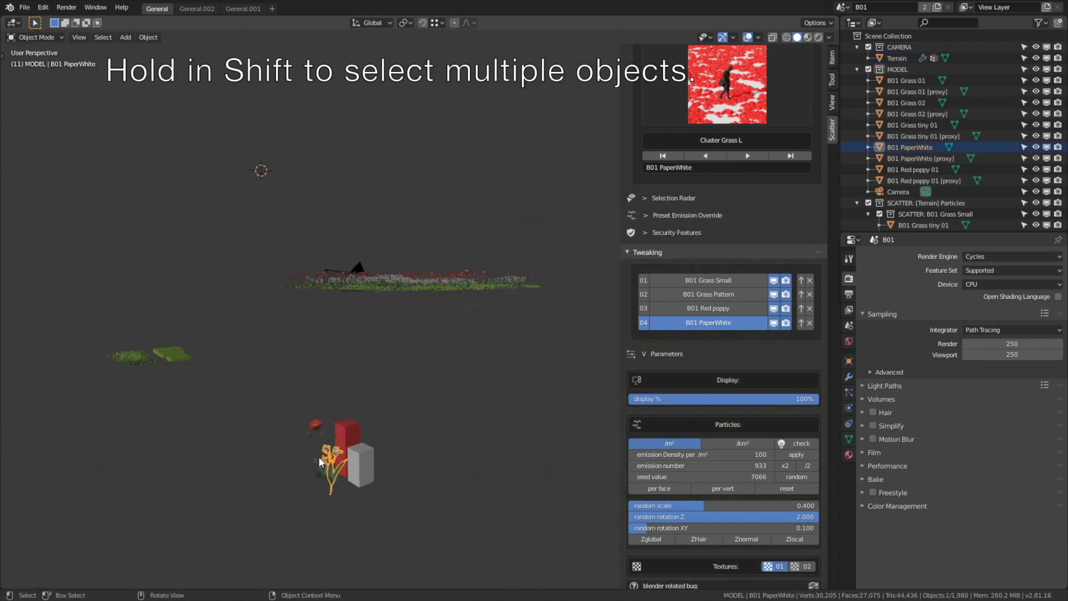
pyautogui.keyDown('shift'); pyautogui.click(316, 426); pyautogui.keyUp('shift')
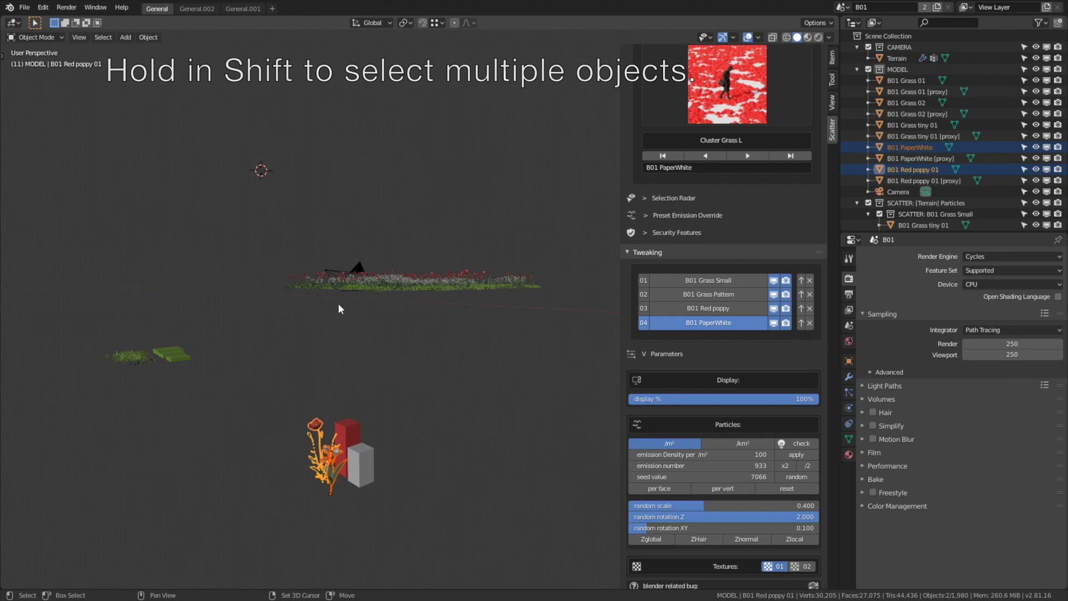
pyautogui.press('KP_0')
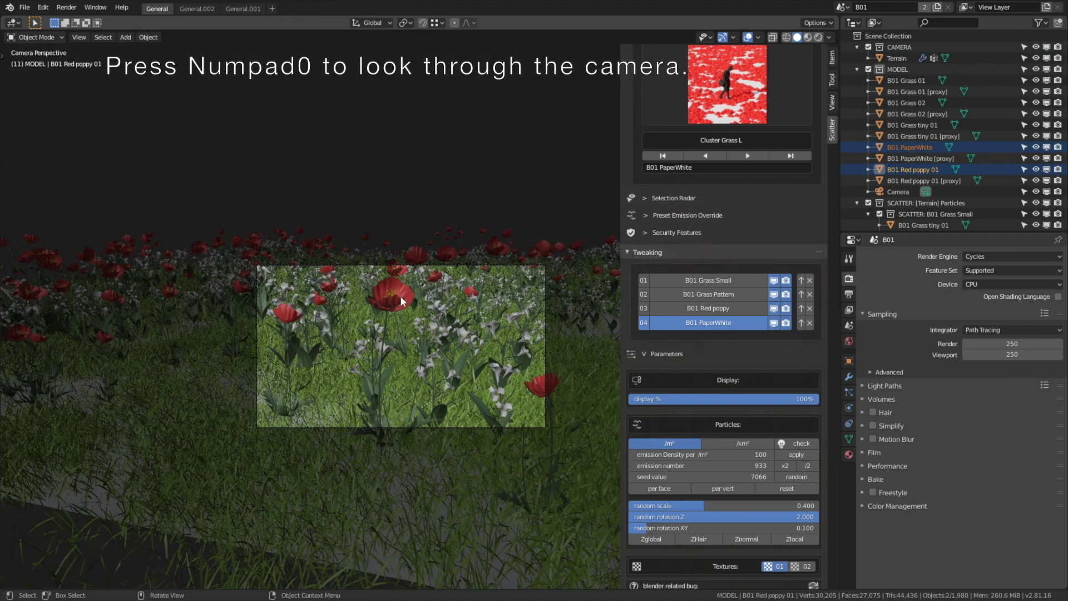
pyautogui.press('s')
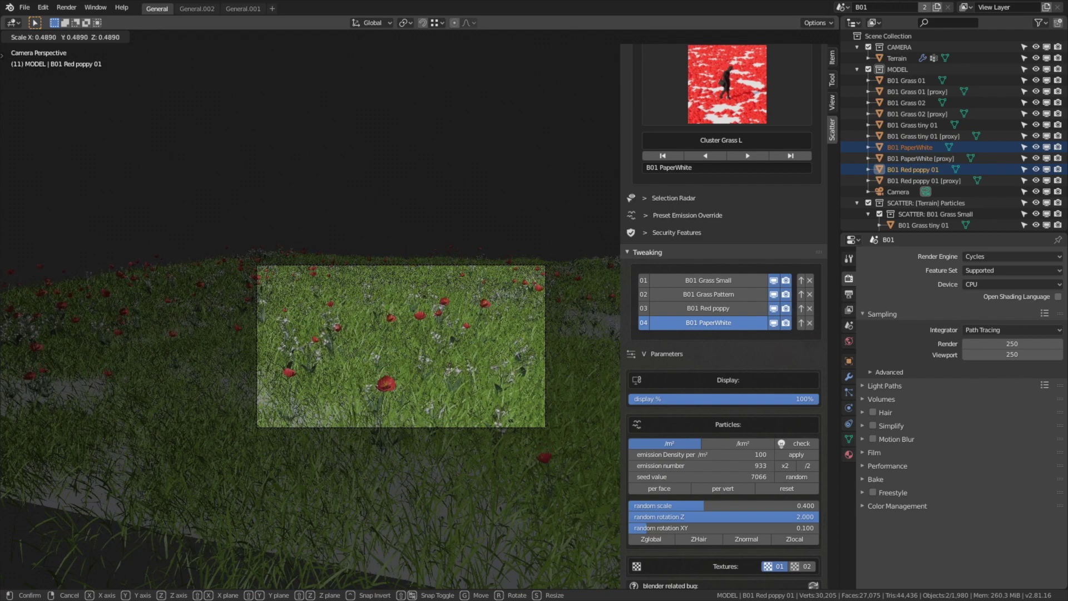
pyautogui.click(278, 277)
pyautogui.scroll(3, 561, 328)
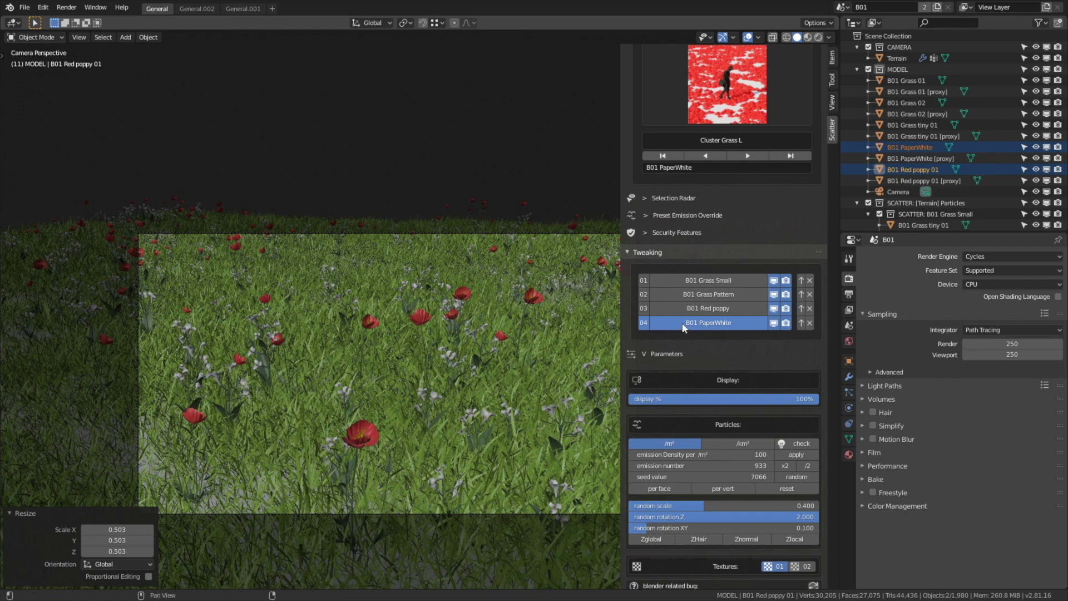
# Increase the random scale variation of the PaperWhite and Red poppy scatters
pyautogui.click(698, 324)
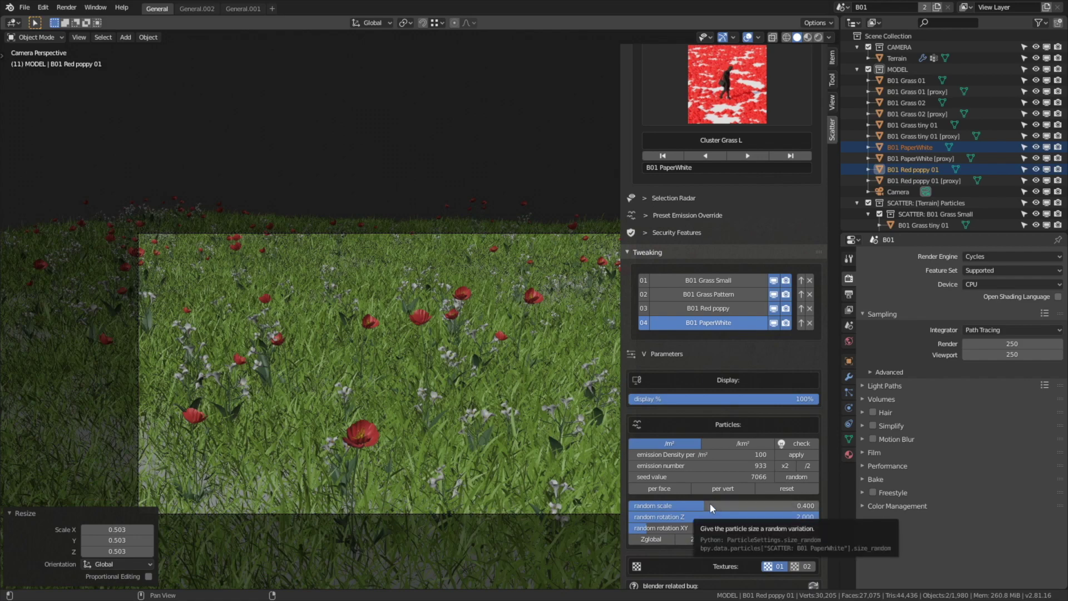
pyautogui.moveTo(711, 503); pyautogui.dragTo(752, 506)
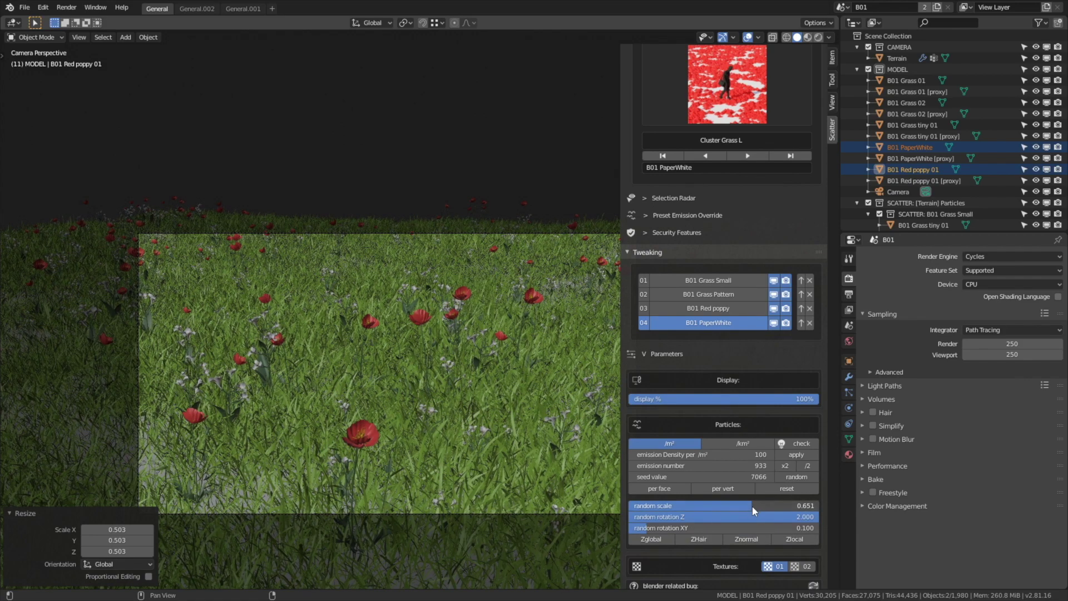
pyautogui.click(713, 309)
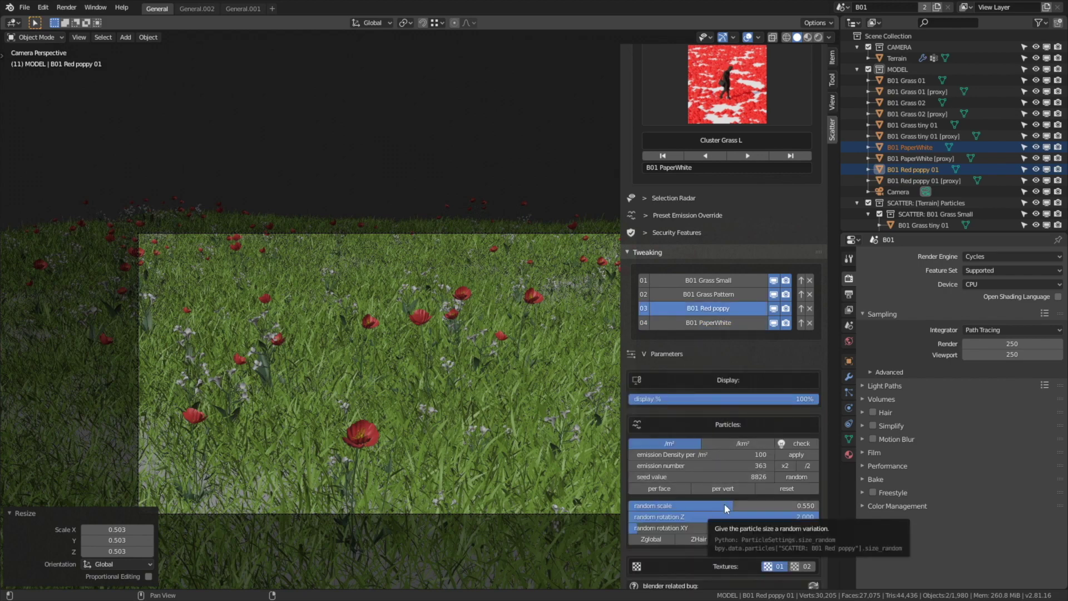
pyautogui.moveTo(726, 507); pyautogui.dragTo(756, 506)
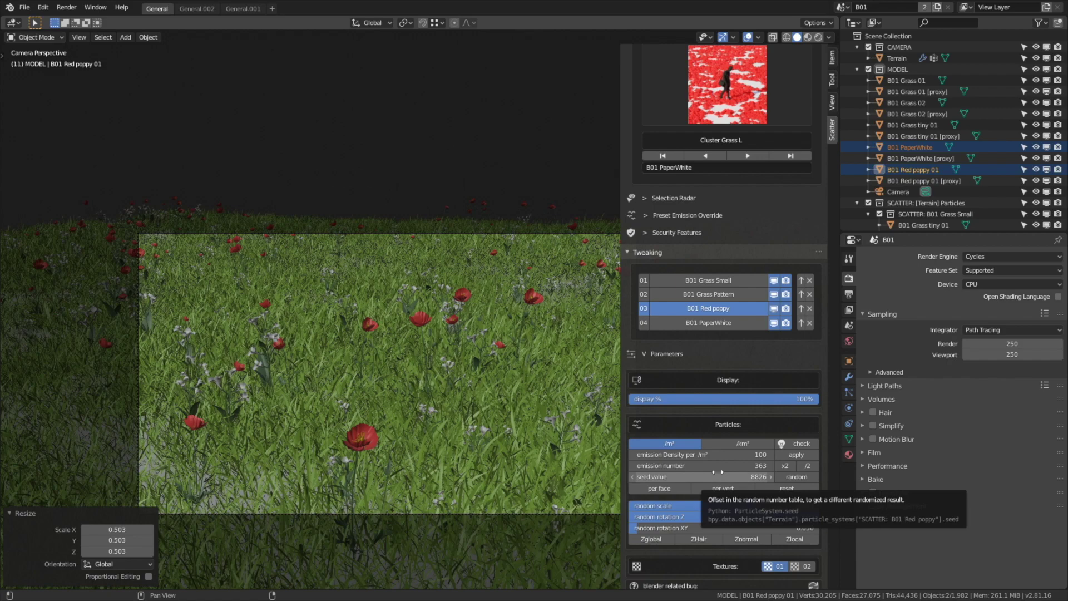
# Raise PaperWhite's particle count to 998 and give its flowers more random tilt
pyautogui.click(712, 323)
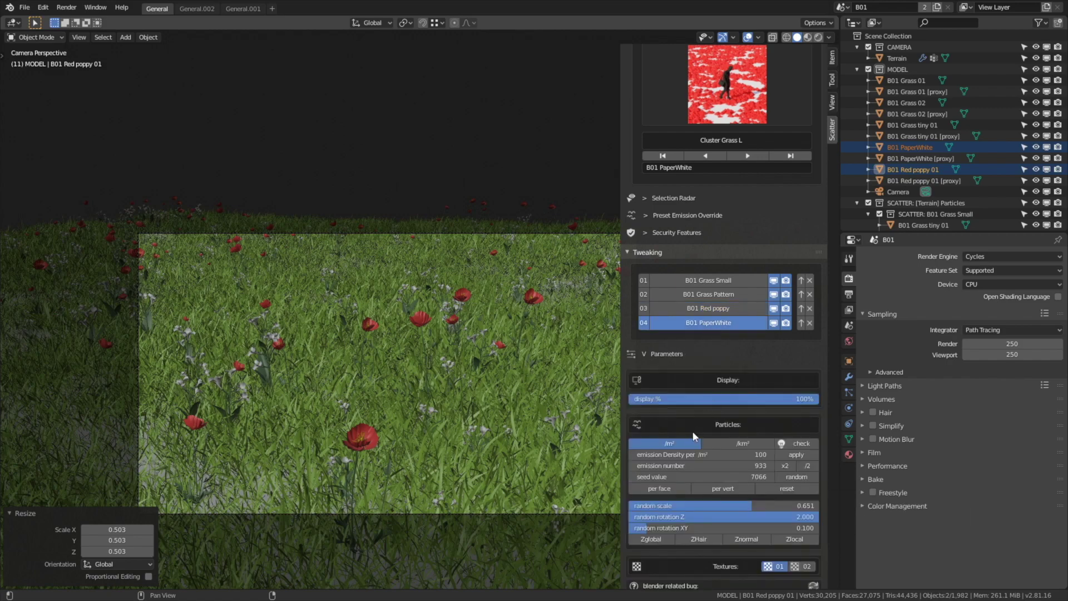
pyautogui.moveTo(696, 466); pyautogui.dragTo(738, 466)
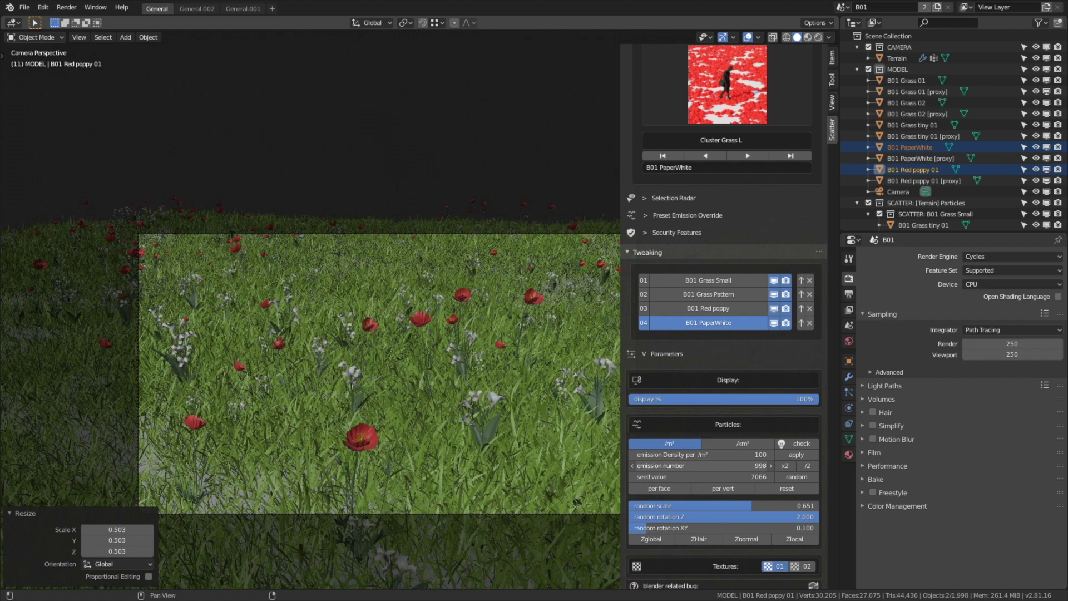
pyautogui.click(705, 327)
pyautogui.click(707, 328)
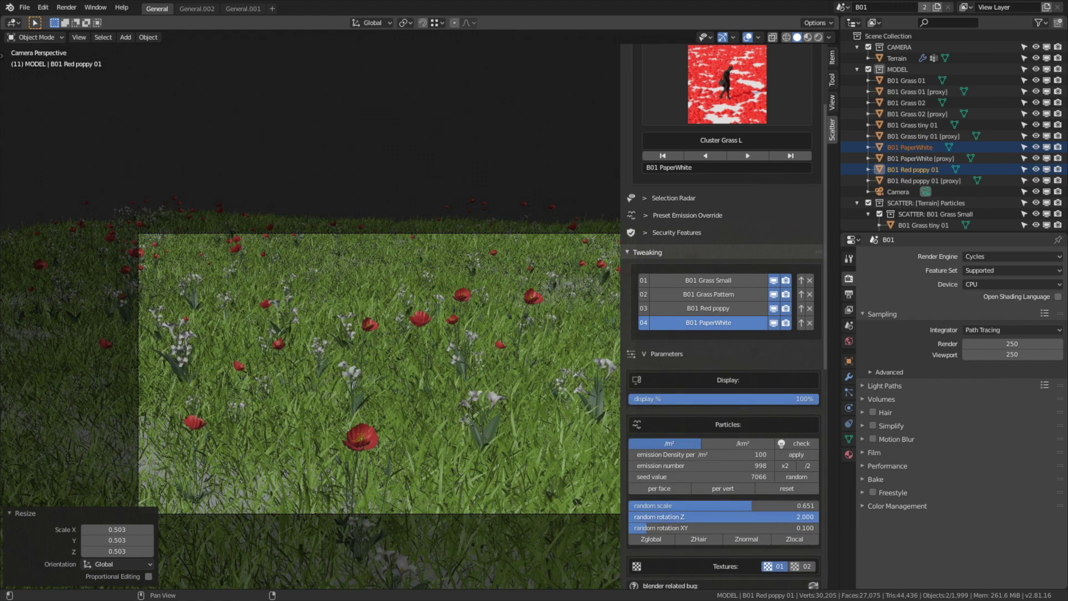
pyautogui.moveTo(663, 528)
pyautogui.mouseDown()
pyautogui.moveTo(675, 528)
pyautogui.moveTo(663, 529)
pyautogui.mouseUp()
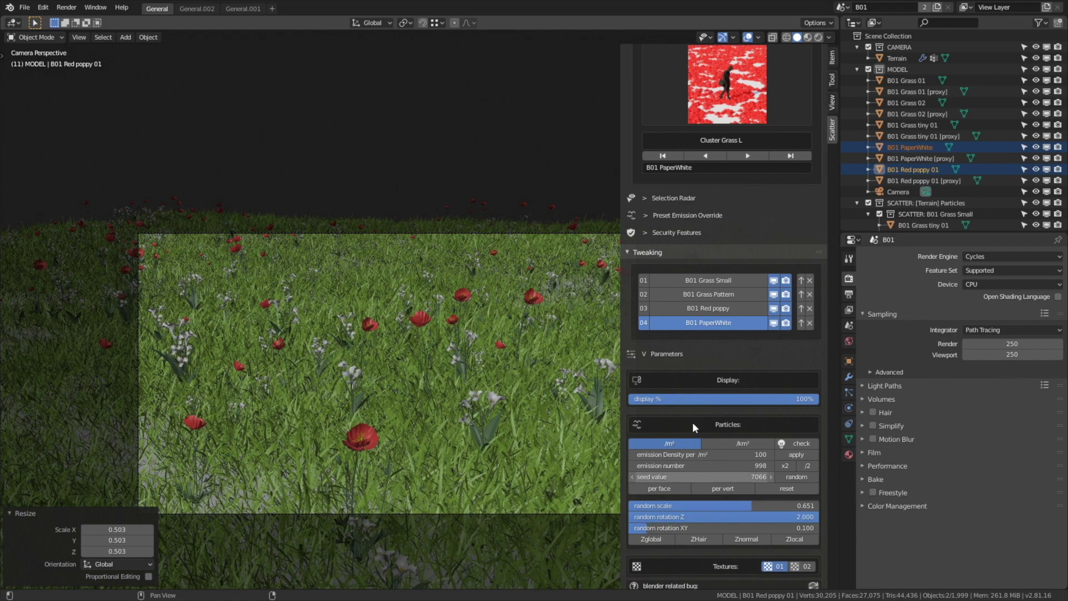
pyautogui.click(696, 325)
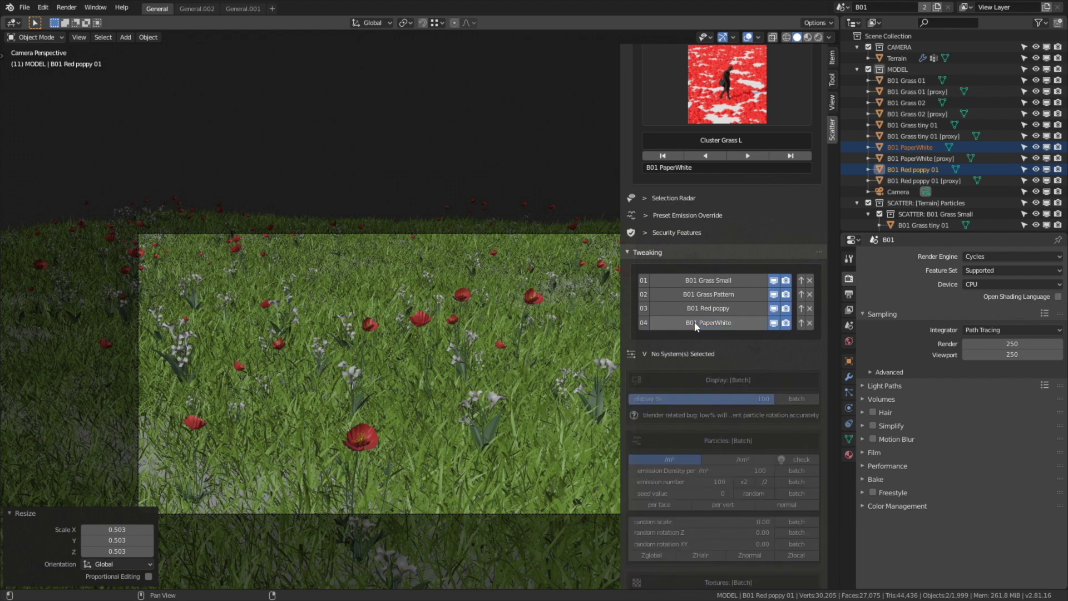
# Raise the B01 Grass Small particle count above its previous 952
pyautogui.click(709, 280)
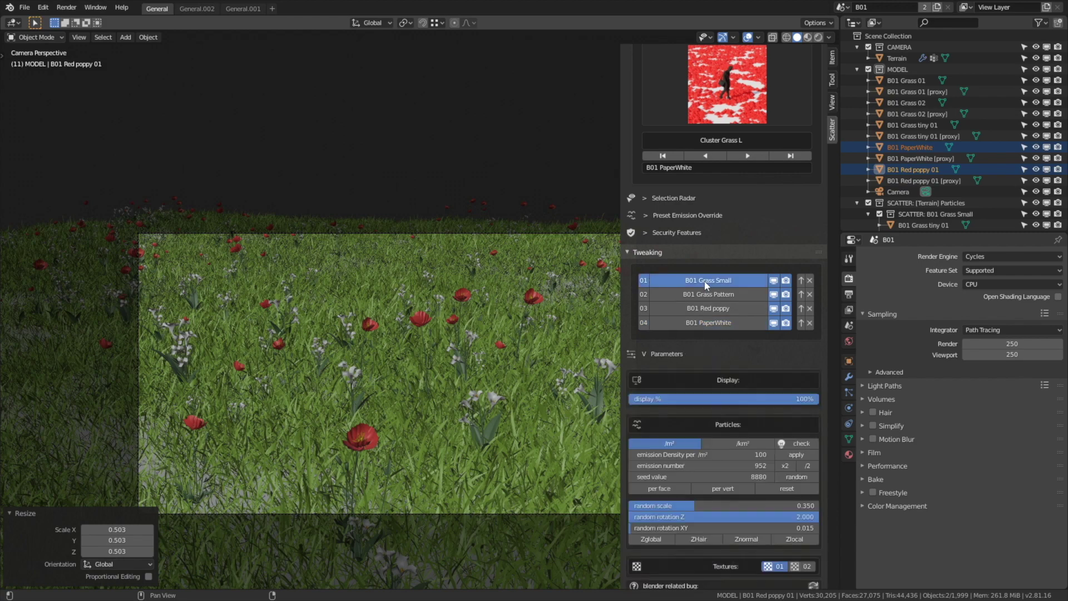
pyautogui.click(727, 466)
pyautogui.press('Return')
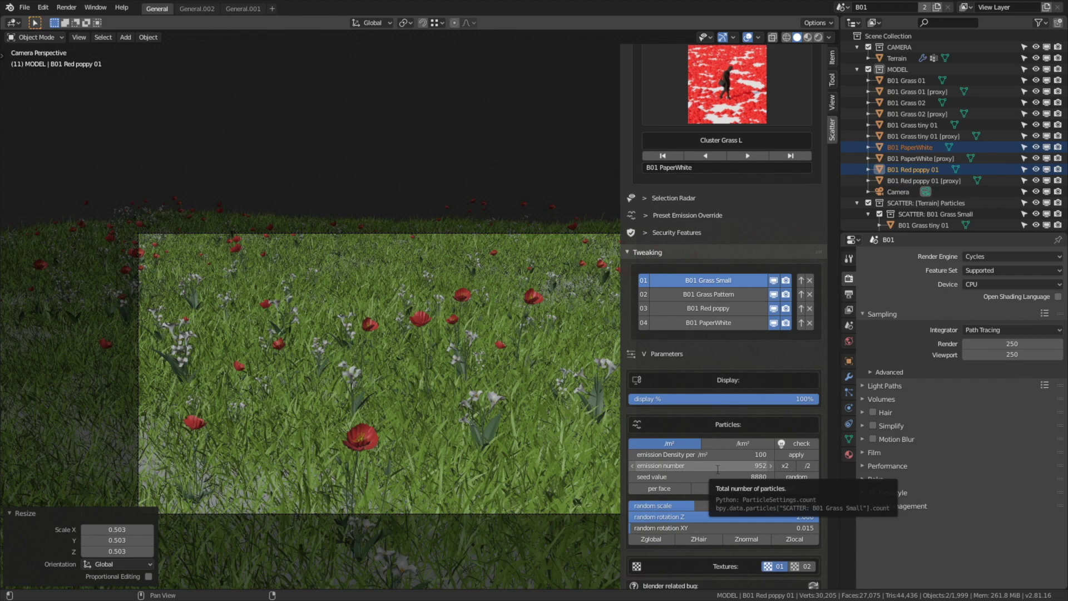
pyautogui.moveTo(718, 469); pyautogui.dragTo(717, 470)
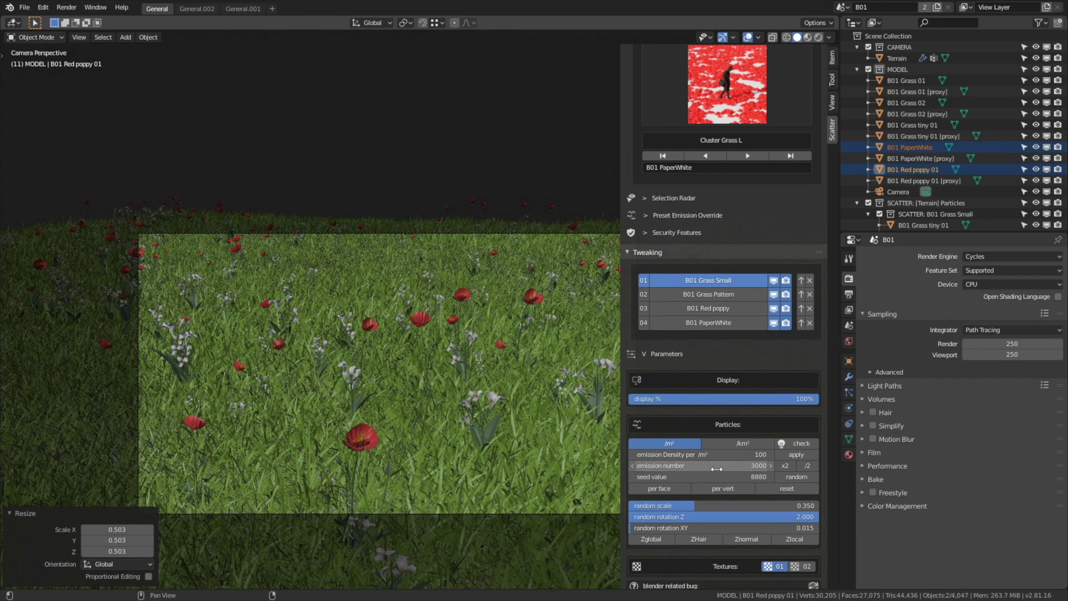
# Set B01 Grass Pattern's emission number to 800, after briefly trying 2000
pyautogui.click(708, 293)
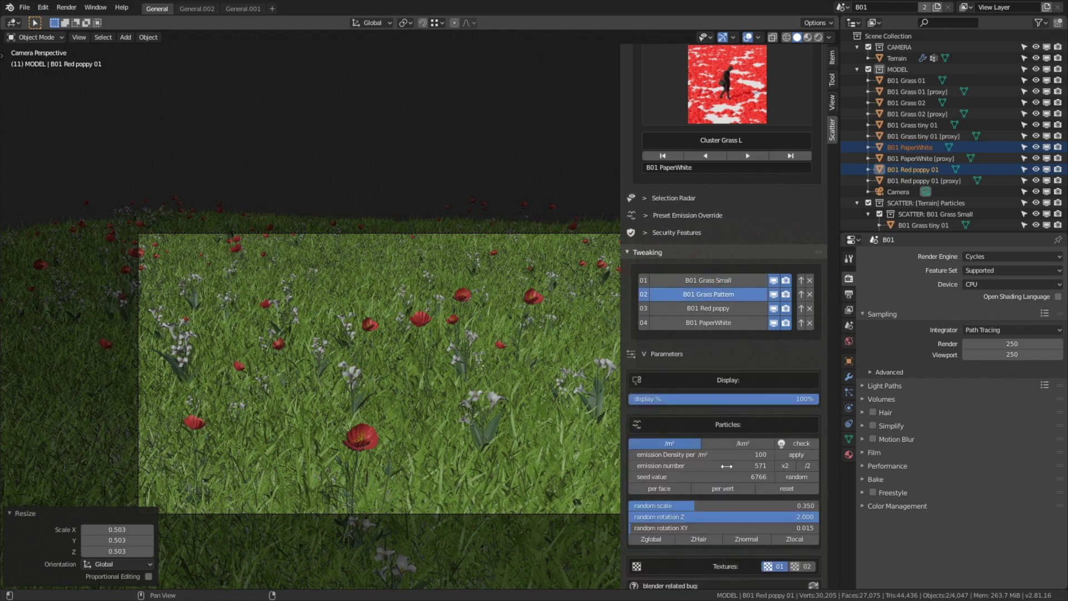
pyautogui.click(723, 465)
pyautogui.write('2000')
pyautogui.press('Return')
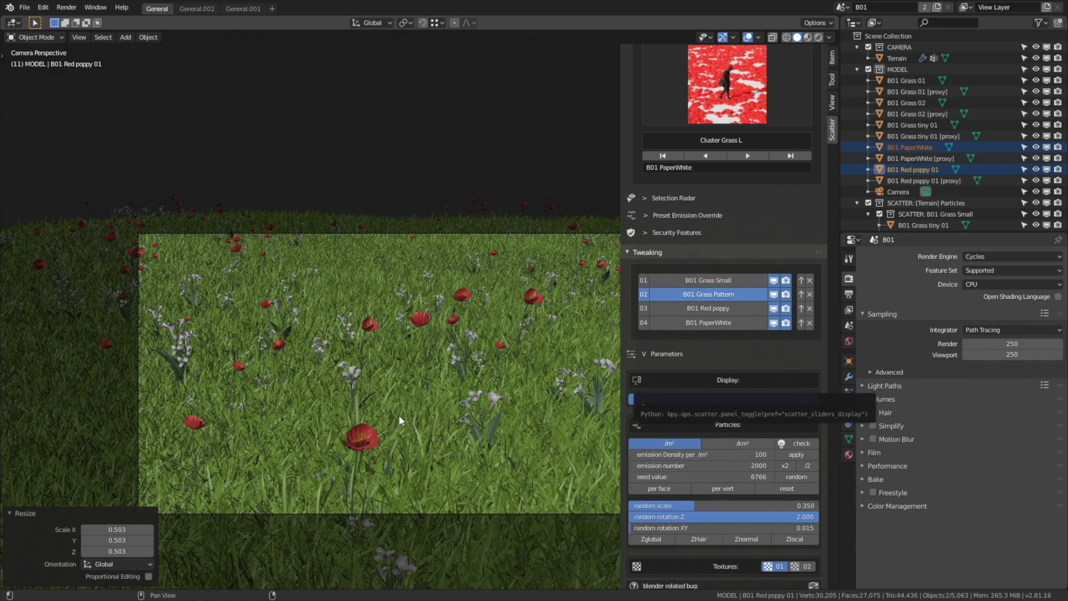
pyautogui.scroll(3, 399, 418)
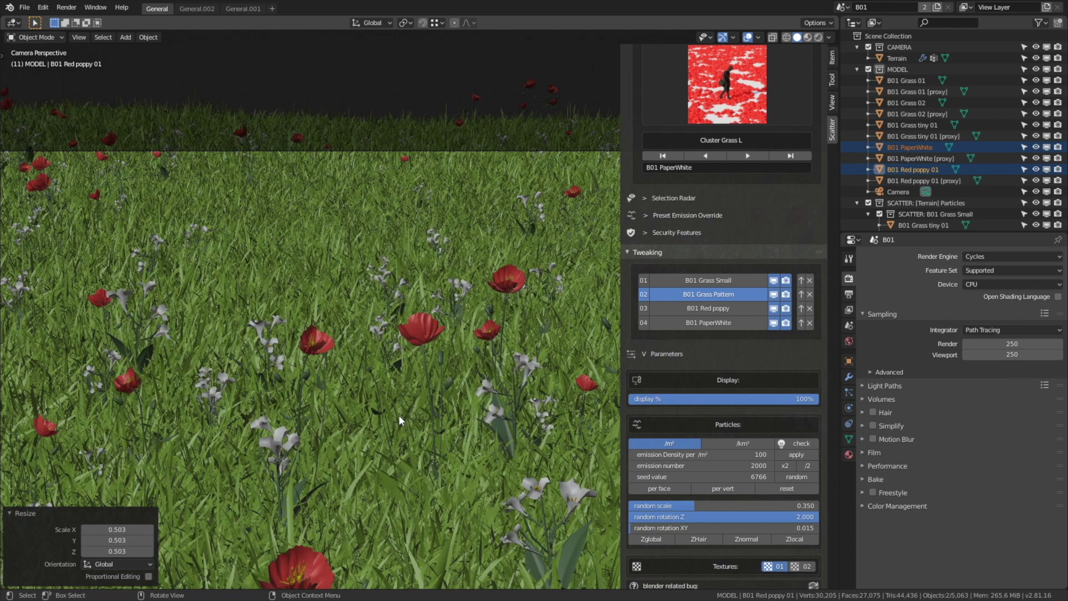
pyautogui.click(722, 465)
pyautogui.write('800')
pyautogui.press('Return')
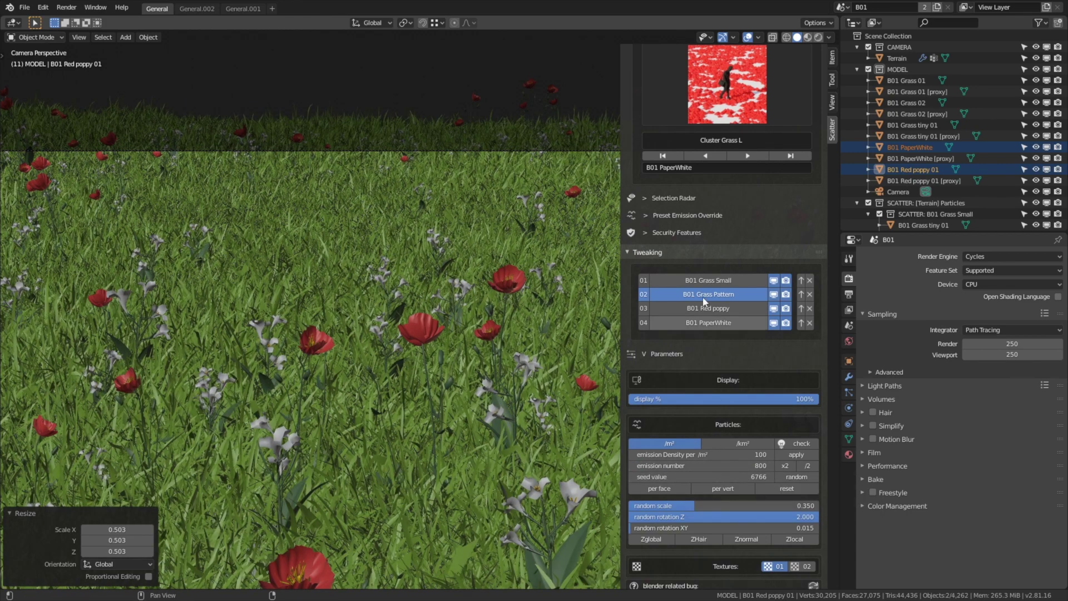
pyautogui.click(699, 278)
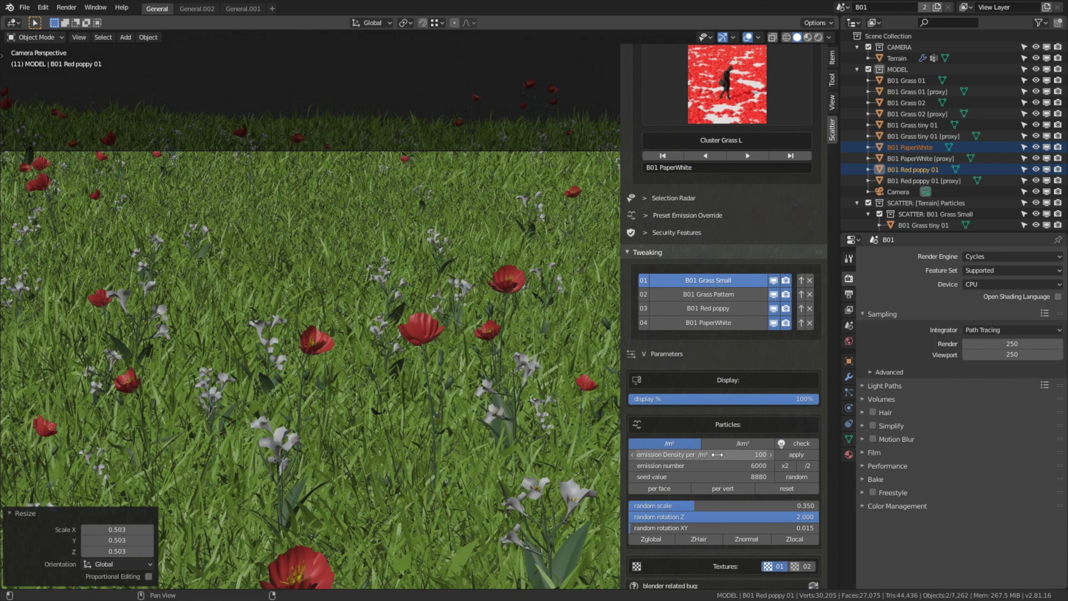
# Collapse the particle settings section and scroll through the Scatter panel
pyautogui.click(667, 424)
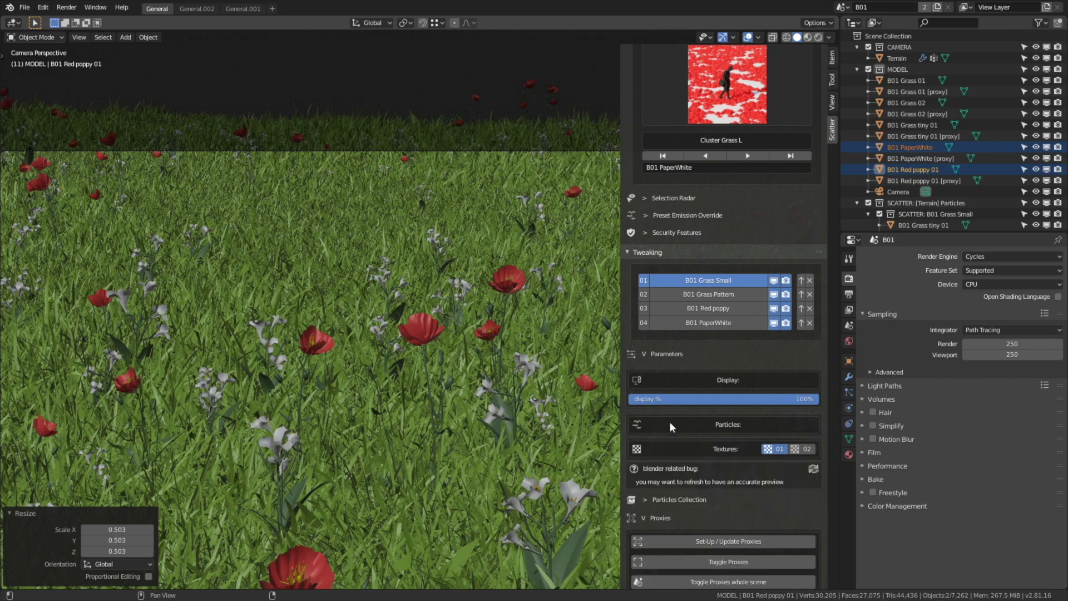
pyautogui.scroll(-4, 692, 477)
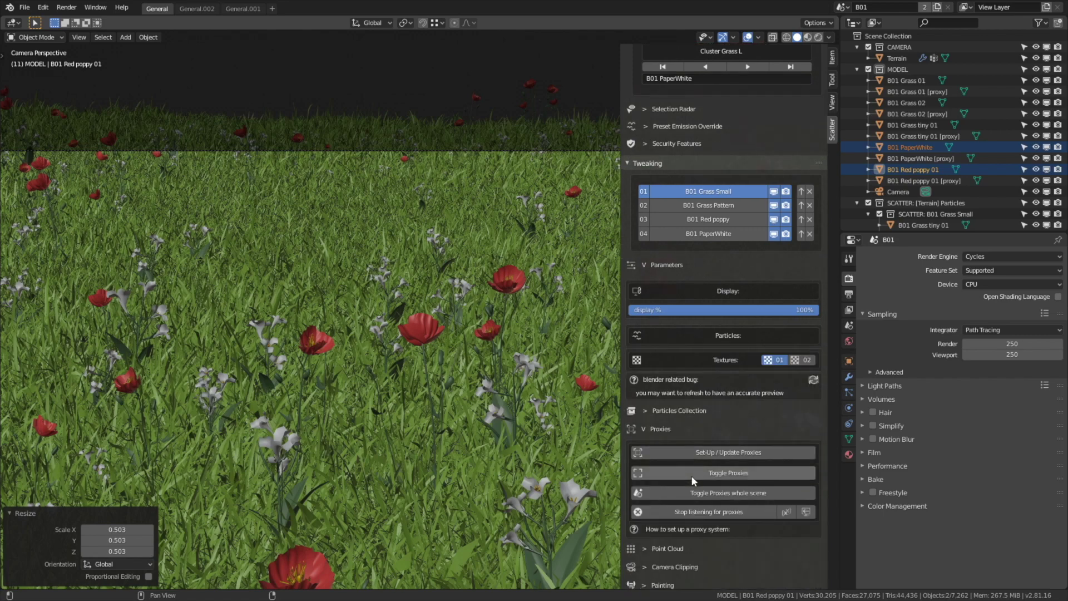
pyautogui.scroll(4, 699, 428)
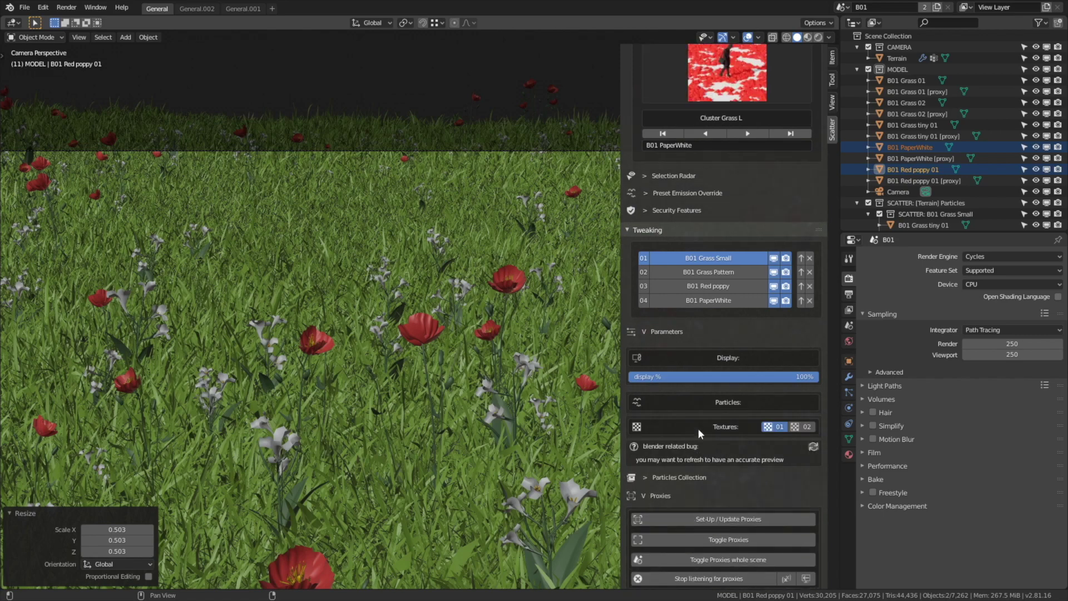
pyautogui.scroll(5, 699, 428)
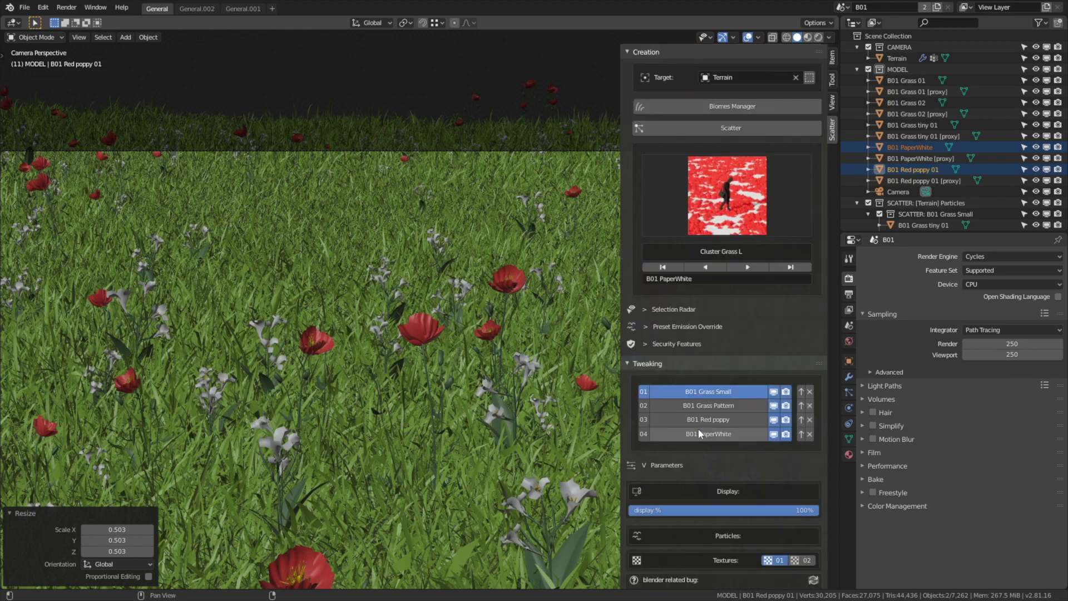
pyautogui.scroll(-4, 446, 395)
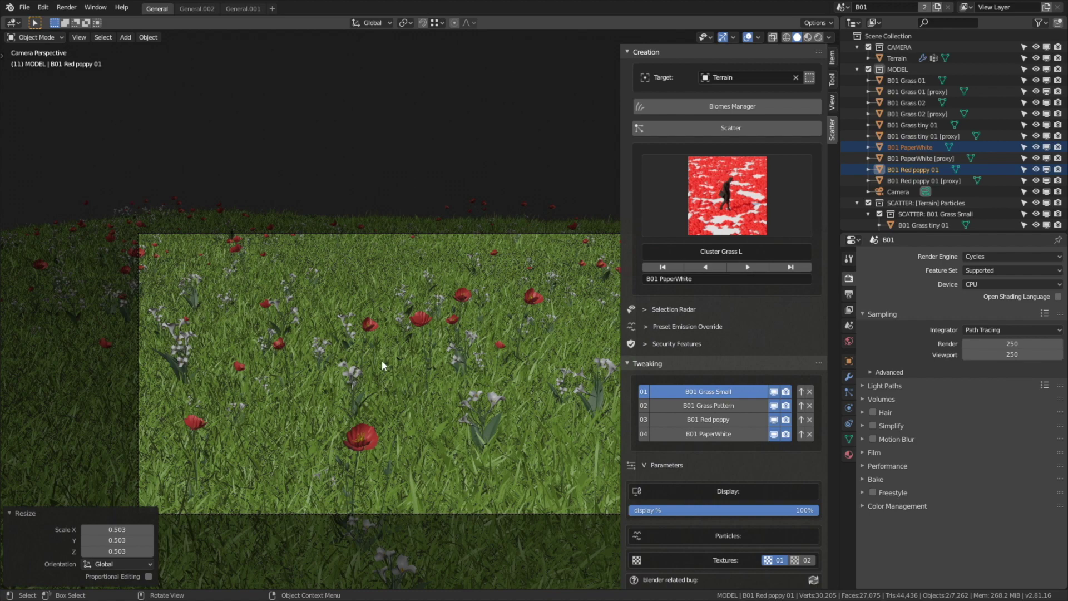
# Save a copy of the scene file from the File menu
pyautogui.click(25, 8)
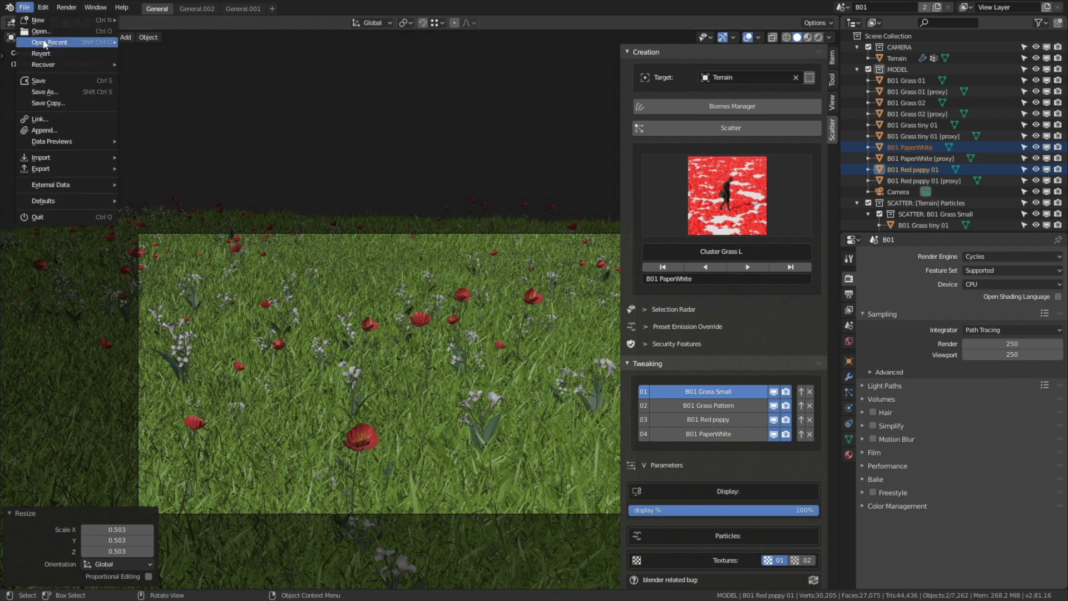
pyautogui.click(60, 104)
pyautogui.press('Return')
# Select 03 B01 Red poppy in the Tweaking list and scroll to its parameters
pyautogui.scroll(-4, 730, 376)
pyautogui.click(718, 332)
pyautogui.scroll(-4, 709, 414)
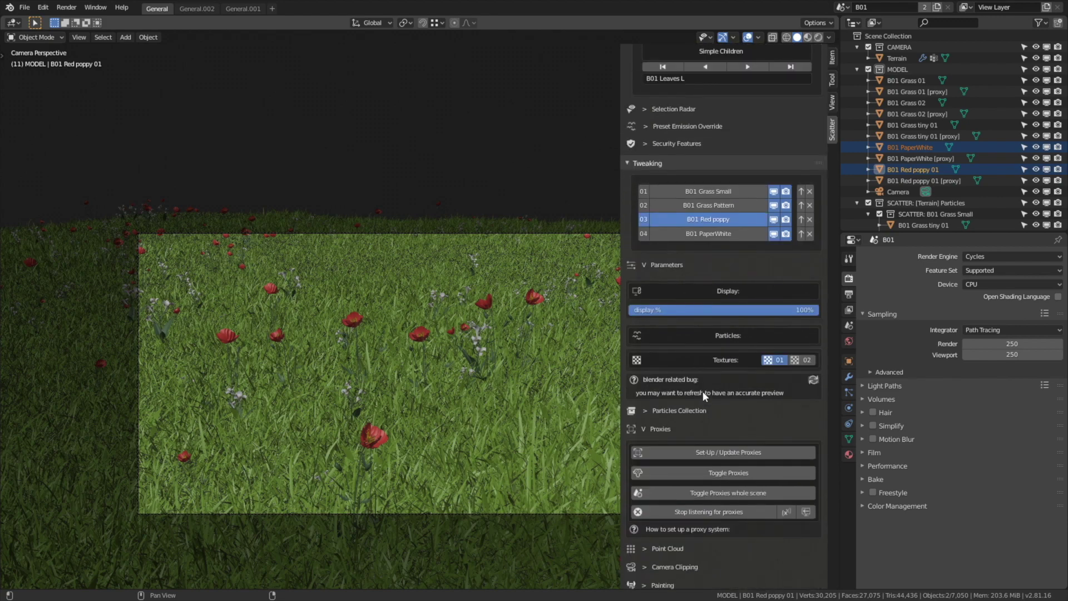
pyautogui.scroll(-1, 695, 386)
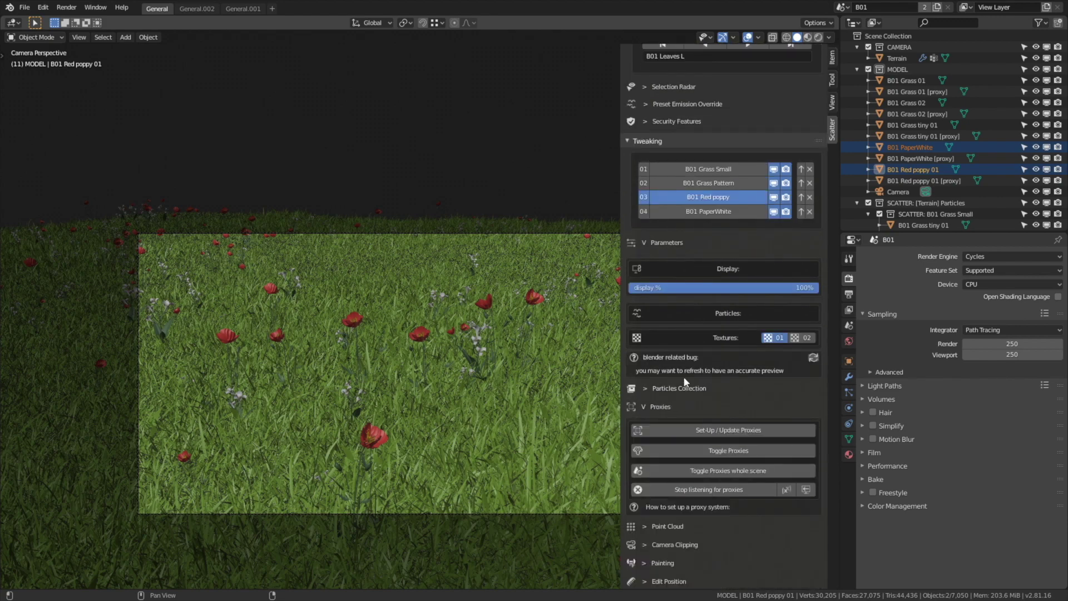
# Raise the Red poppy emission number to 1080 and PaperWhite's to 1142
pyautogui.click(700, 322)
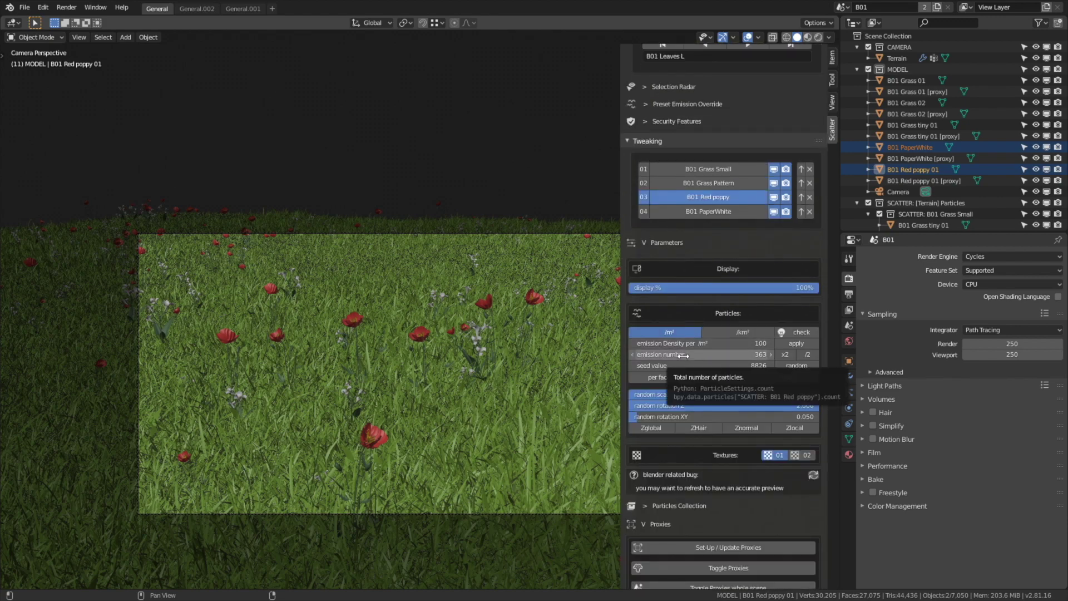
pyautogui.moveTo(701, 355); pyautogui.dragTo(780, 354)
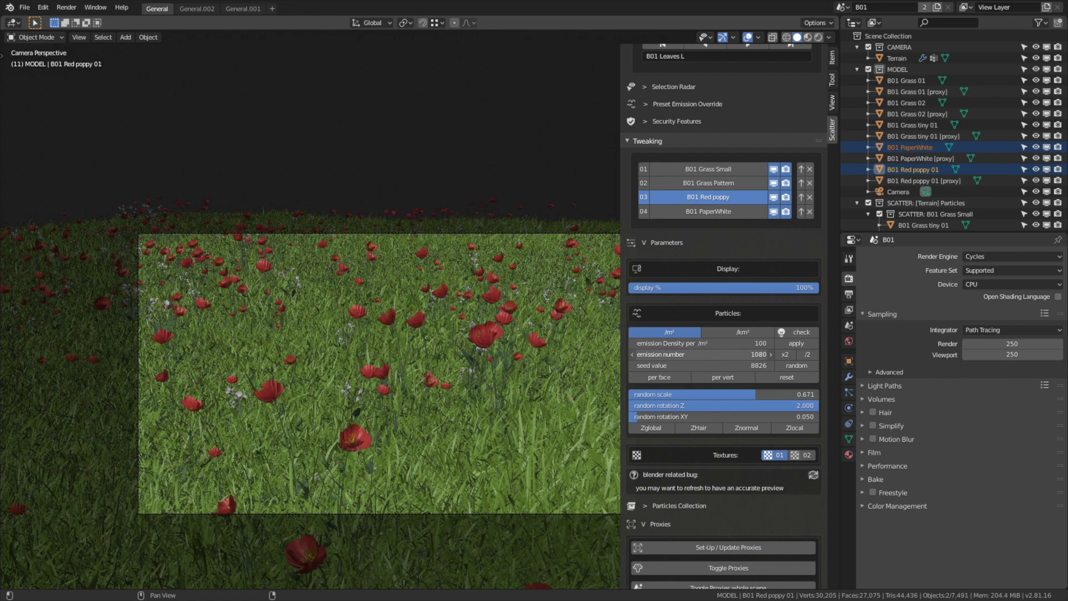
pyautogui.click(703, 212)
pyautogui.moveTo(763, 355); pyautogui.dragTo(782, 355)
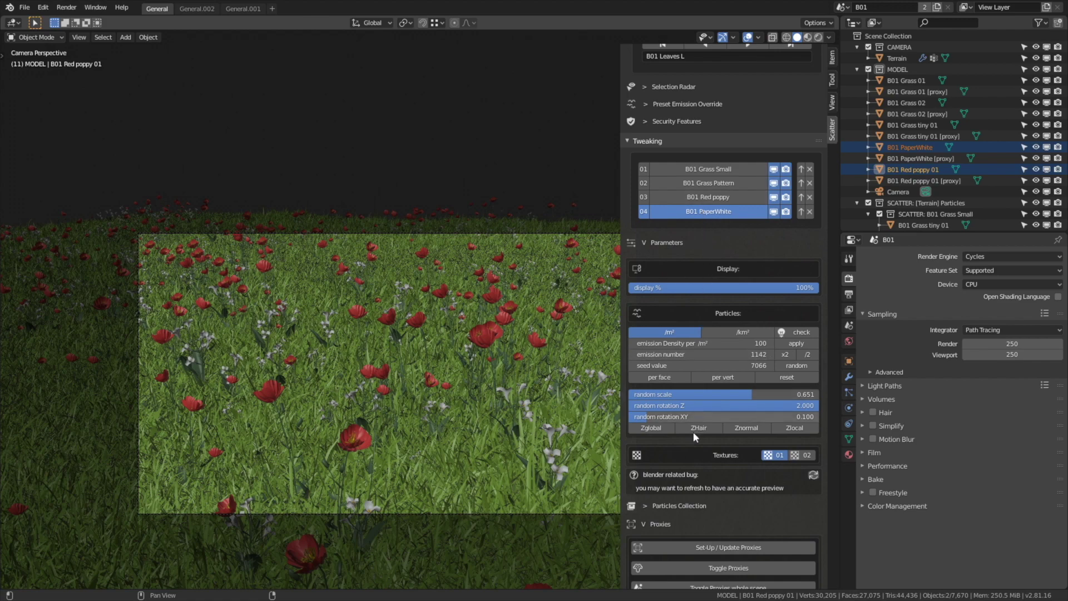
# Set up proxies for the PaperWhite, Red poppy, Grass Pattern and Grass Small scatters
pyautogui.click(720, 548)
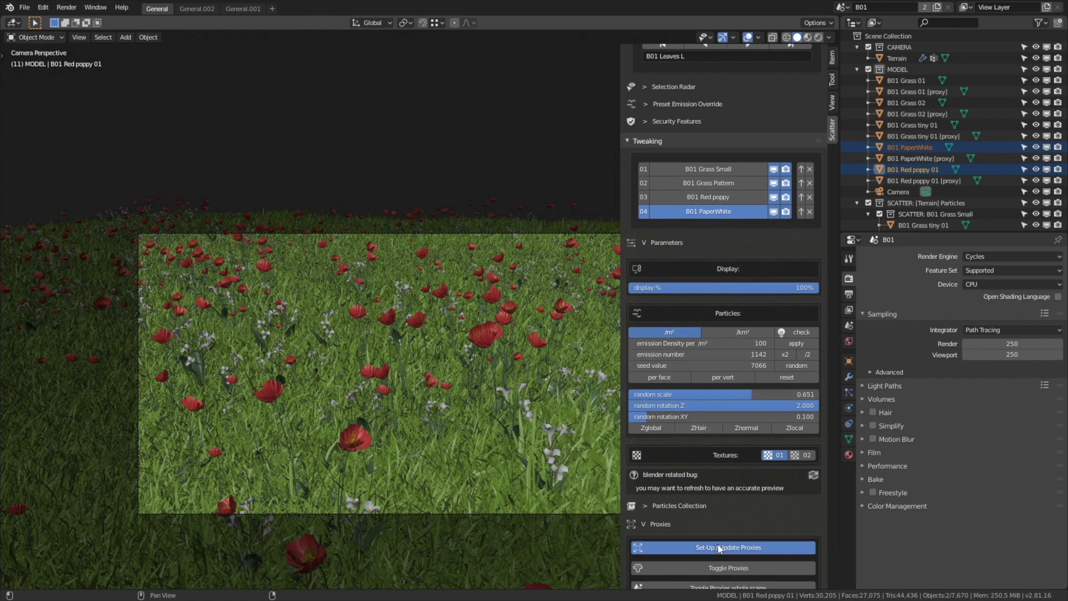
pyautogui.click(701, 199)
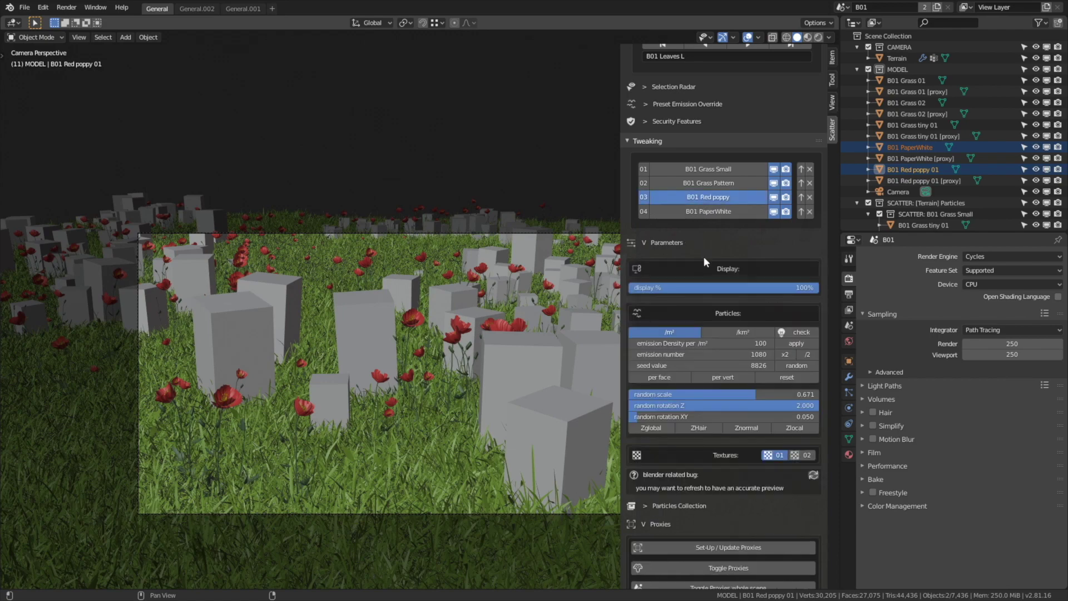
pyautogui.click(725, 549)
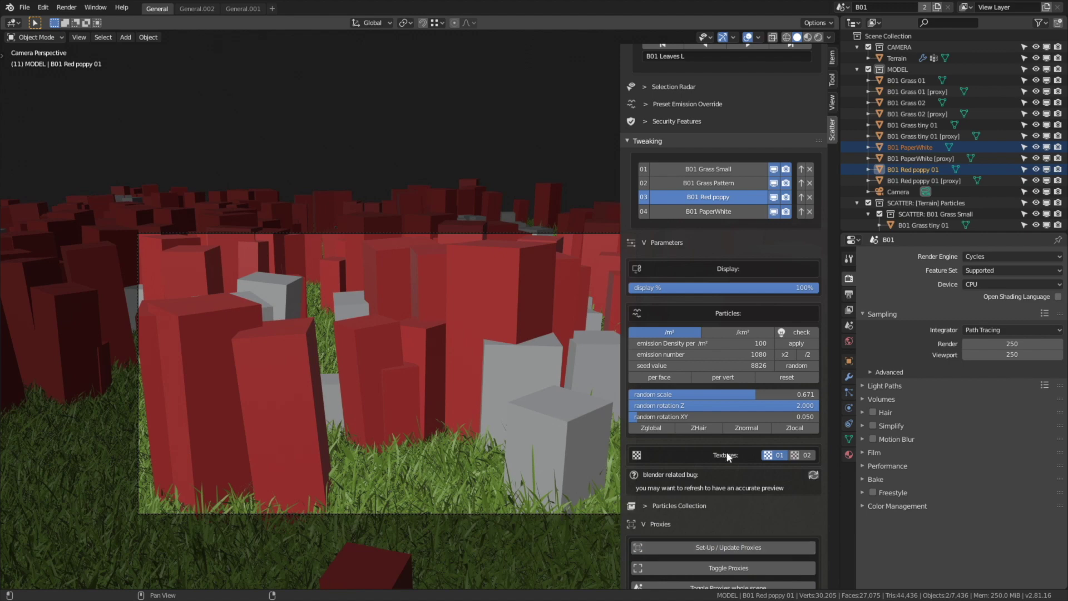
pyautogui.click(692, 184)
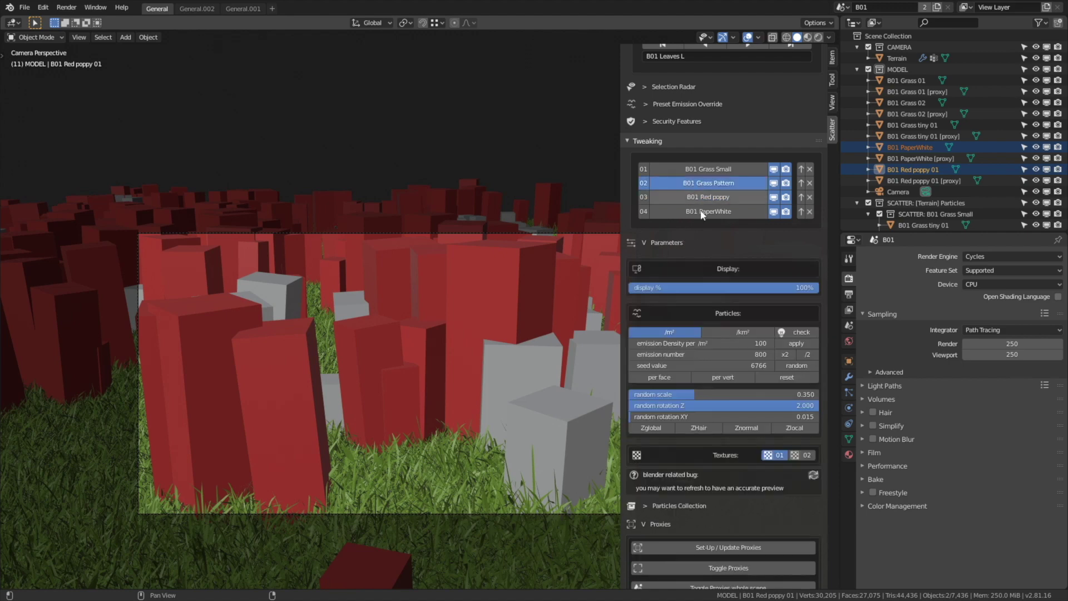
pyautogui.click(719, 550)
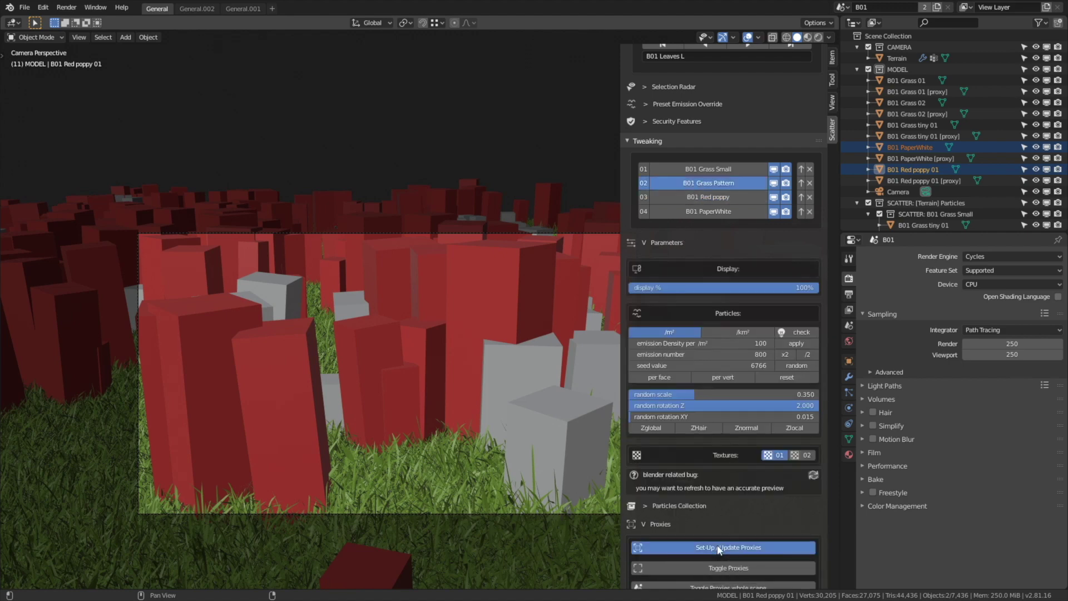
pyautogui.click(705, 182)
pyautogui.click(704, 170)
pyautogui.click(754, 548)
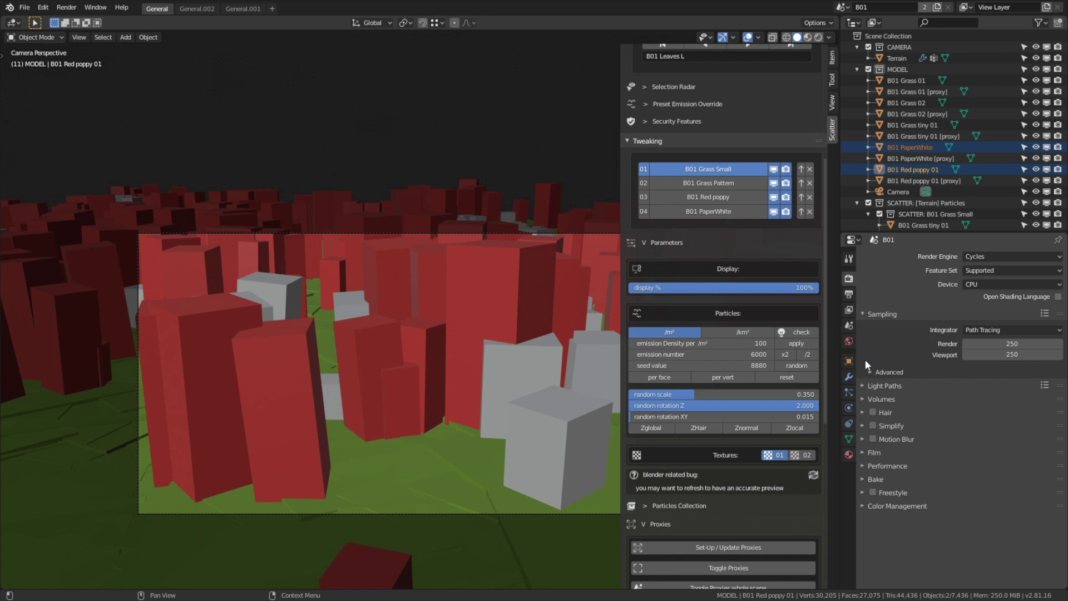
# Switch the Cycles device to GPU Compute and lower render samples from 250 to 100
pyautogui.click(974, 285)
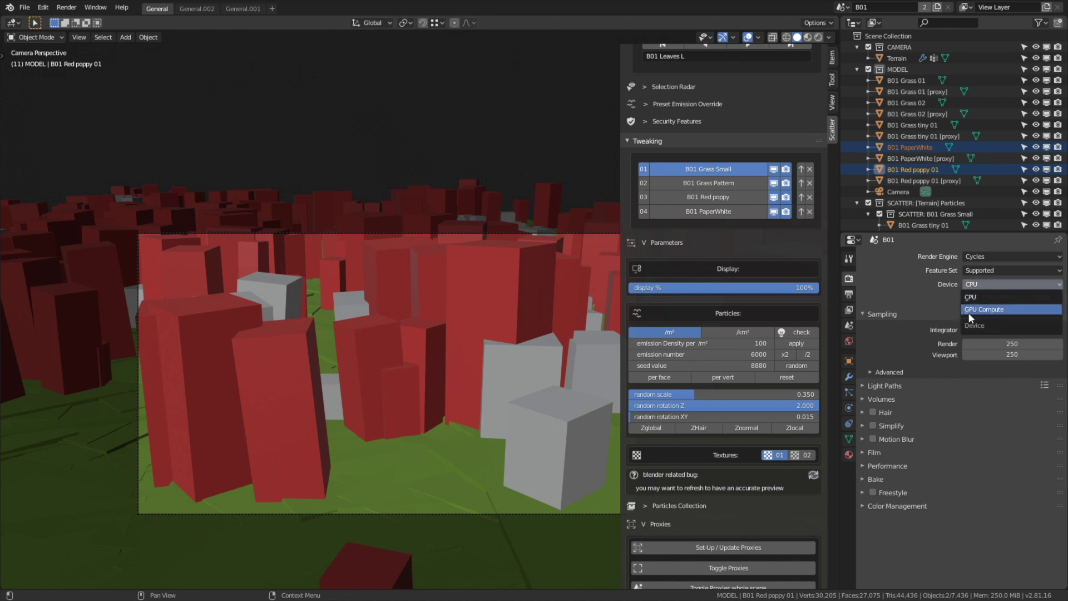
pyautogui.click(969, 311)
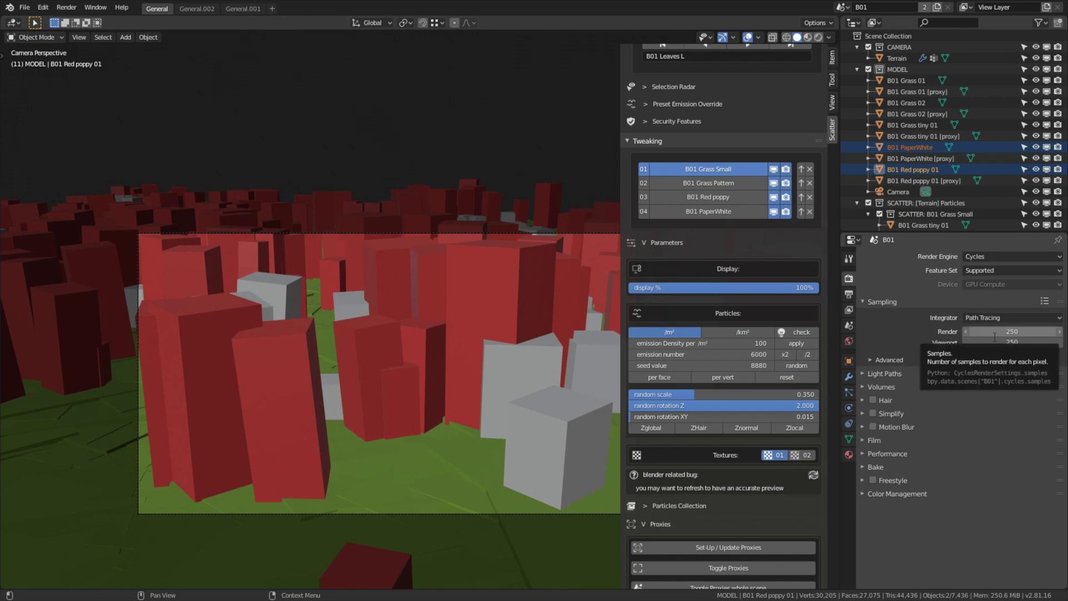
pyautogui.click(971, 332)
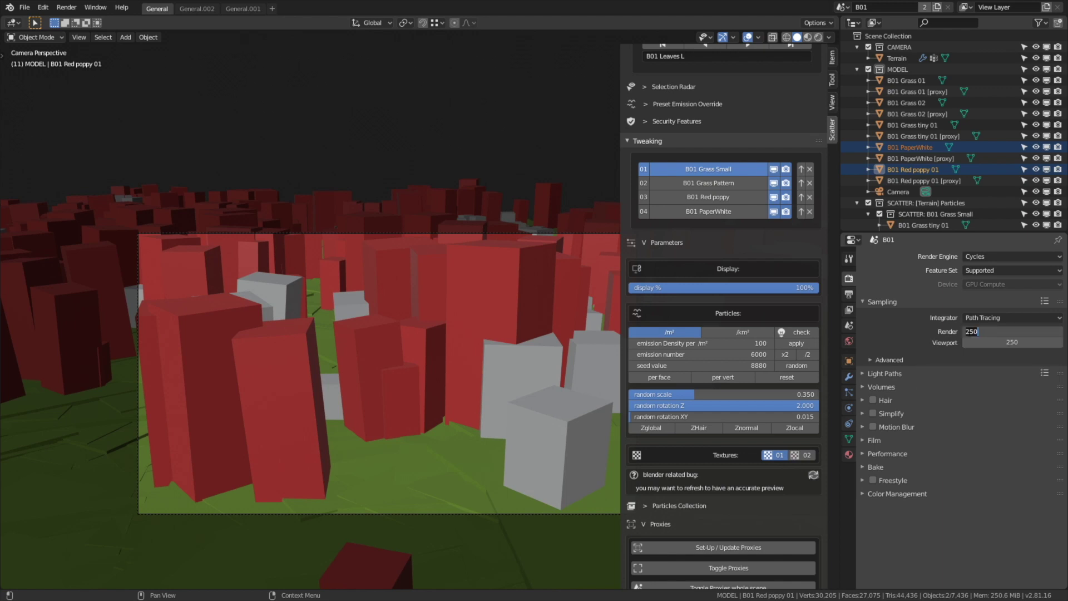
pyautogui.write('100')
pyautogui.press('Return')
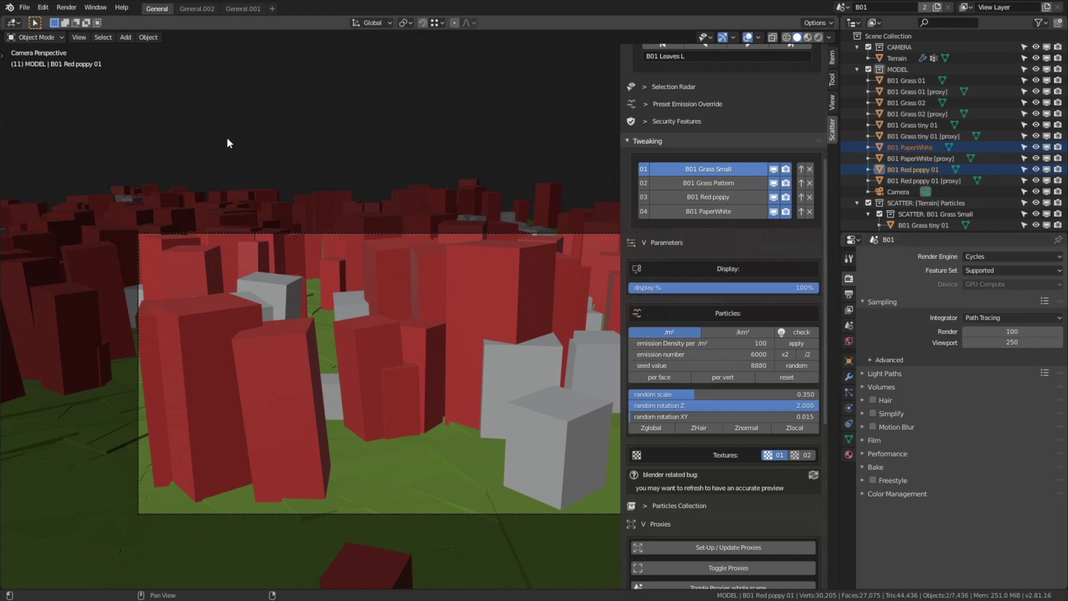
# Render the camera view as a still image and zoom in to inspect the meadow
pyautogui.click(62, 7)
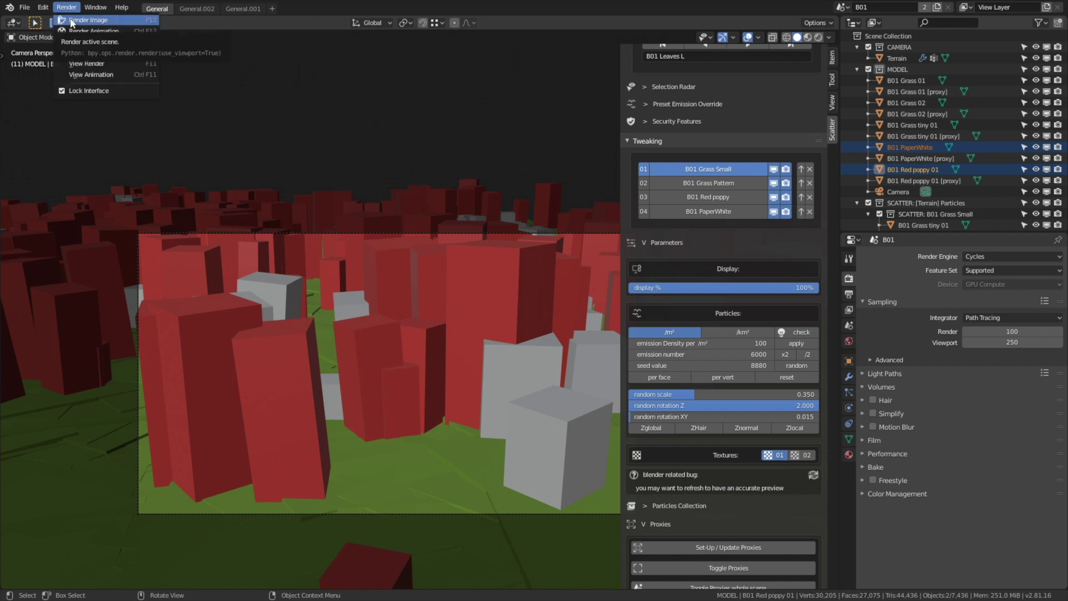
pyautogui.click(72, 22)
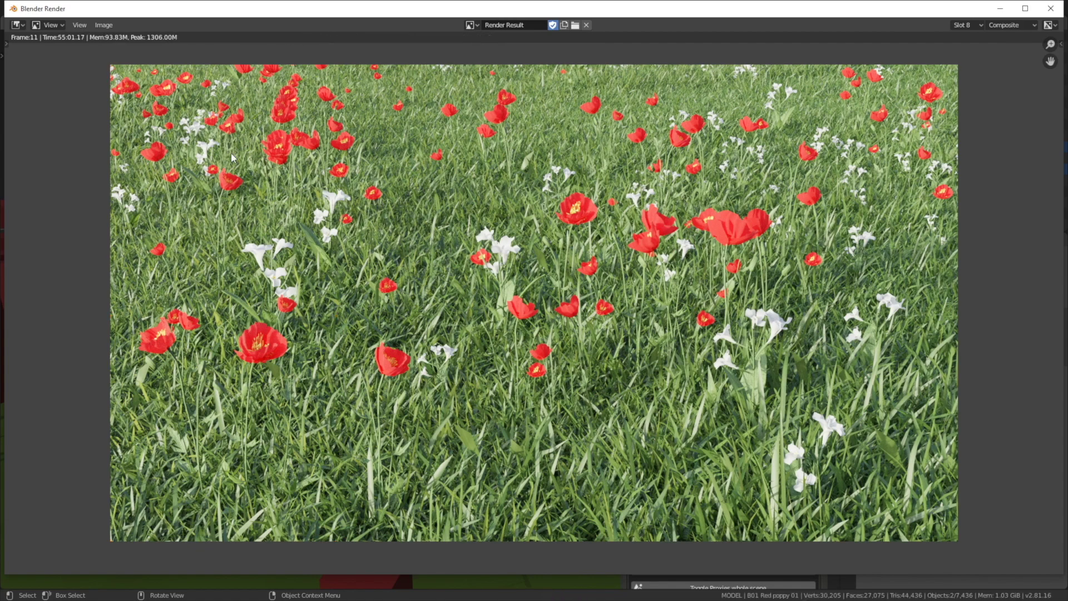
pyautogui.scroll(2, 410, 194)
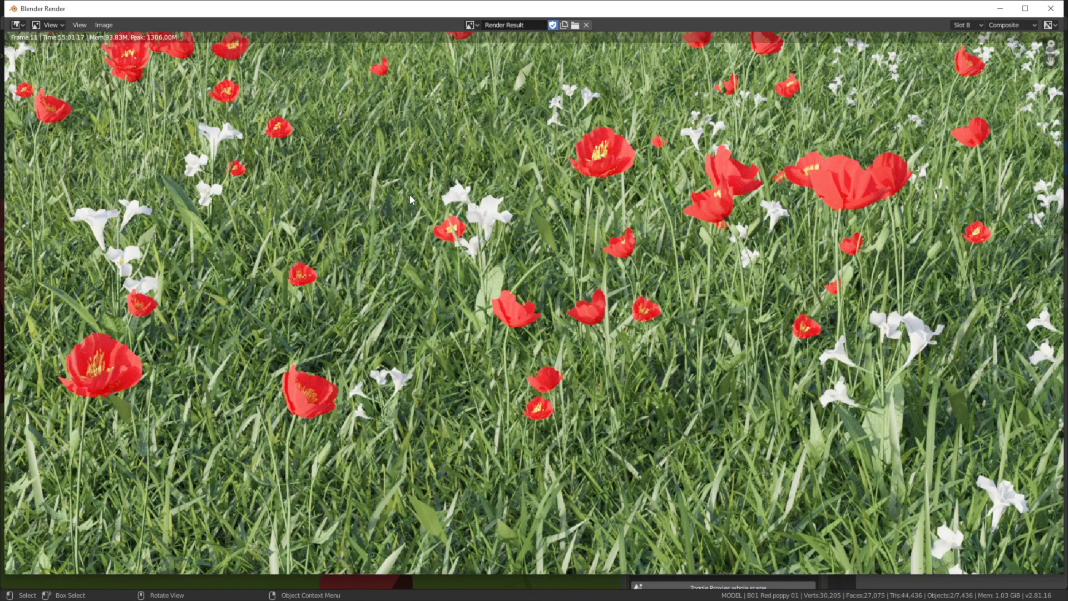
pyautogui.scroll(-4, 410, 195)
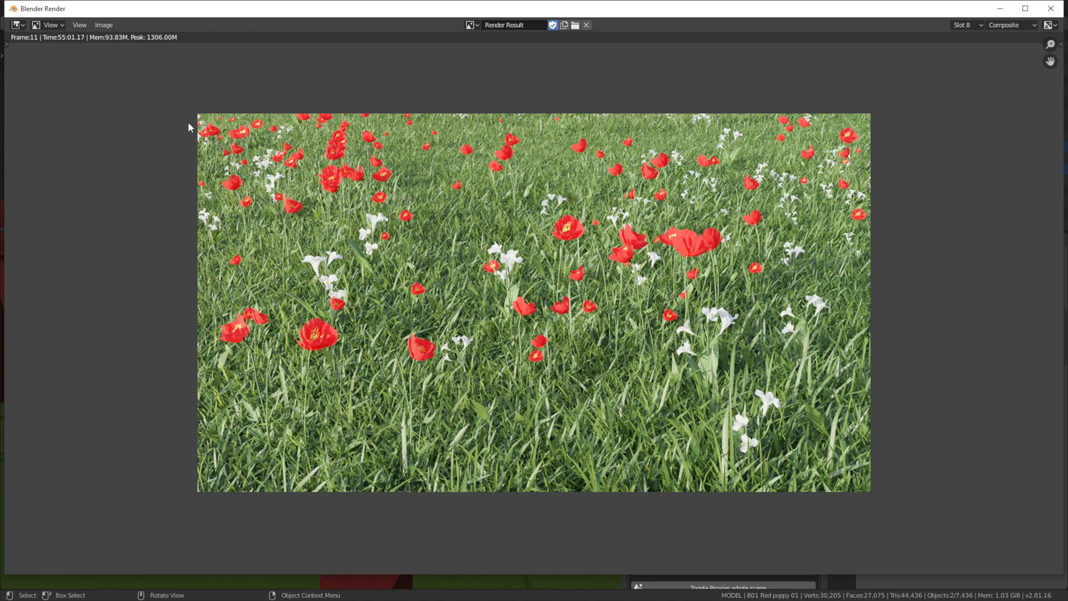
pyautogui.click(109, 28)
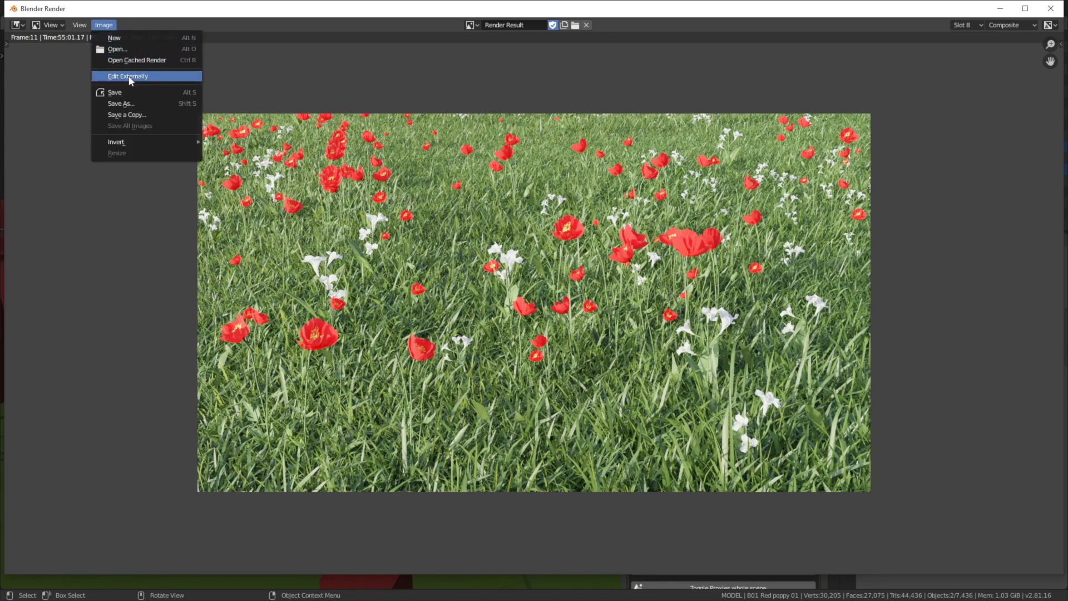
# Save the render as PNG file 'render' in the Scatter addon folder, then close the render window
pyautogui.click(135, 106)
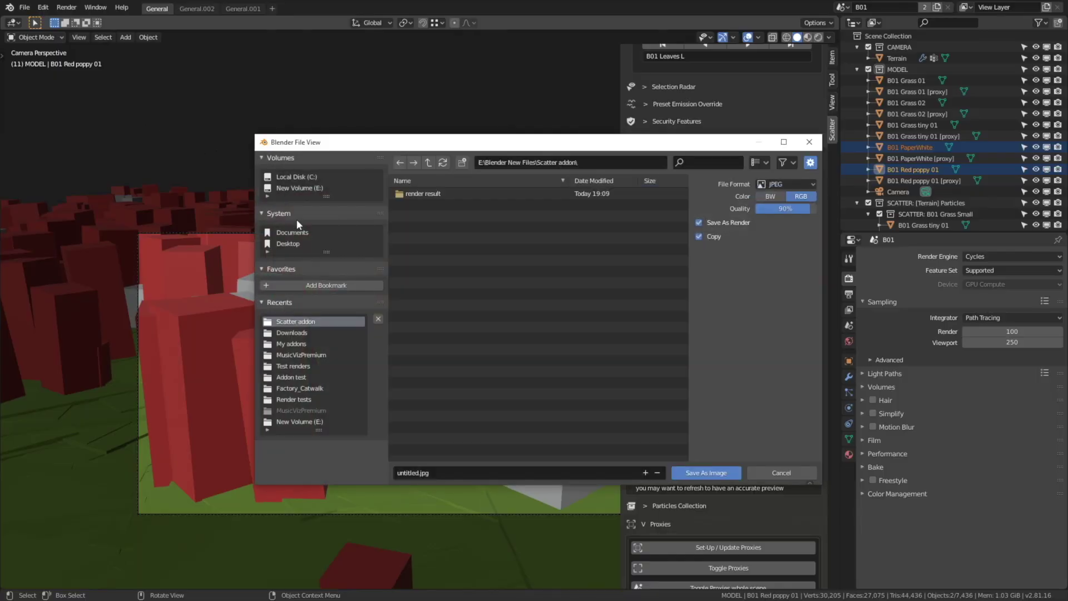
pyautogui.click(477, 473)
pyautogui.write('re')
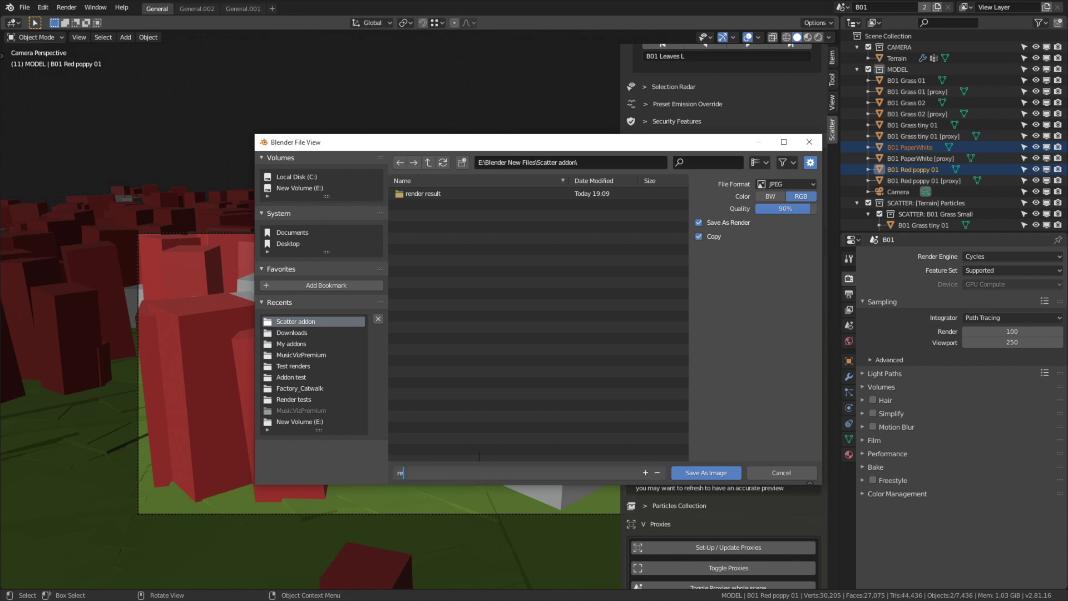
pyautogui.write('nder')
pyautogui.press('Return')
pyautogui.click(786, 184)
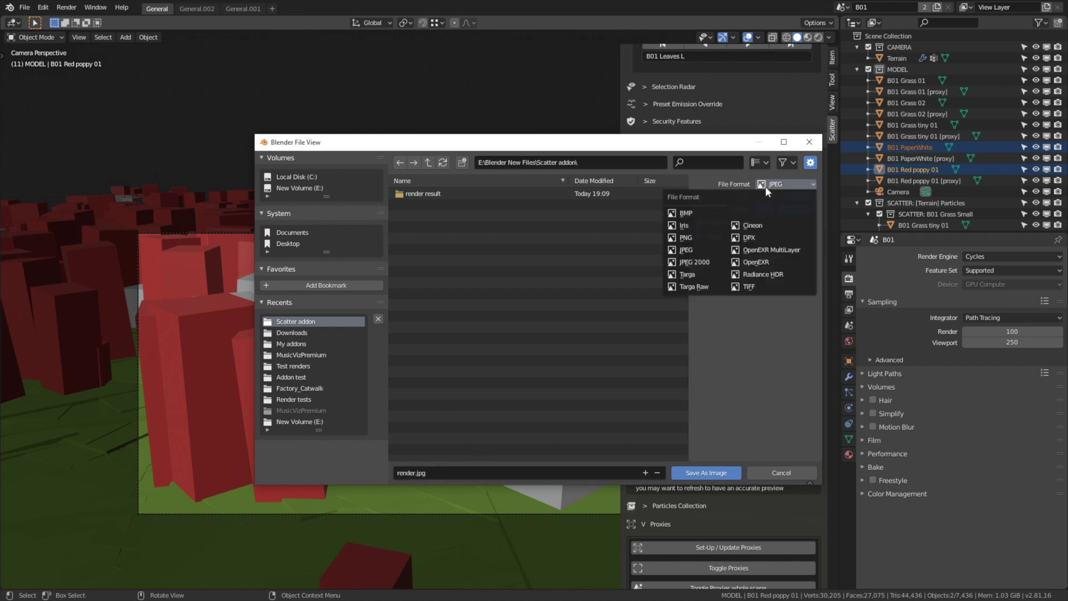
pyautogui.click(717, 237)
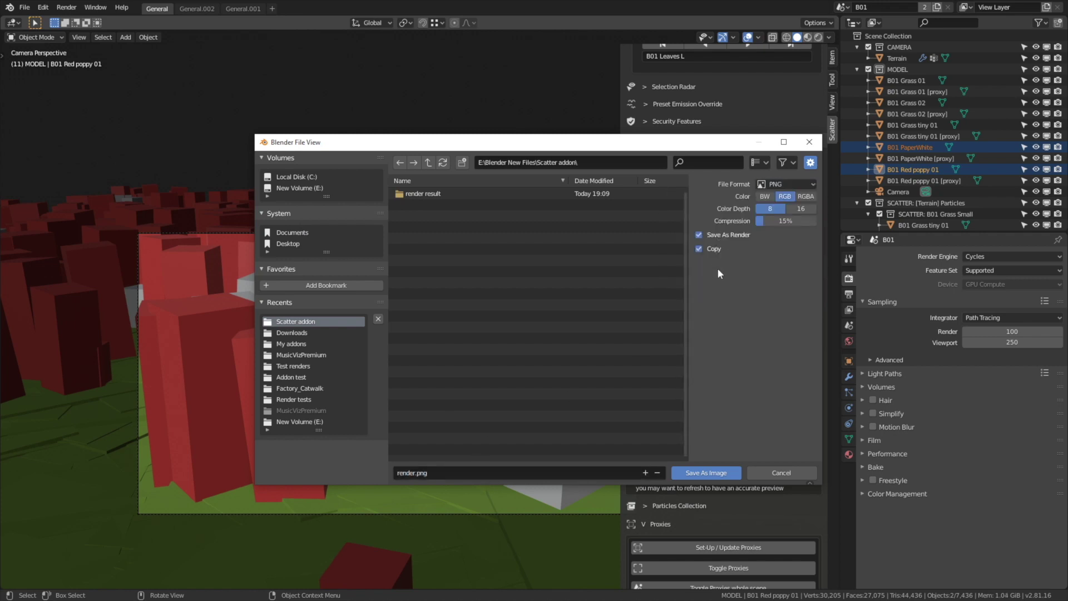
pyautogui.click(714, 473)
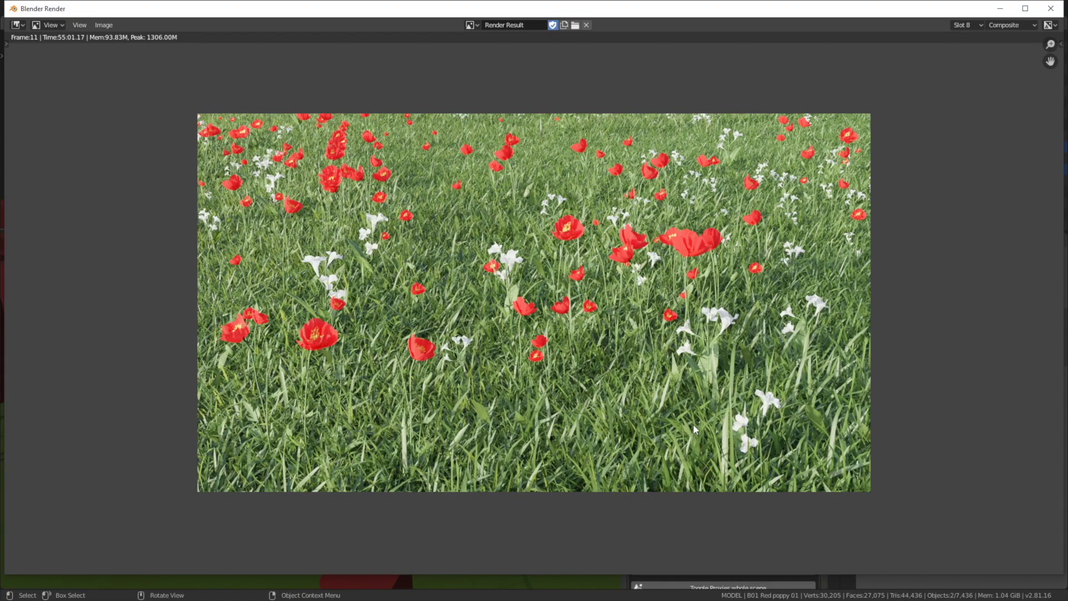
pyautogui.click(1051, 9)
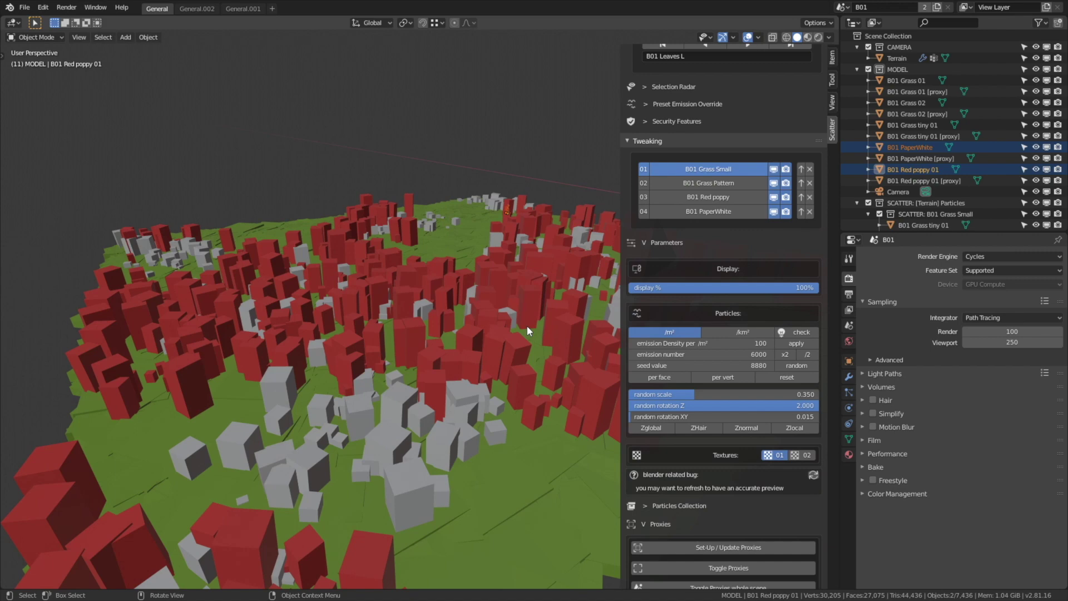
# Delete the Grass Small, Grass Pattern, Red poppy and PaperWhite scatter systems
pyautogui.click(810, 169)
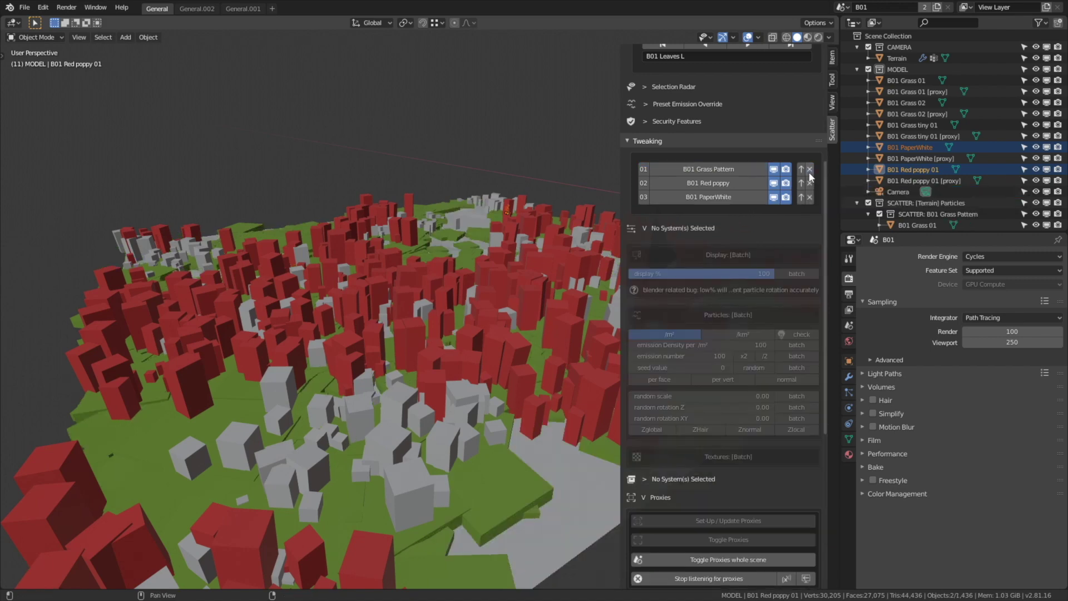
pyautogui.click(810, 169)
pyautogui.click(810, 169)
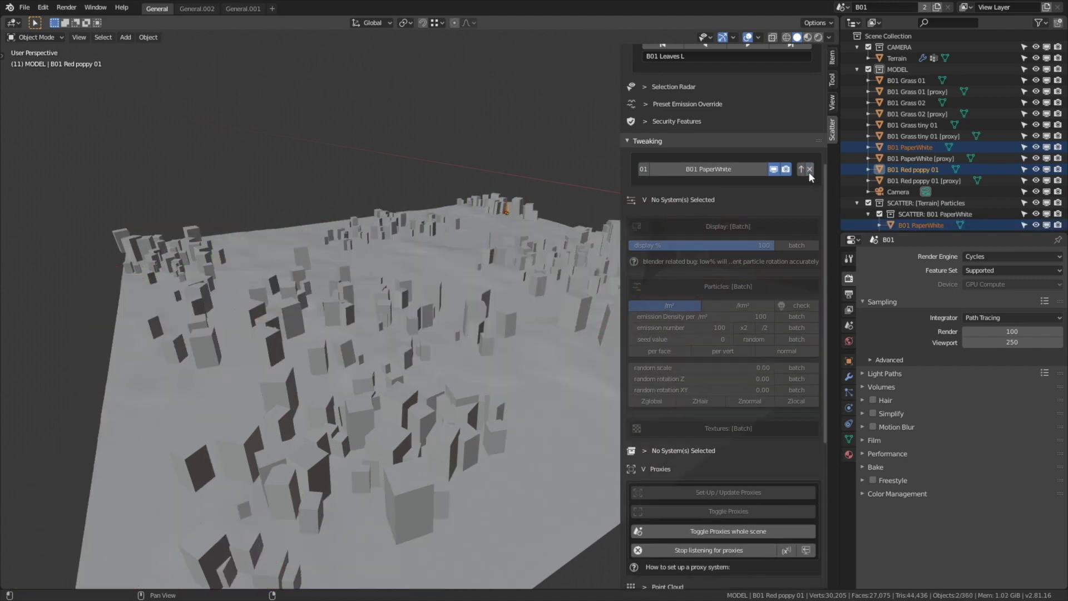
pyautogui.click(809, 169)
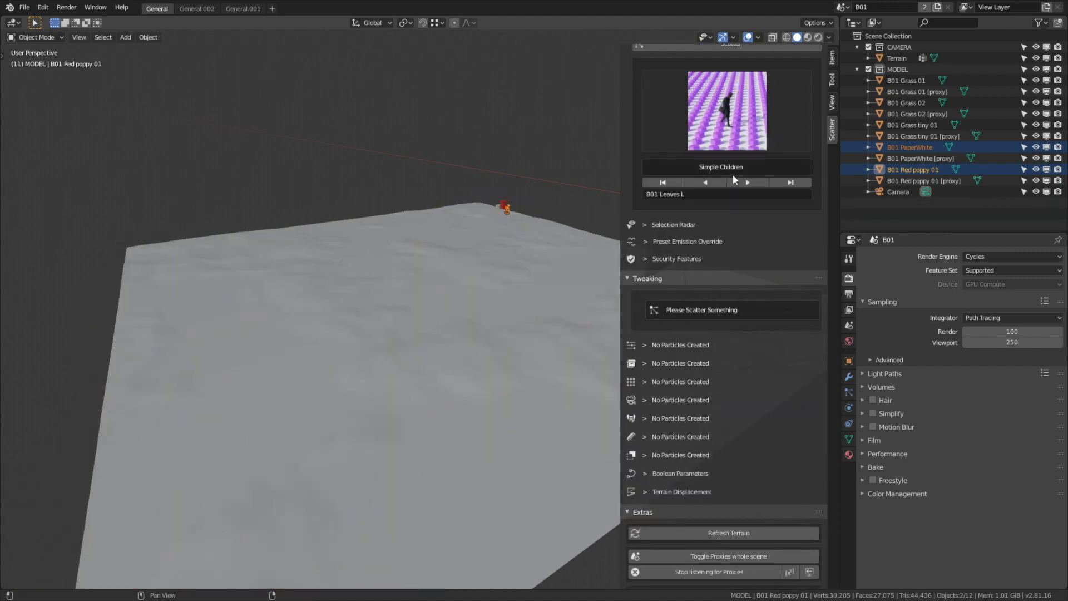
pyautogui.scroll(1, 733, 178)
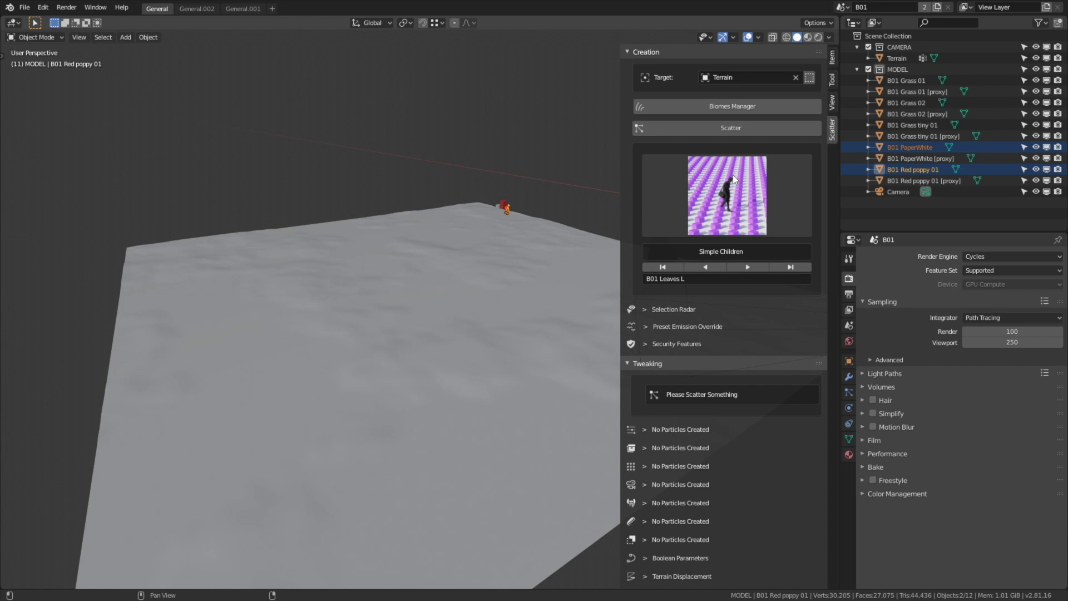
# Add the B01 Aio 04 biome via the Biomes Manager, creating Grass Small, Grass Clump and Leaves L layers
pyautogui.click(686, 108)
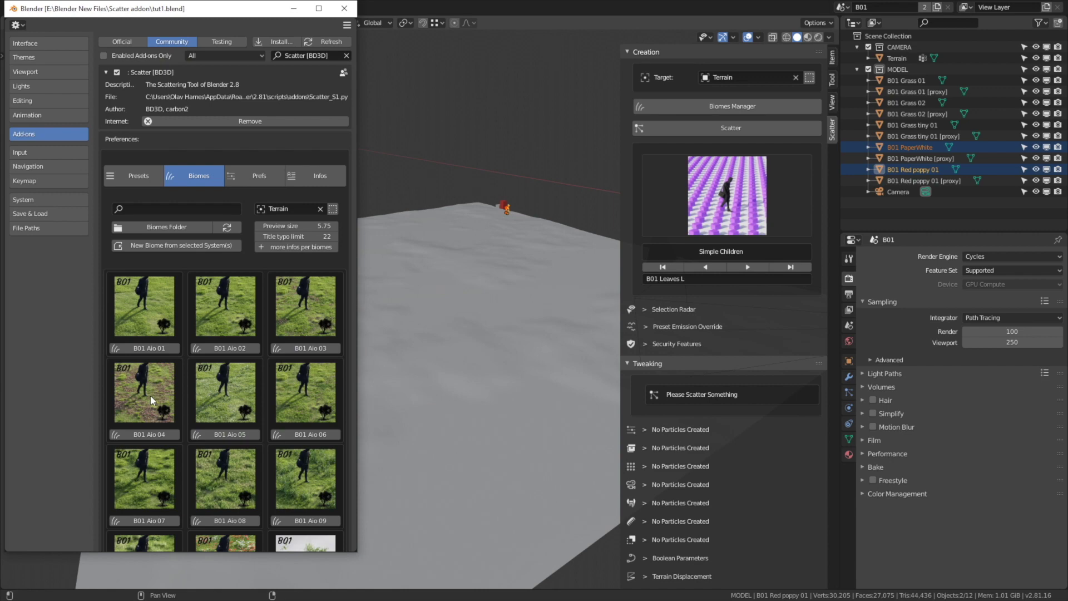
pyautogui.click(159, 437)
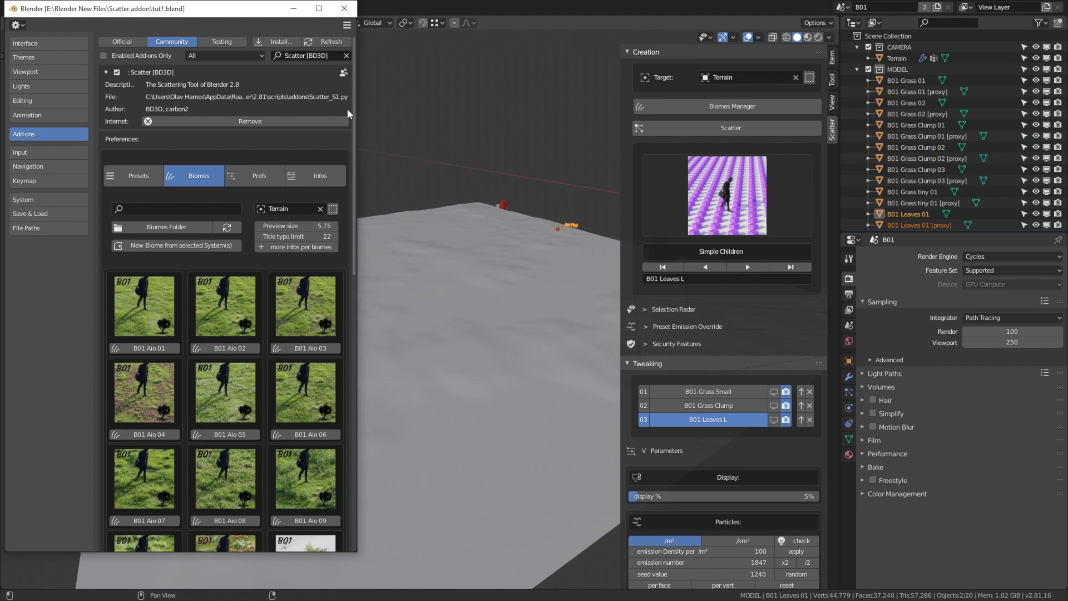
pyautogui.click(345, 8)
pyautogui.moveTo(774, 391); pyautogui.dragTo(774, 419)
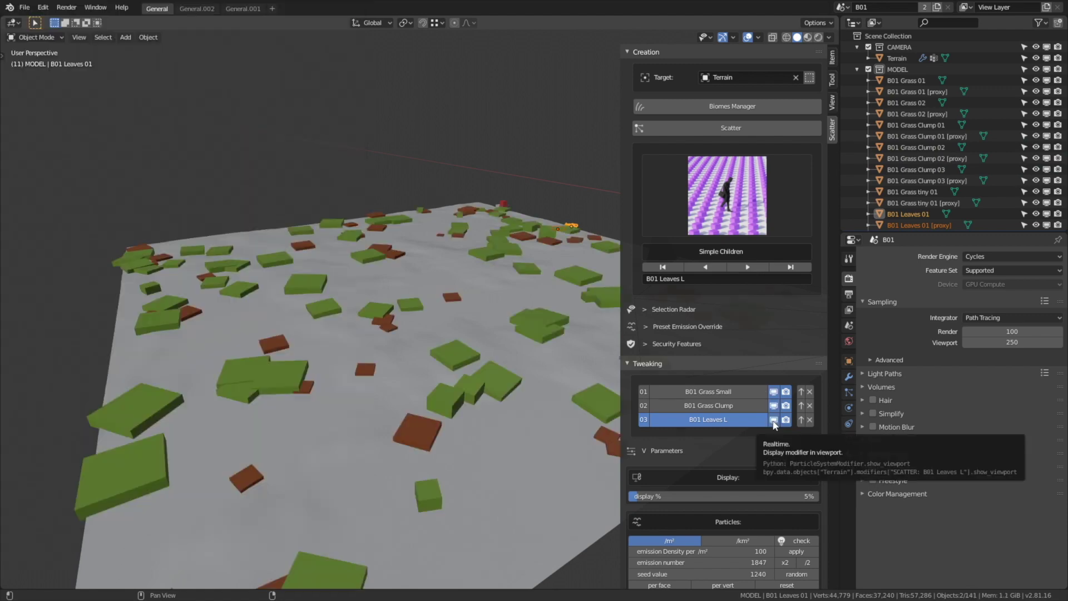
# Preview the scattered terrain in rendered shading, then return to solid shading
pyautogui.click(819, 38)
pyautogui.moveTo(523, 338); pyautogui.dragTo(491, 398, button='middle')
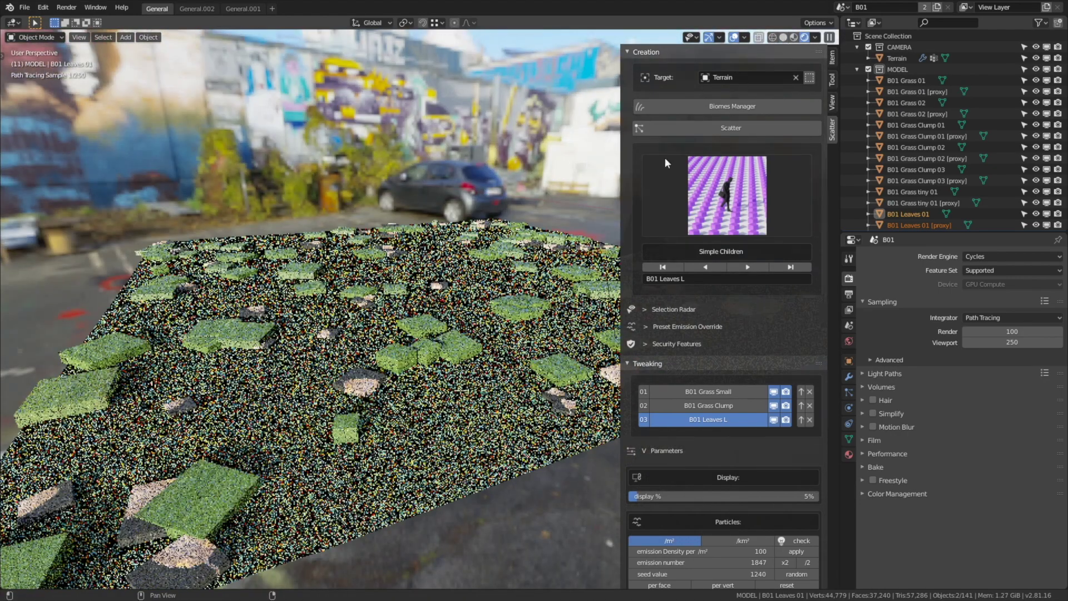
pyautogui.click(783, 38)
pyautogui.moveTo(556, 258); pyautogui.dragTo(565, 259, button='middle')
# Set the render device to CPU and switch the viewport back to rendered shading
pyautogui.click(1011, 284)
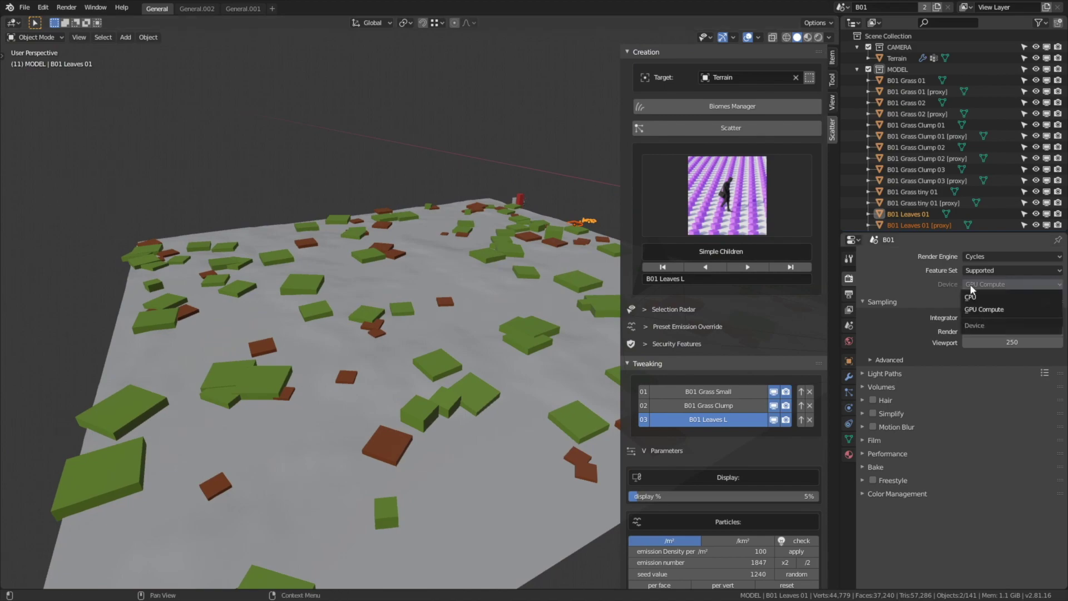
pyautogui.click(994, 304)
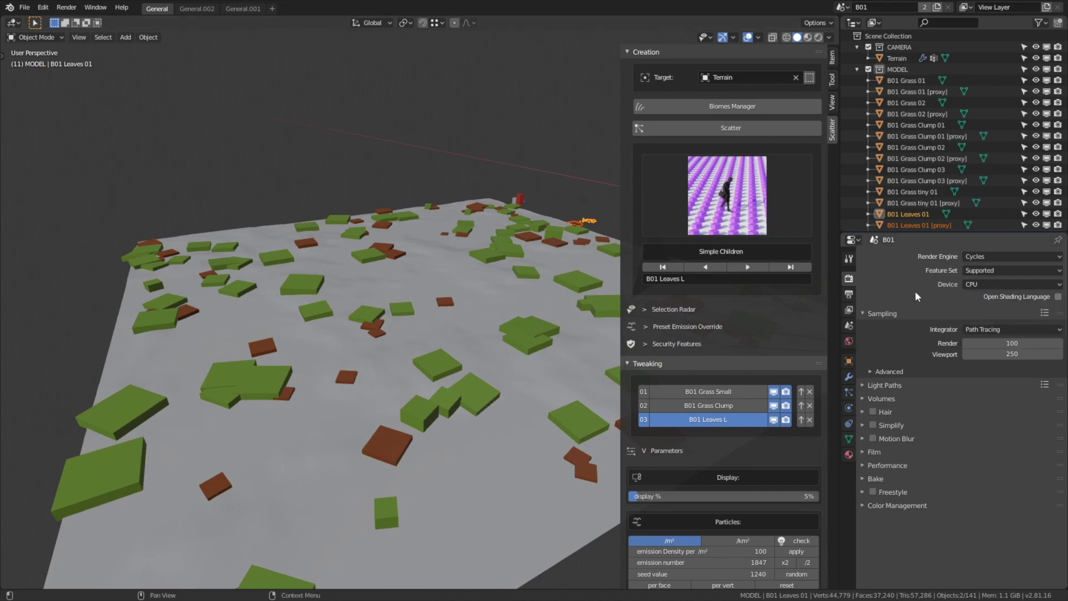
pyautogui.click(818, 38)
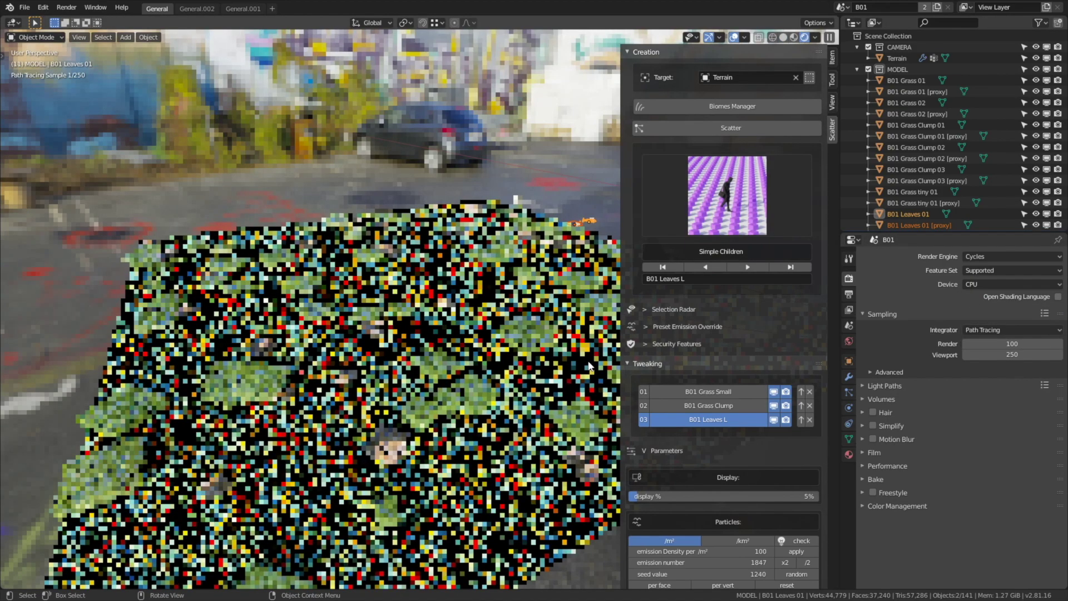
# Turn off proxies for B01 Leaves L, B01 Grass Clump and B01 Grass Small to show real models
pyautogui.scroll(-6, 700, 435)
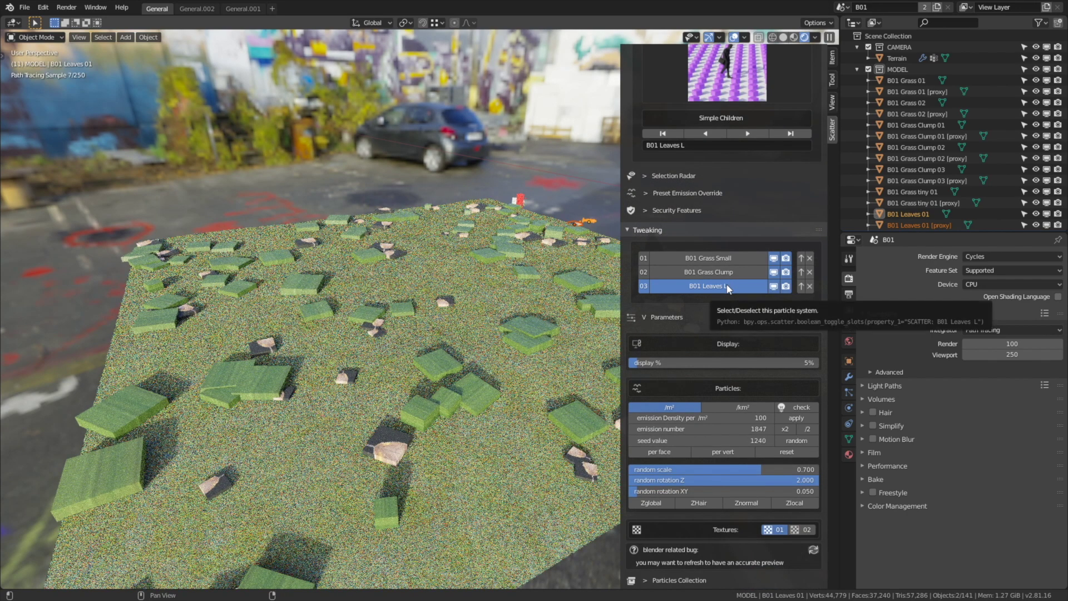
pyautogui.scroll(-6, 724, 286)
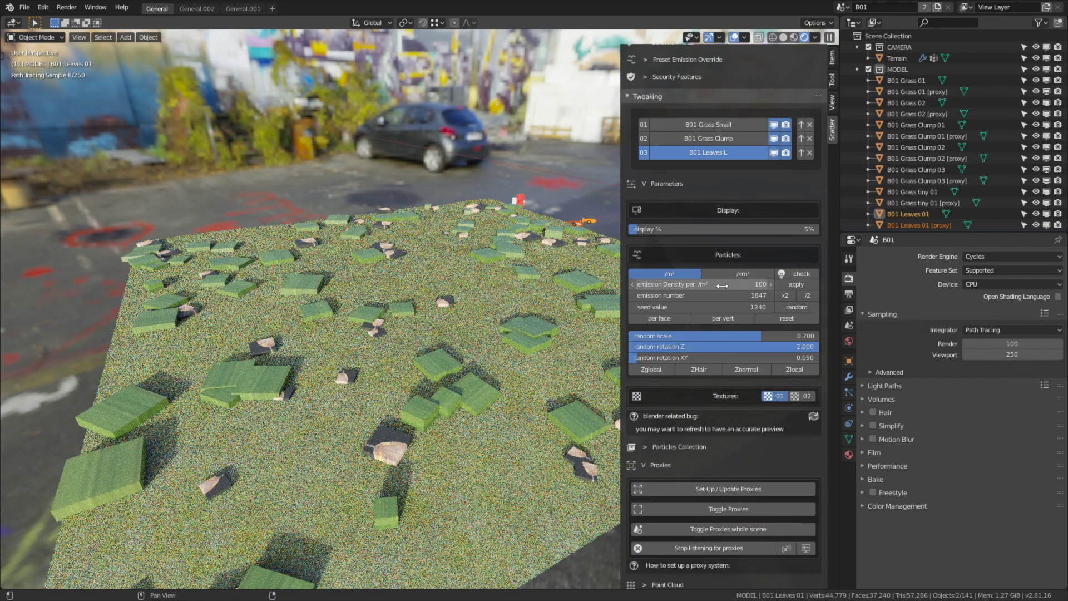
pyautogui.click(721, 510)
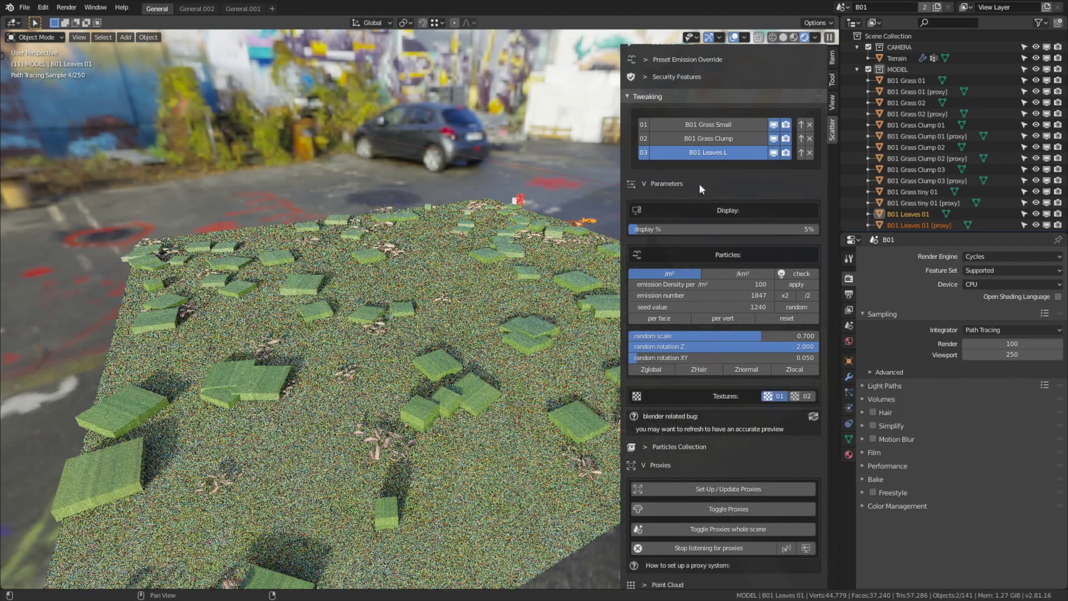
pyautogui.click(714, 139)
pyautogui.click(713, 510)
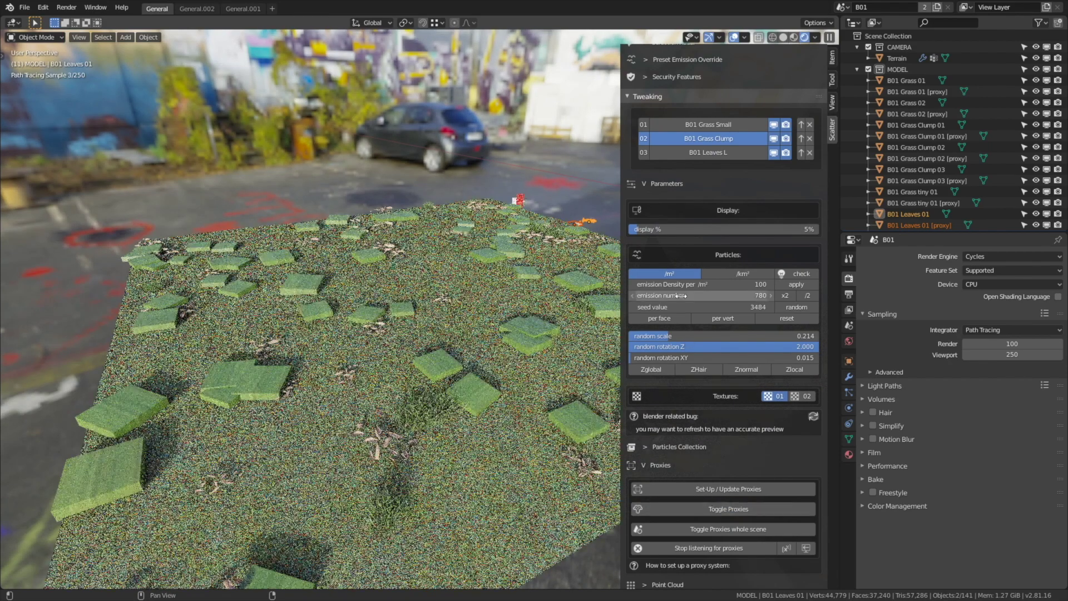
pyautogui.click(719, 126)
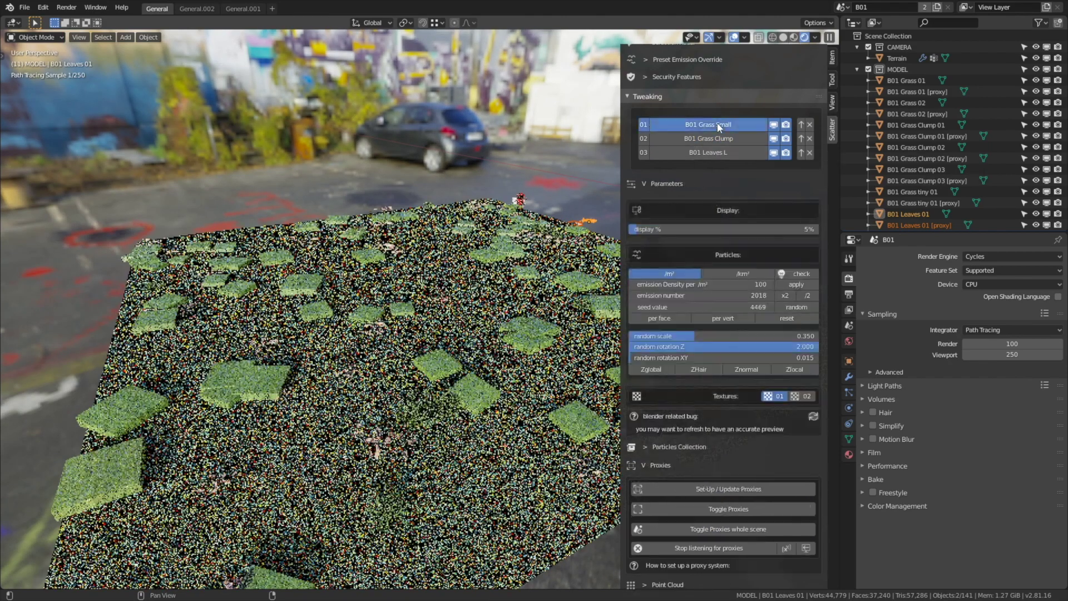
pyautogui.click(743, 510)
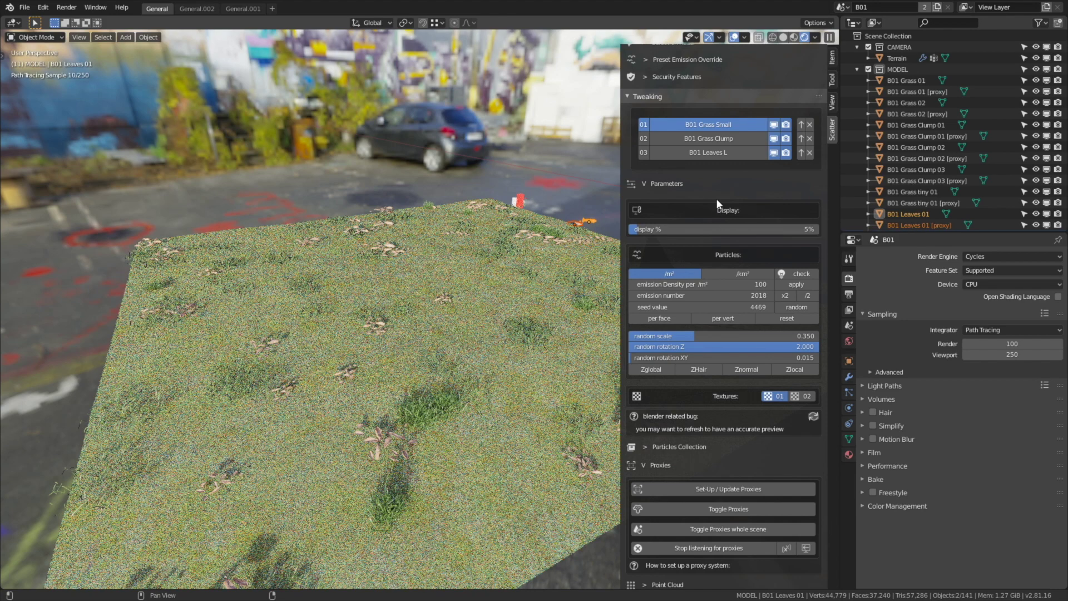
pyautogui.scroll(10, 716, 198)
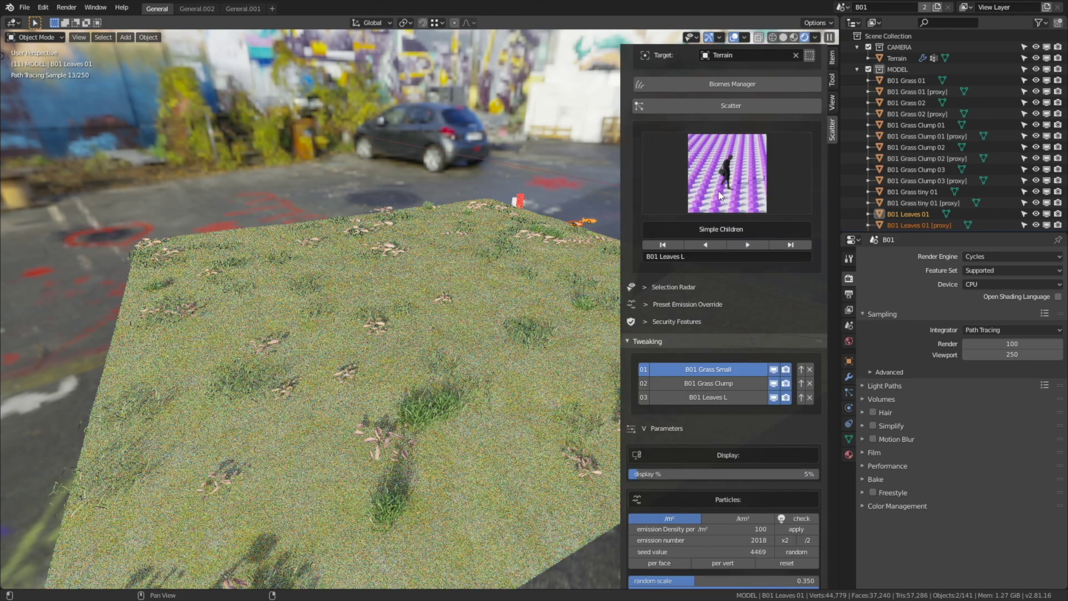
# Redistribute B01 Grass Small with the Cluster Grass M preset
pyautogui.click(725, 182)
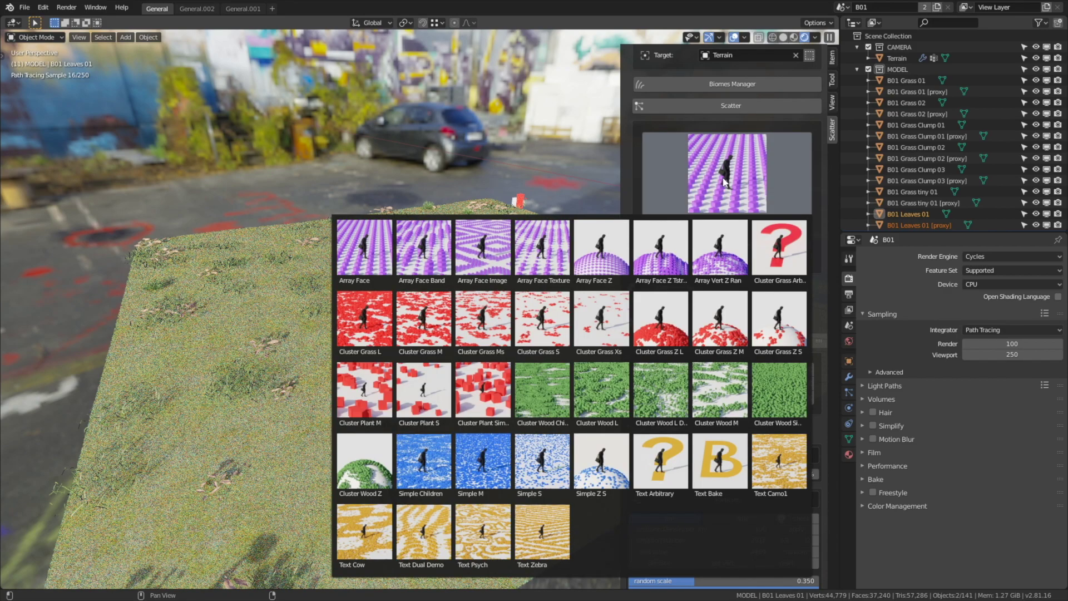
pyautogui.click(421, 326)
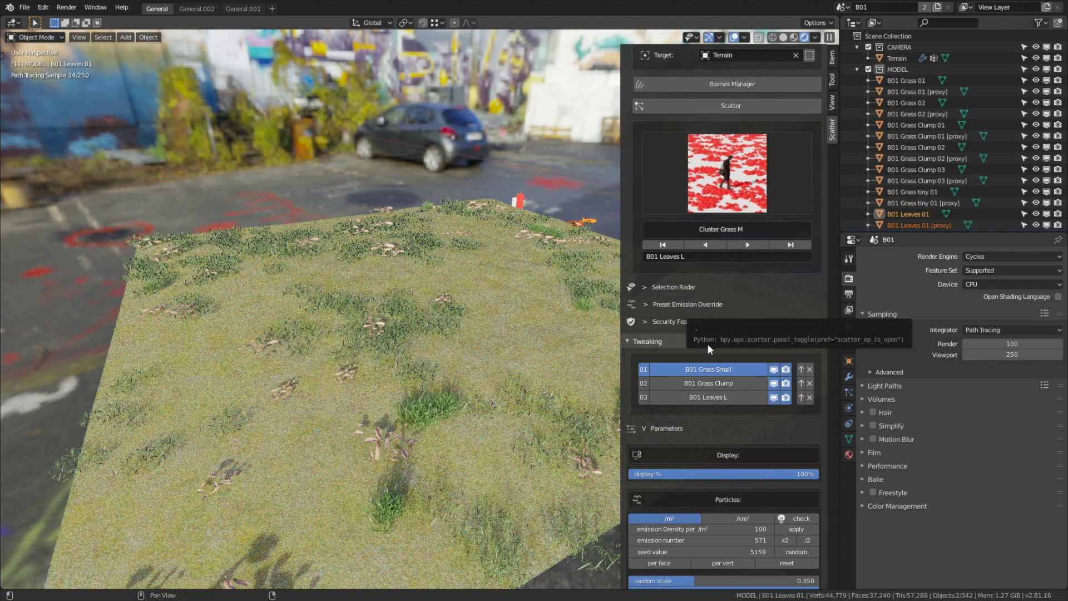
pyautogui.scroll(-5, 710, 384)
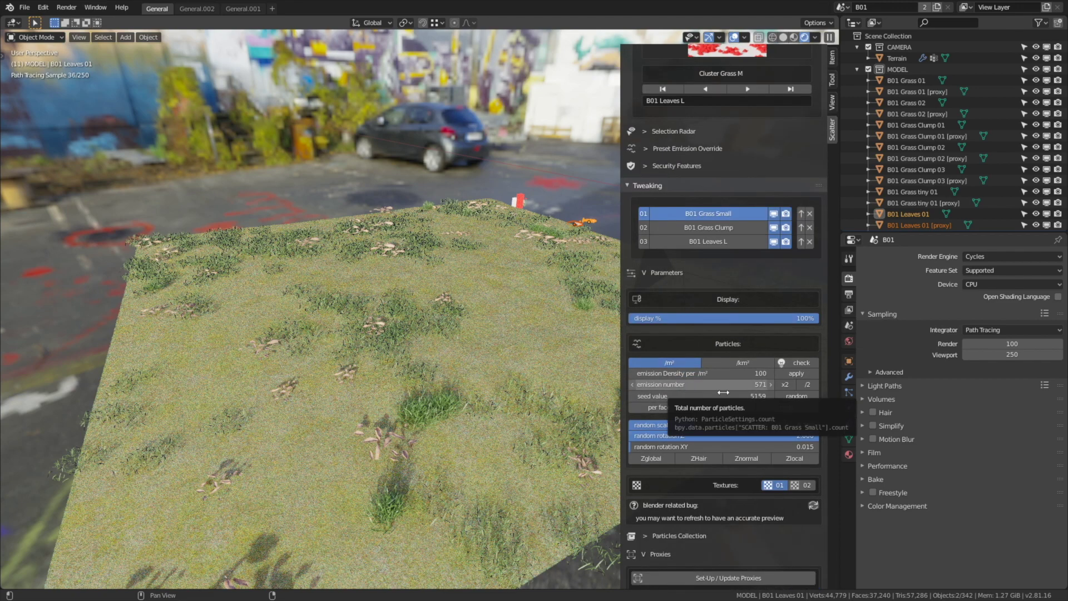
# Double the emission number four times to 9136 and return to solid shading
pyautogui.click(787, 386)
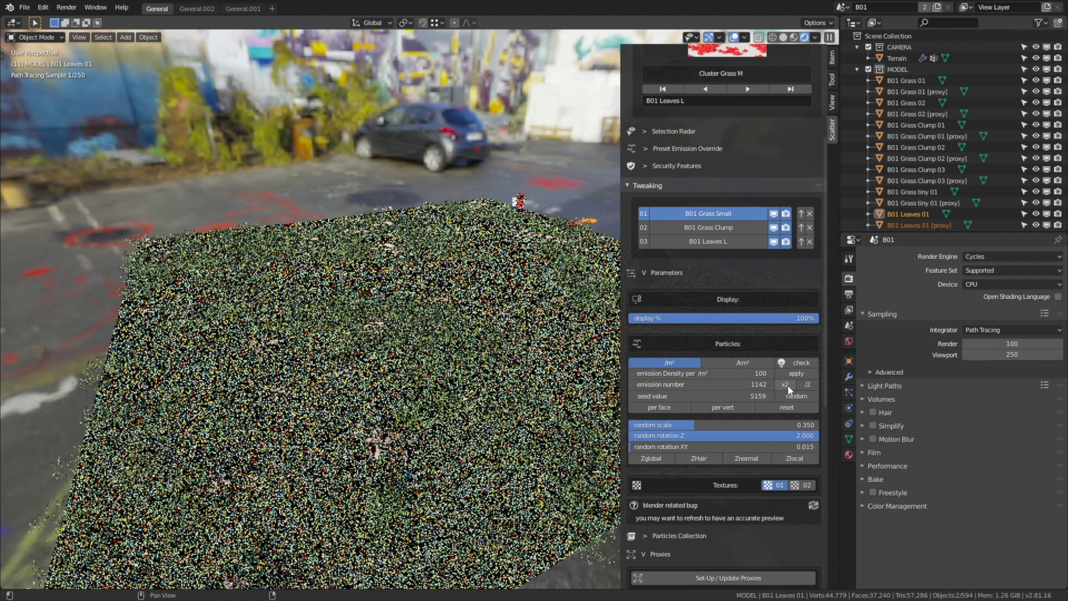
pyautogui.click(788, 387)
pyautogui.click(788, 386)
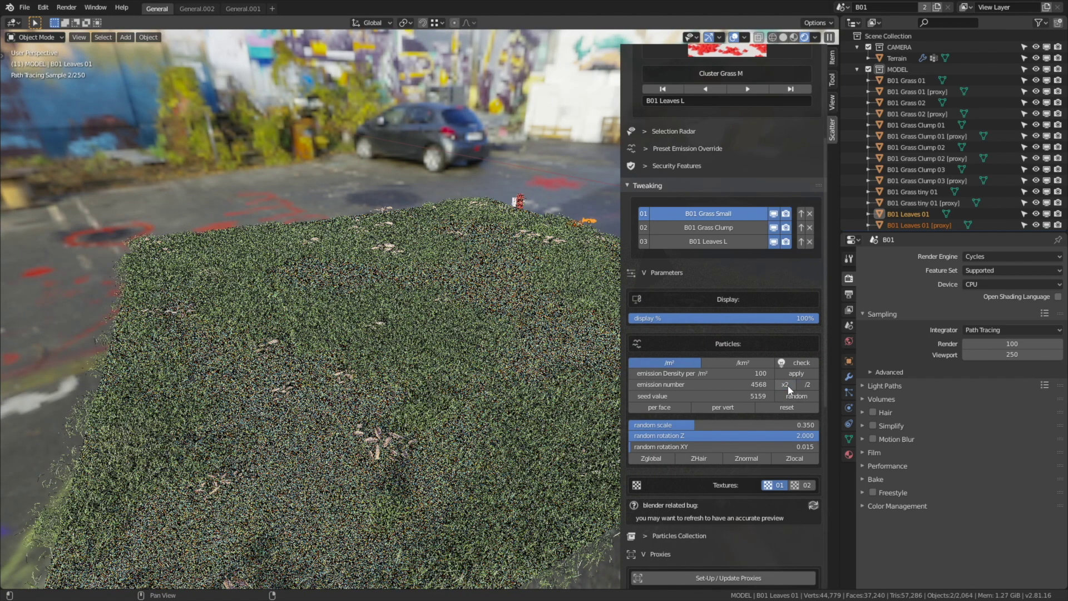
pyautogui.click(786, 385)
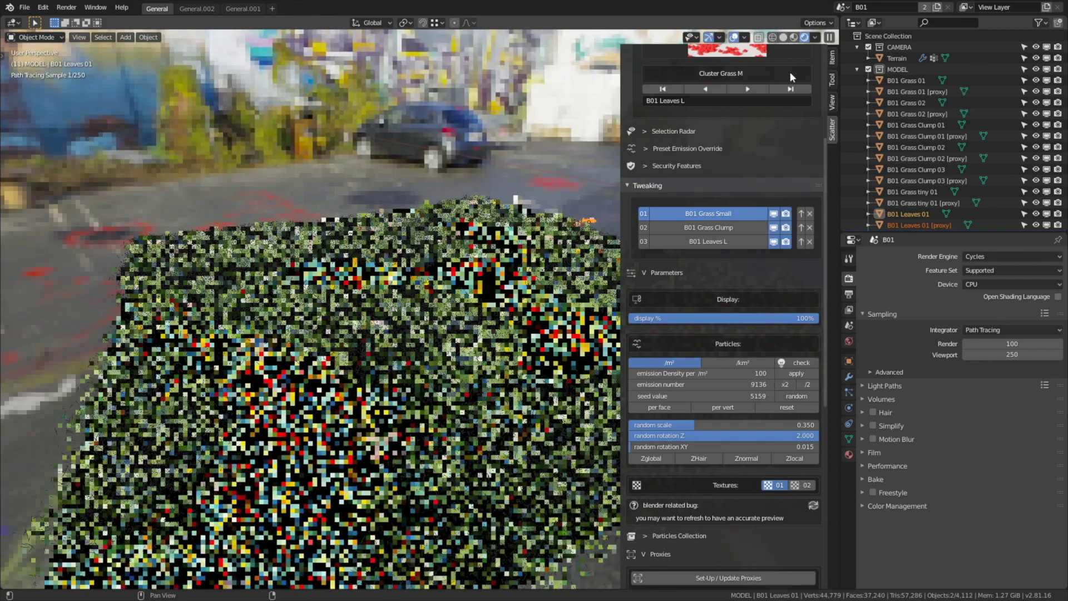
pyautogui.click(785, 38)
pyautogui.scroll(4, 446, 293)
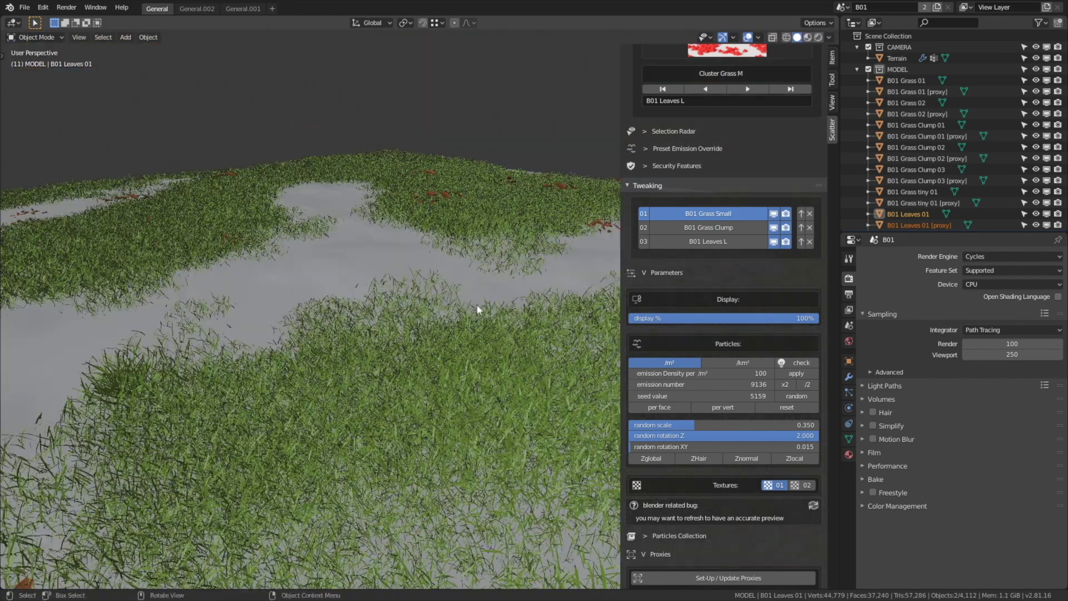
# Double the Grass Small emission number three more times to 73088
pyautogui.click(785, 384)
pyautogui.click(784, 385)
pyautogui.click(785, 384)
pyautogui.scroll(-5, 484, 375)
pyautogui.moveTo(492, 376); pyautogui.dragTo(558, 384, button='middle')
# Lower the display percentage to 17%, then restore it to 100%
pyautogui.moveTo(740, 319); pyautogui.dragTo(694, 318)
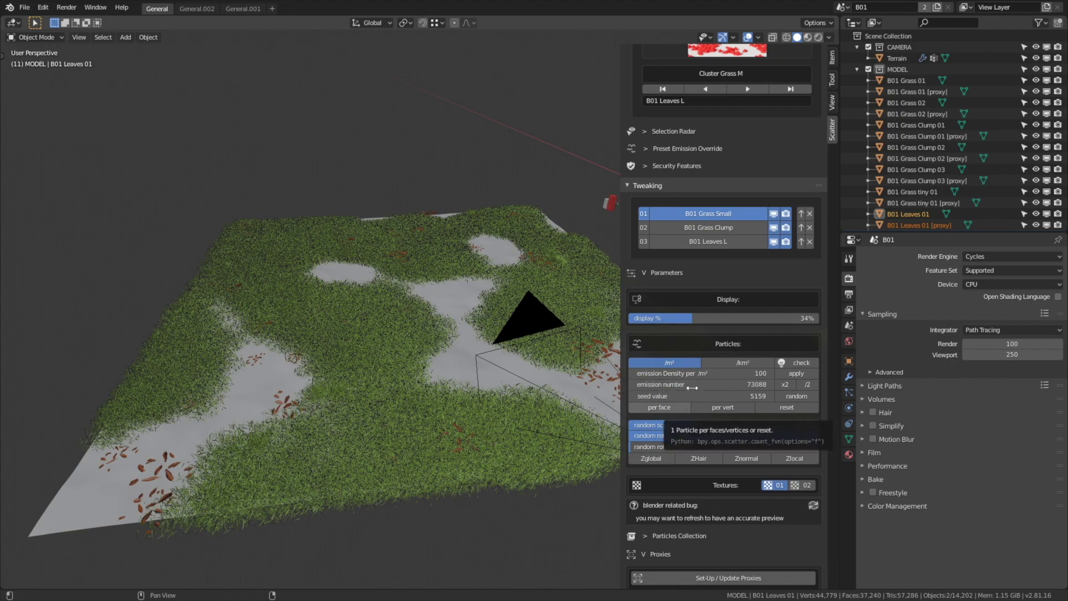
pyautogui.scroll(3, 466, 332)
pyautogui.moveTo(465, 332); pyautogui.dragTo(423, 360, button='middle')
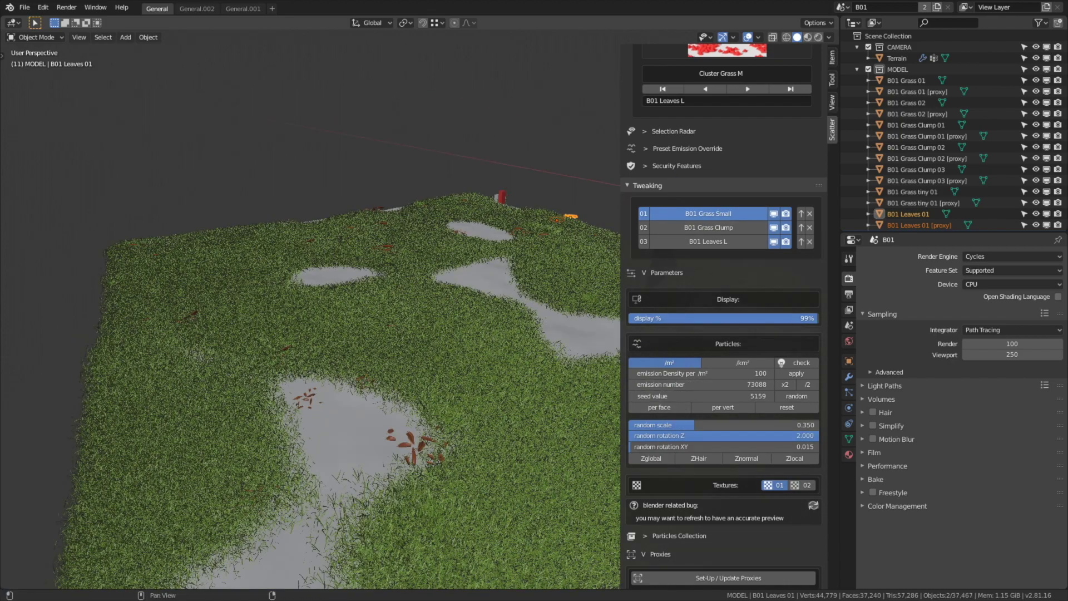
pyautogui.moveTo(437, 353); pyautogui.dragTo(501, 272, button='middle')
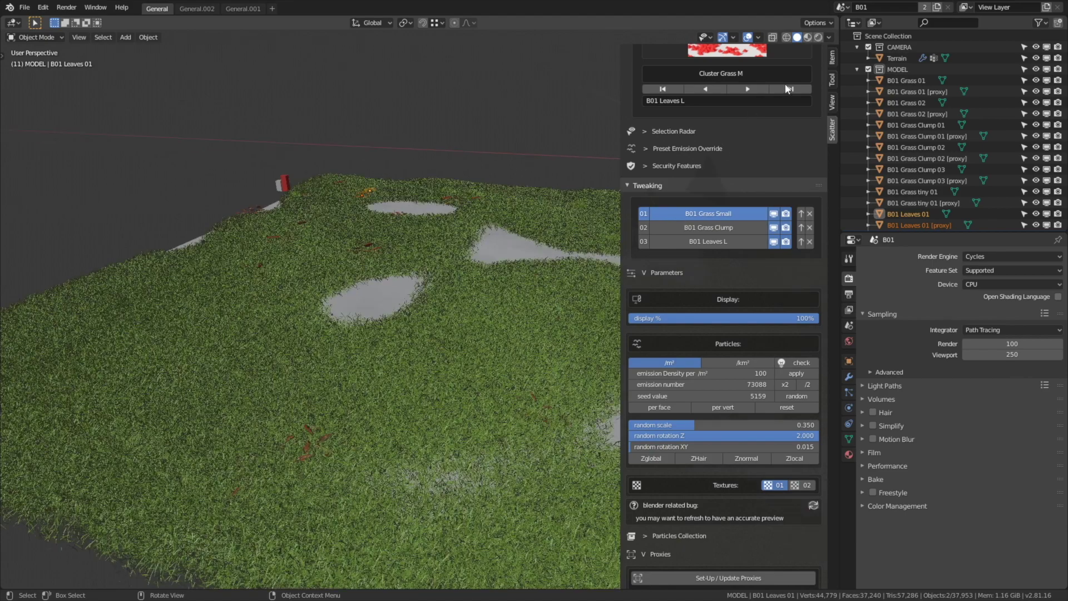
# Preview the dense grass in rendered shading, then inspect it in solid shading
pyautogui.click(819, 36)
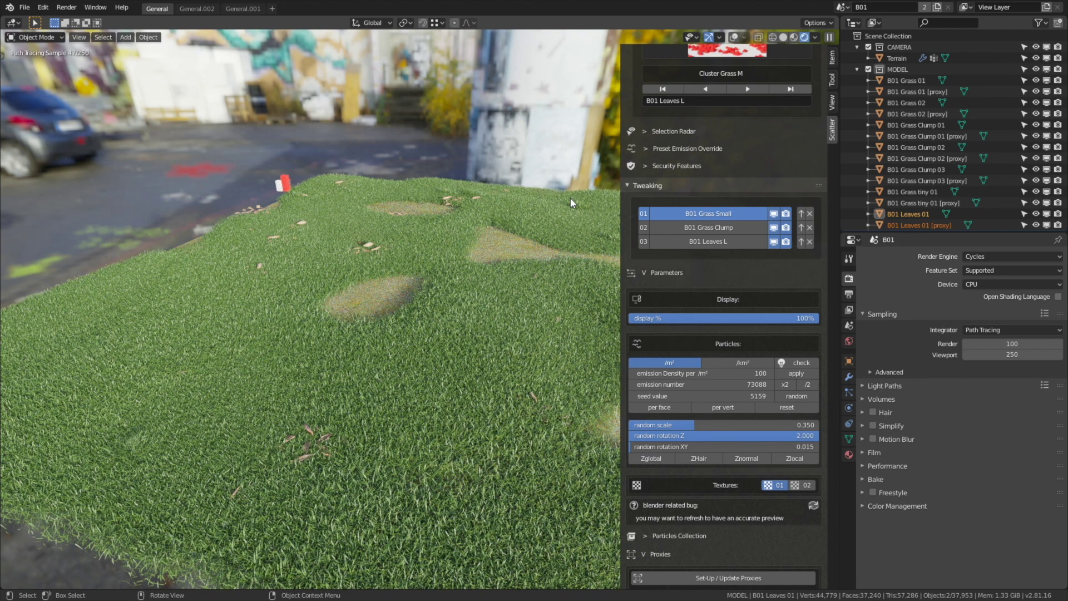
pyautogui.click(784, 37)
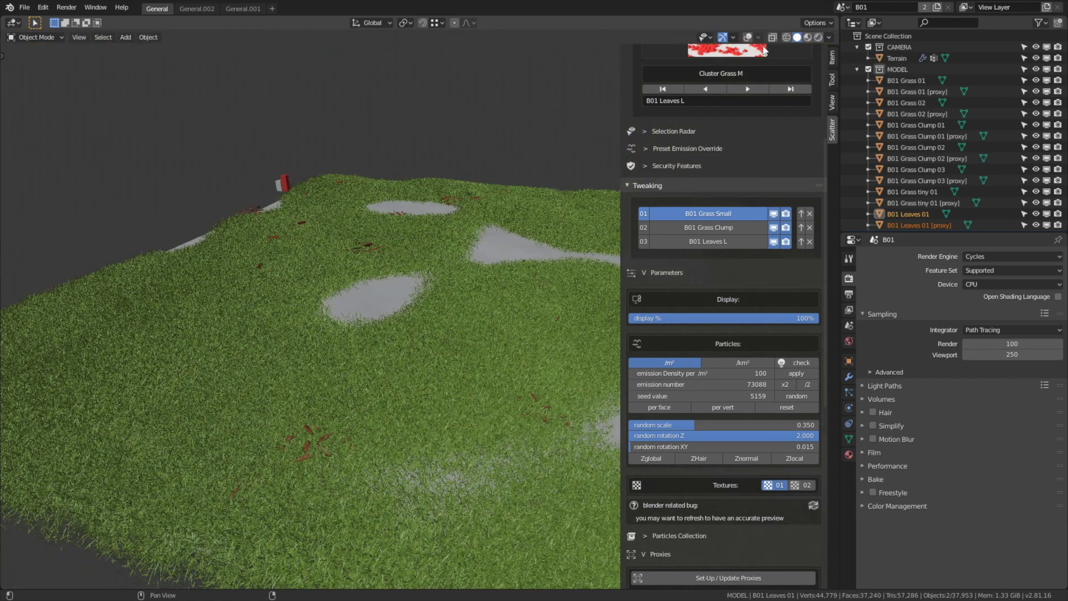
pyautogui.moveTo(422, 231); pyautogui.dragTo(449, 225, button='middle')
pyautogui.scroll(5, 723, 179)
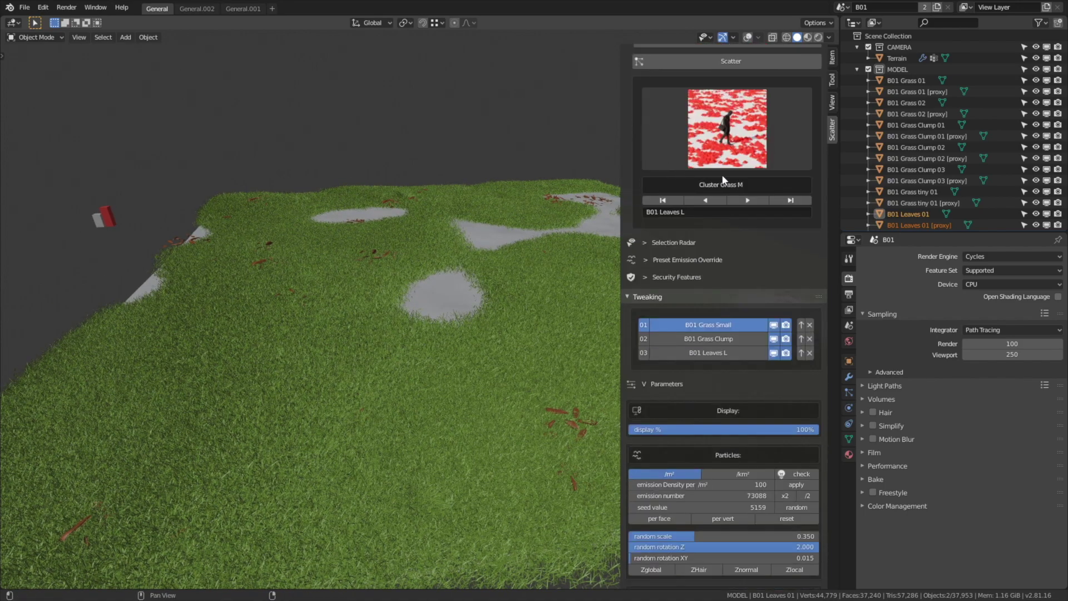
# Regenerate B01 Grass Small with the Text Zebra distribution preset
pyautogui.scroll(2, 724, 179)
pyautogui.click(725, 181)
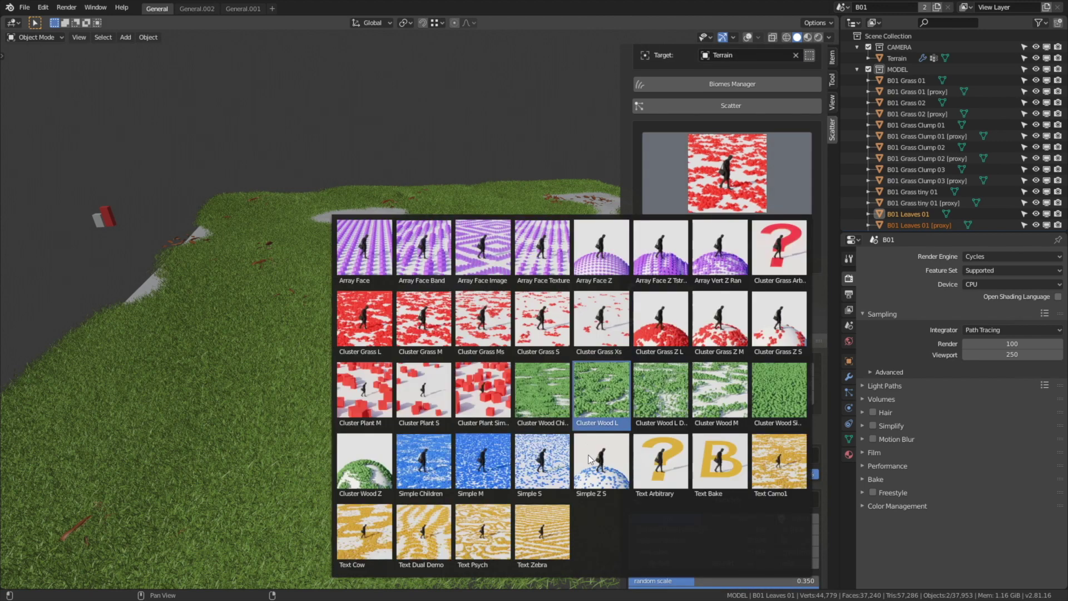
pyautogui.click(554, 548)
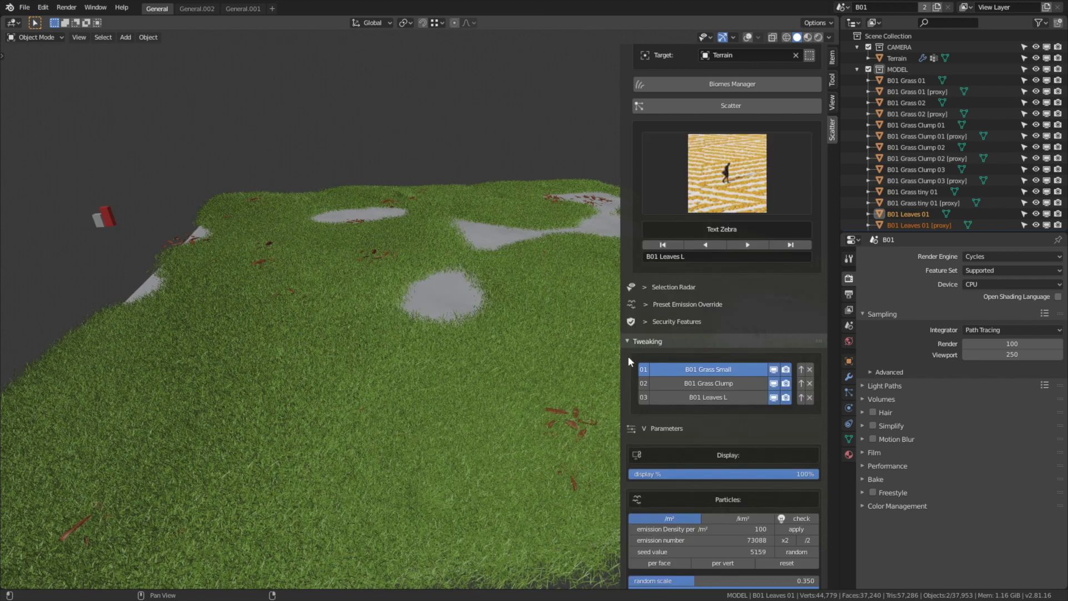
pyautogui.click(802, 370)
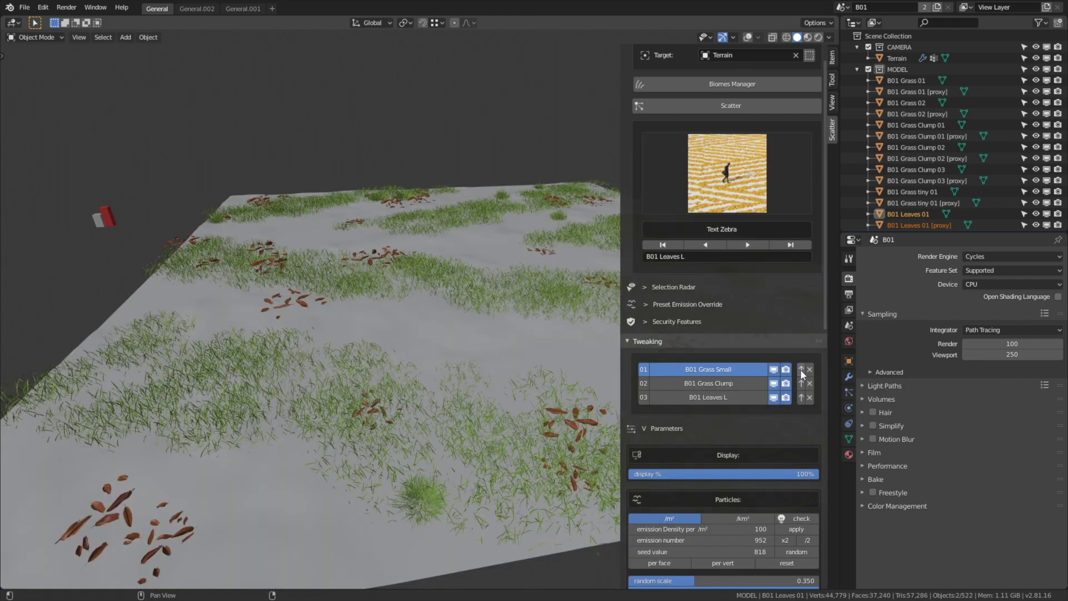
# Double the grass particle count to 7616 and orbit to view the striped bands
pyautogui.scroll(-6, 696, 387)
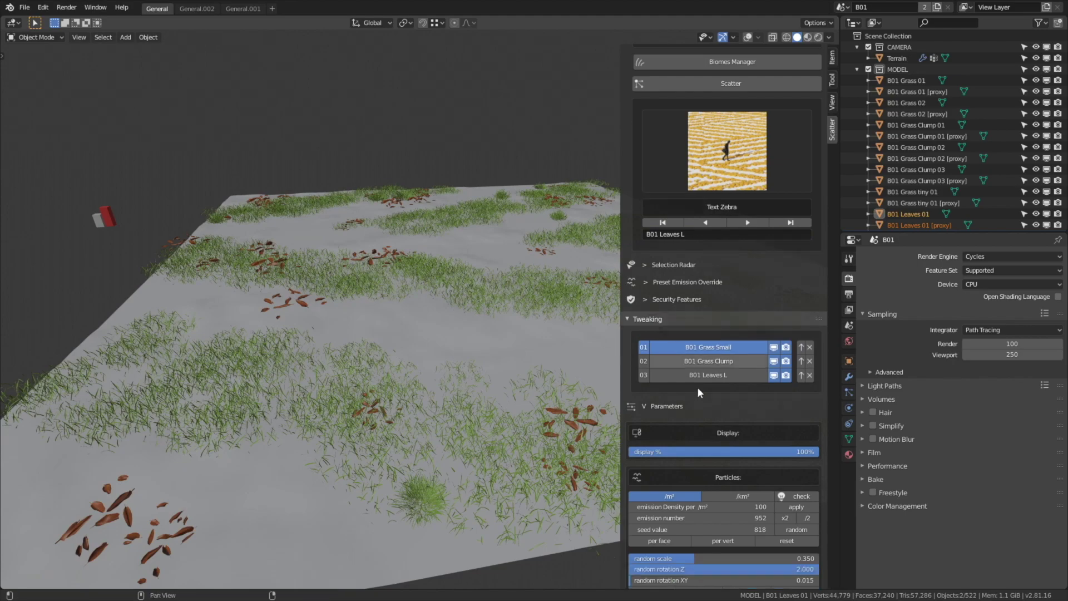
pyautogui.click(785, 407)
pyautogui.click(786, 407)
pyautogui.click(785, 406)
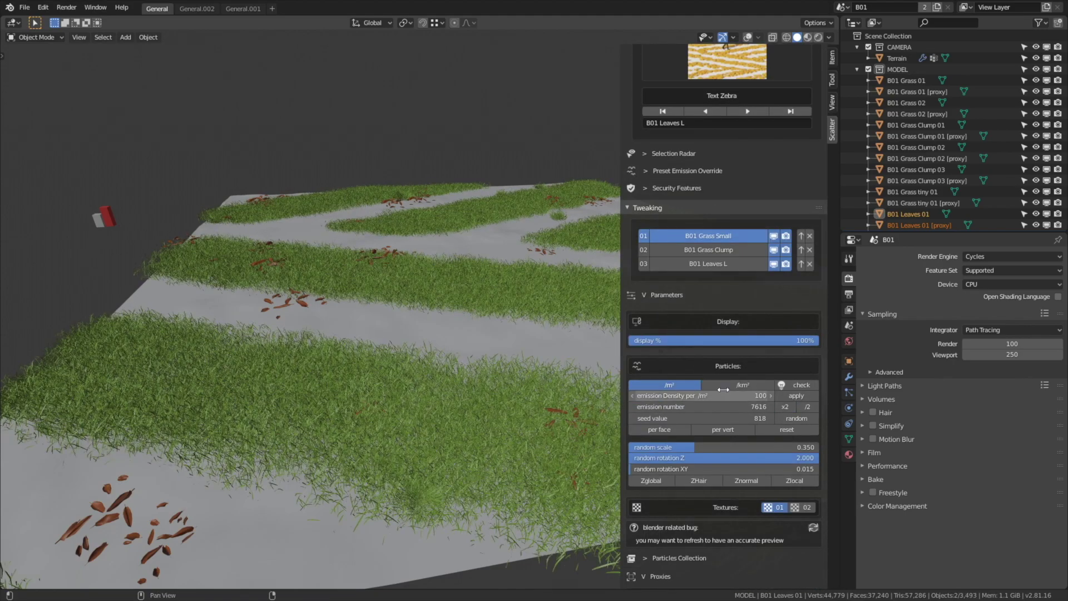
pyautogui.moveTo(322, 334); pyautogui.dragTo(387, 323, button='middle')
pyautogui.scroll(-6, 469, 315)
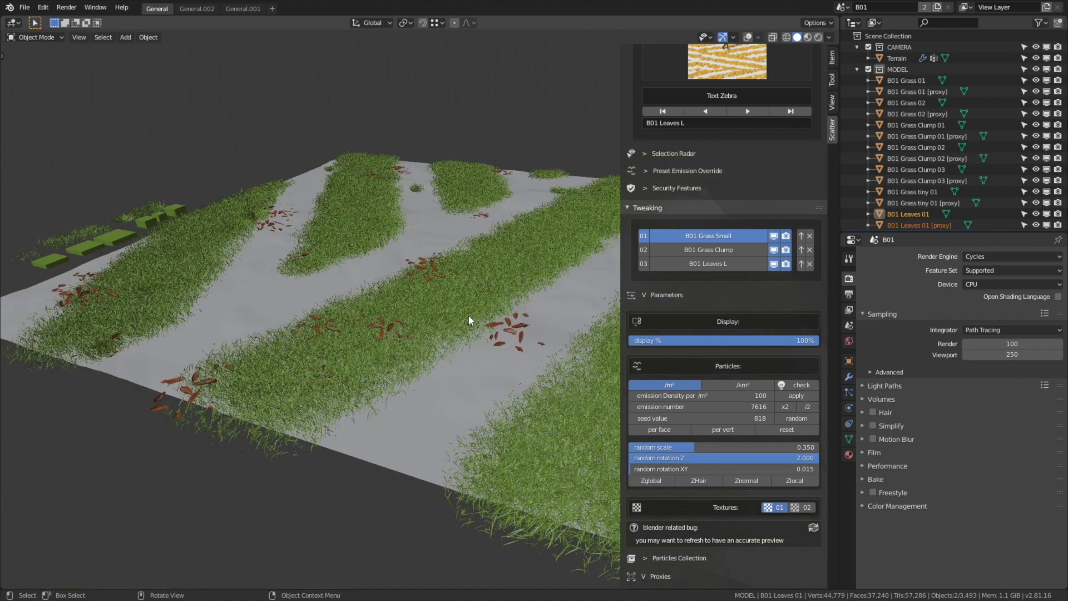
pyautogui.moveTo(469, 316); pyautogui.dragTo(307, 303, button='middle')
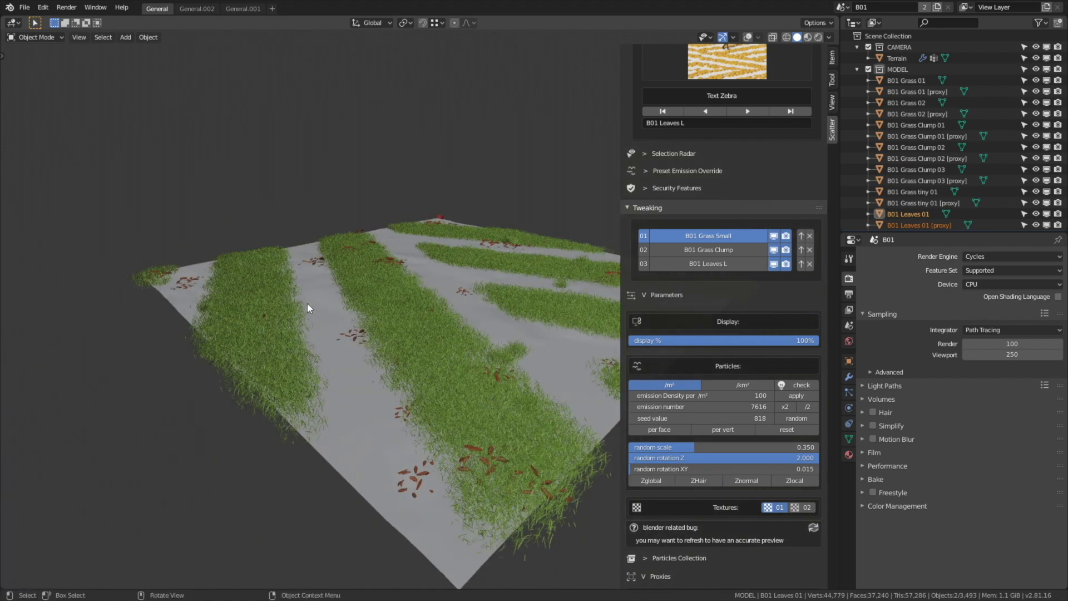
pyautogui.scroll(7, 724, 251)
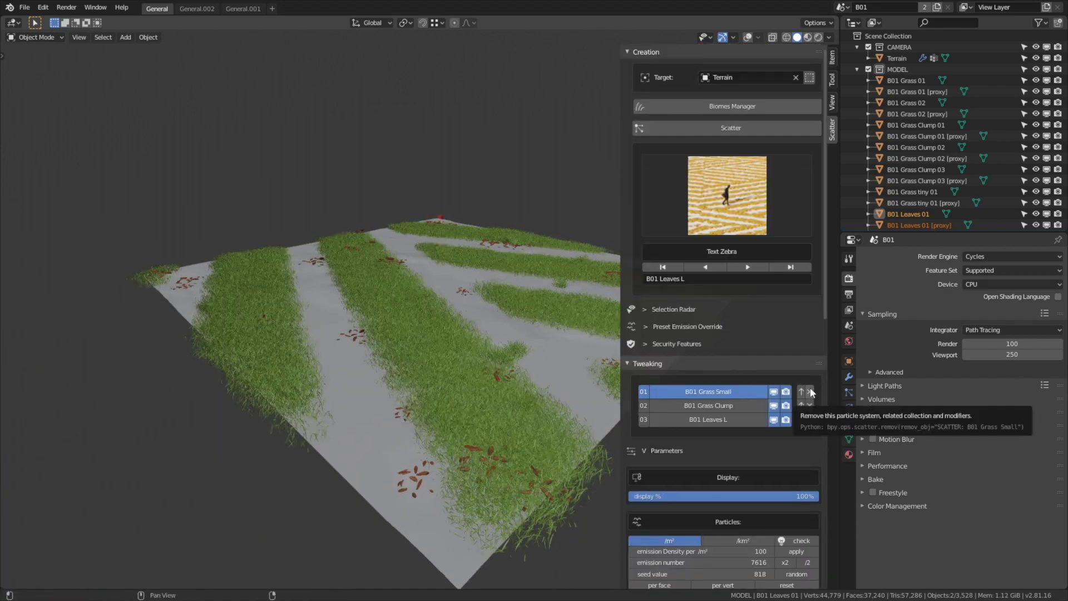
# Remove the old grass and leaf systems and scatter the B01 Aio 01 biome
pyautogui.click(809, 392)
pyautogui.click(810, 392)
pyautogui.click(810, 391)
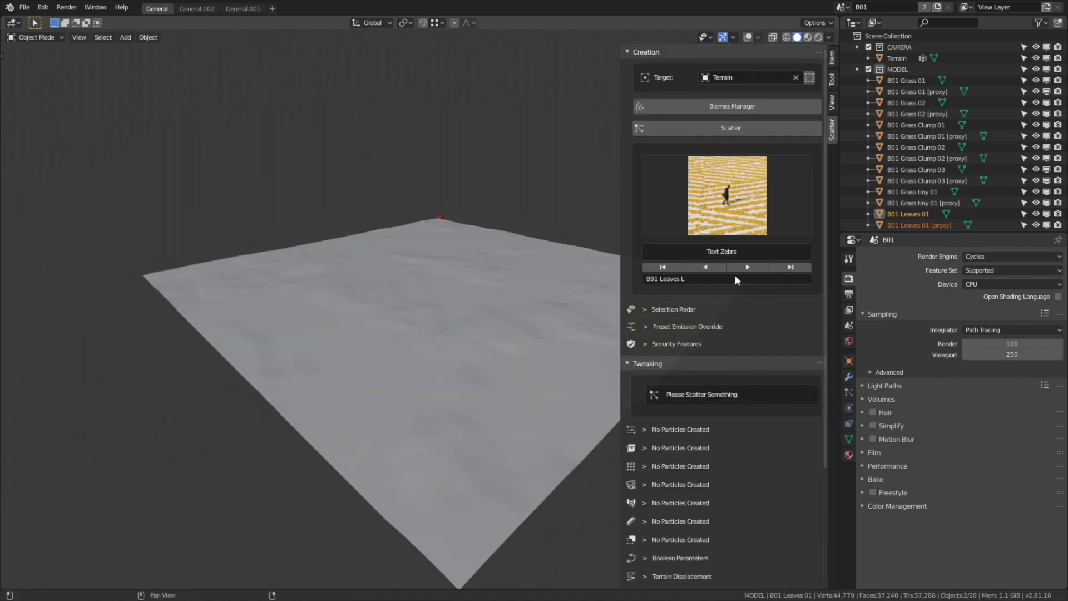
pyautogui.click(736, 105)
pyautogui.click(155, 347)
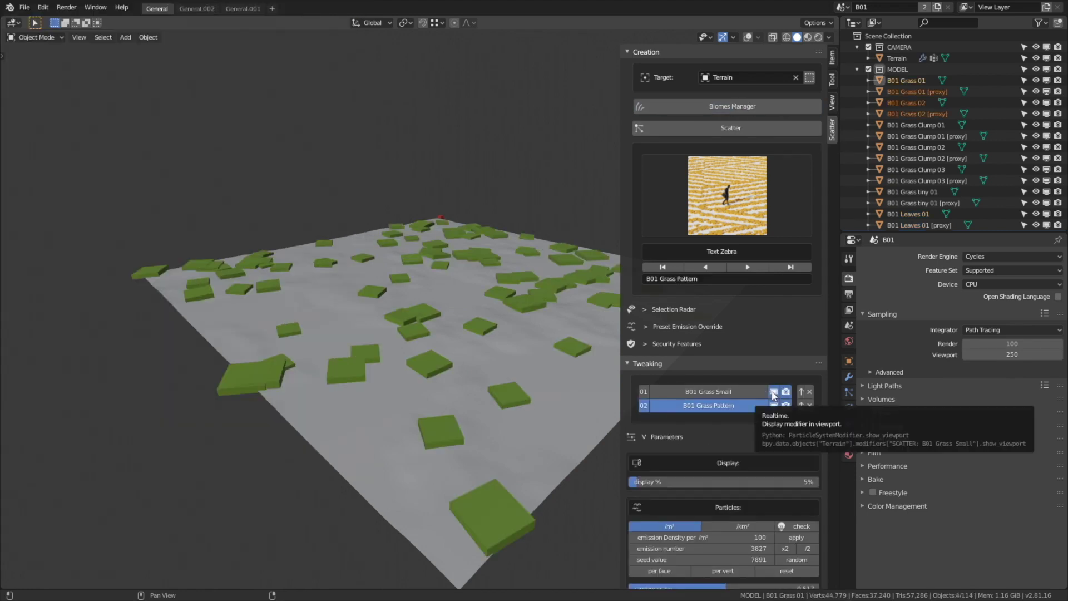
# Show B01 Grass Pattern and B01 Grass Small as real grass instead of proxies
pyautogui.scroll(-8, 753, 410)
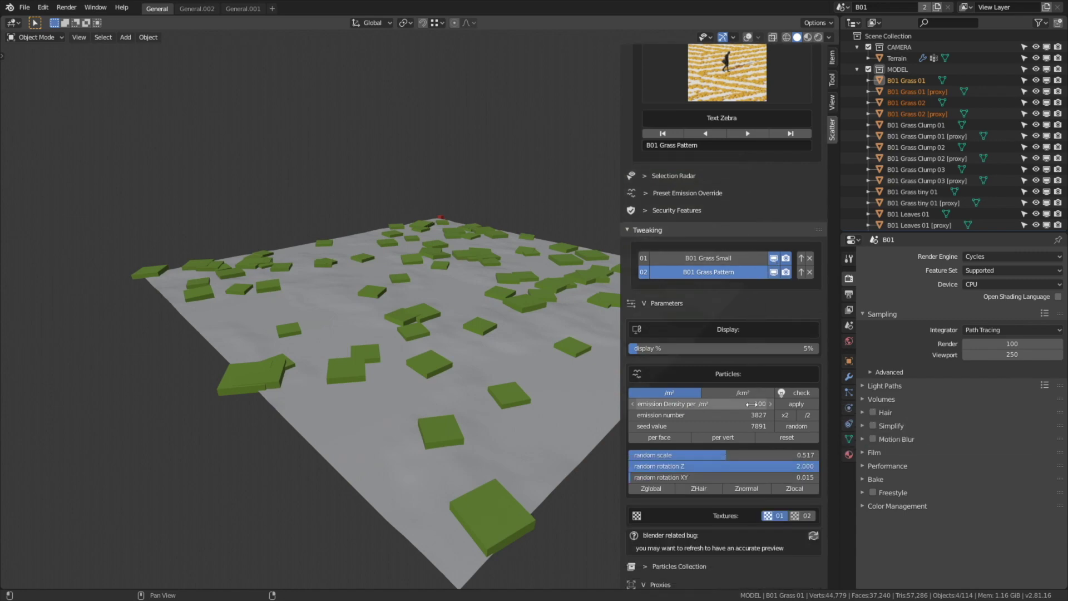
pyautogui.click(740, 472)
pyautogui.scroll(4, 724, 334)
pyautogui.click(708, 236)
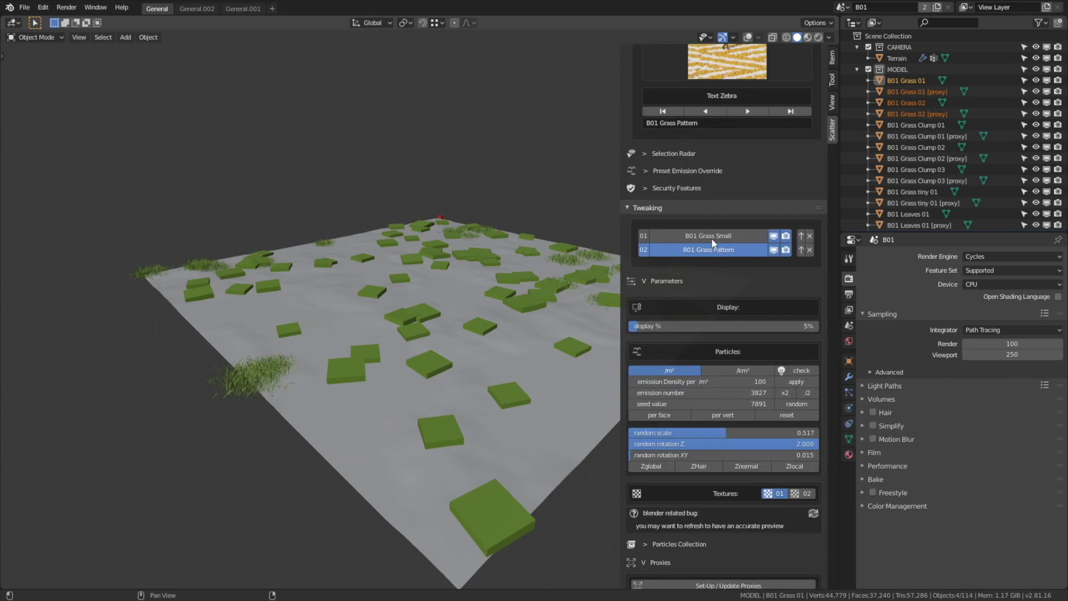
pyautogui.scroll(-6, 722, 282)
pyautogui.click(718, 430)
pyautogui.scroll(5, 706, 373)
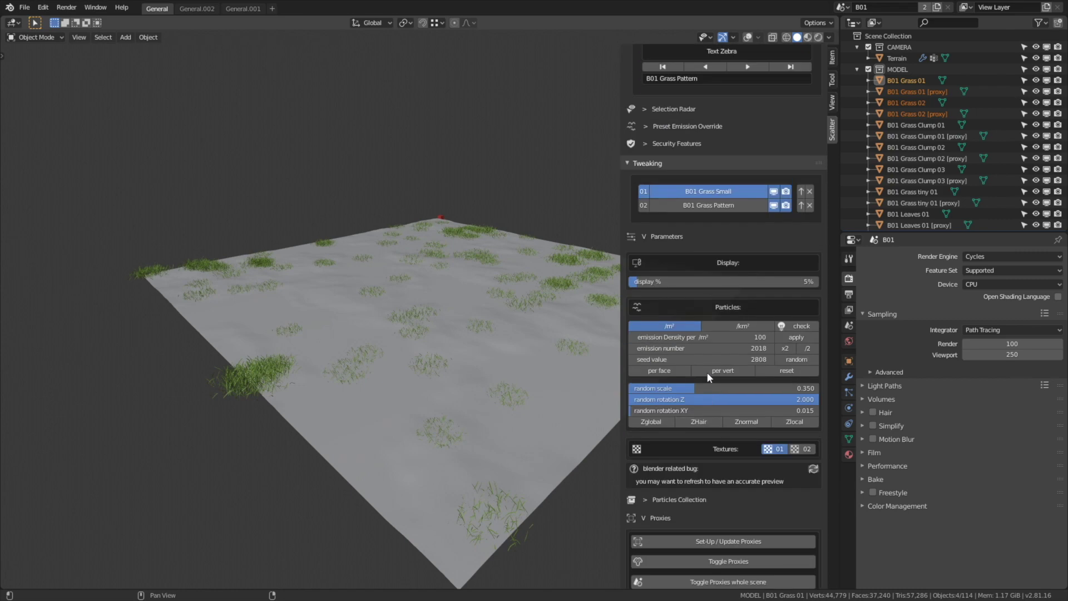
# Batch-select both grass systems and double their particle counts three times
pyautogui.keyDown('shift'); pyautogui.click(708, 227); pyautogui.keyUp('shift')
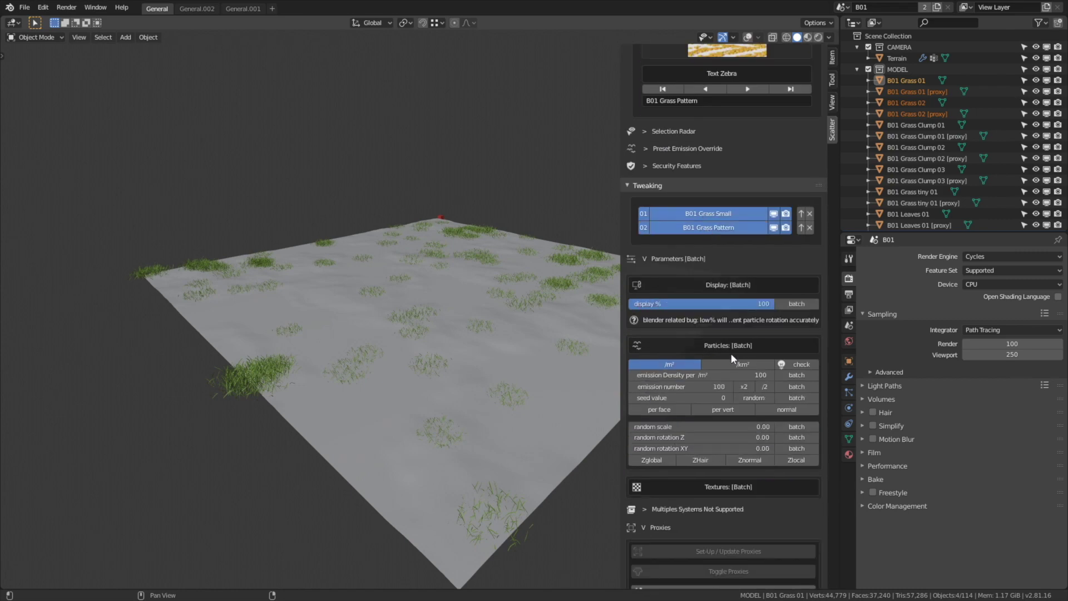
pyautogui.click(744, 388)
pyautogui.click(743, 388)
pyautogui.click(742, 387)
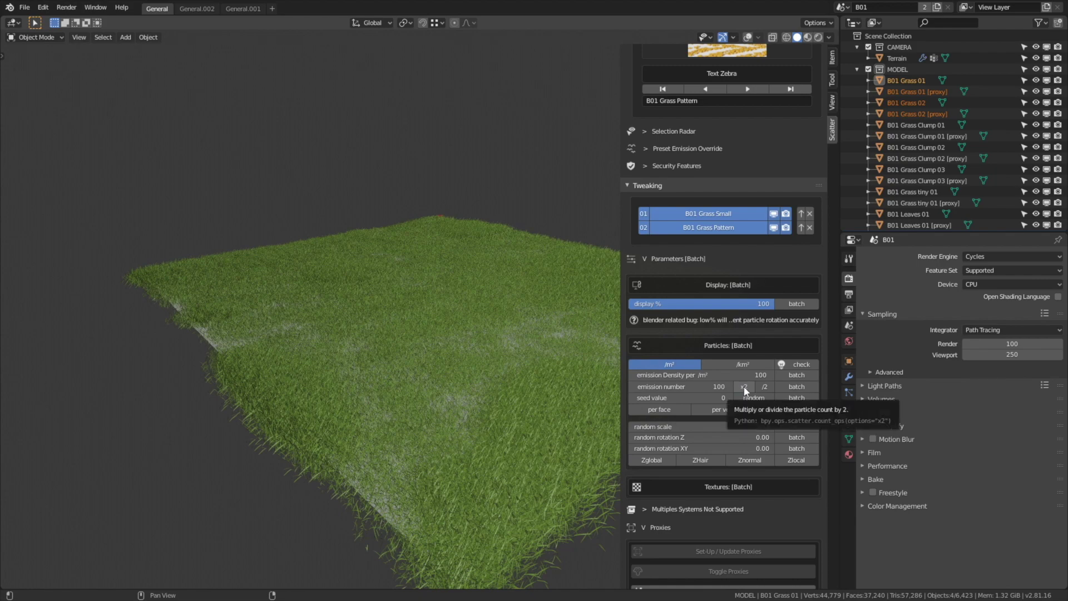
# Deselect the grass systems and preview the denser grass plane in rendered shading
pyautogui.click(729, 215)
pyautogui.moveTo(562, 253); pyautogui.dragTo(523, 262, button='middle')
pyautogui.click(818, 38)
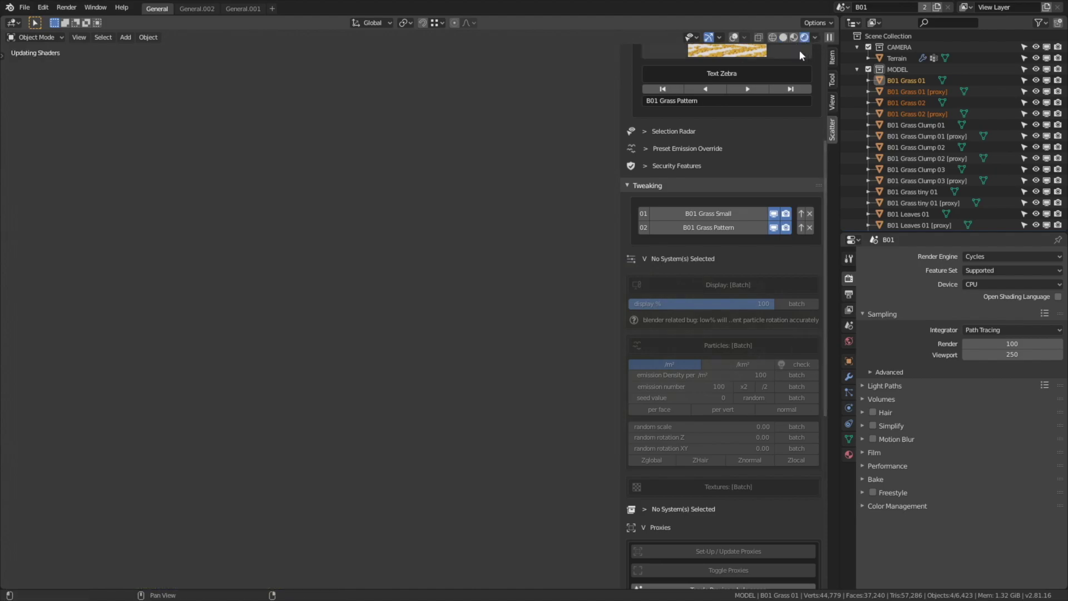
pyautogui.moveTo(522, 295)
pyautogui.mouseDown(button='middle')
pyautogui.moveTo(503, 308)
pyautogui.moveTo(484, 289)
pyautogui.mouseUp(button='middle')
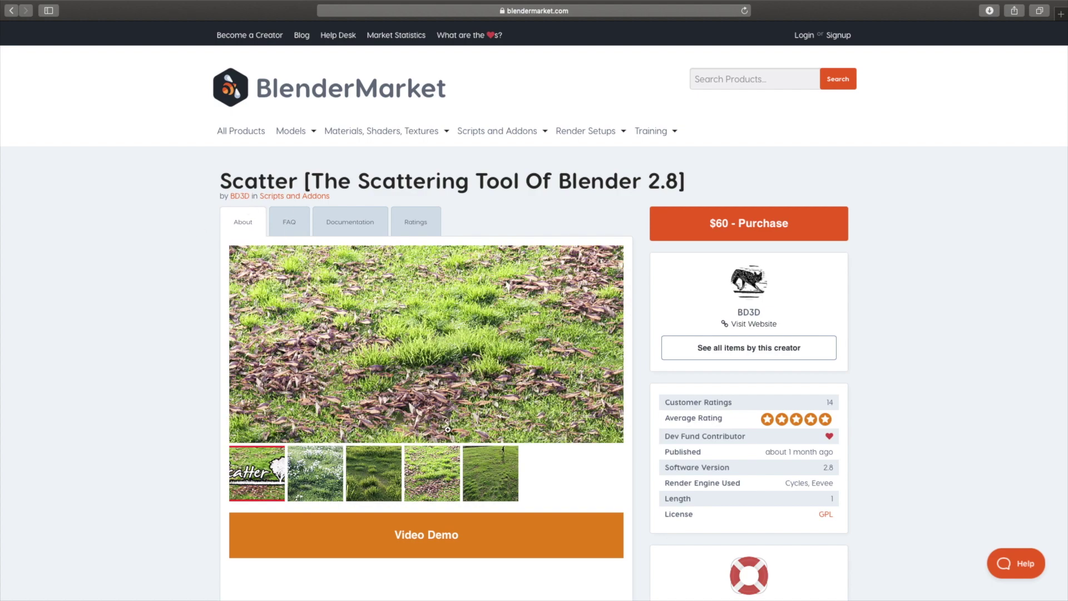
pyautogui.click(409, 232)
pyautogui.scroll(-8, 422, 407)
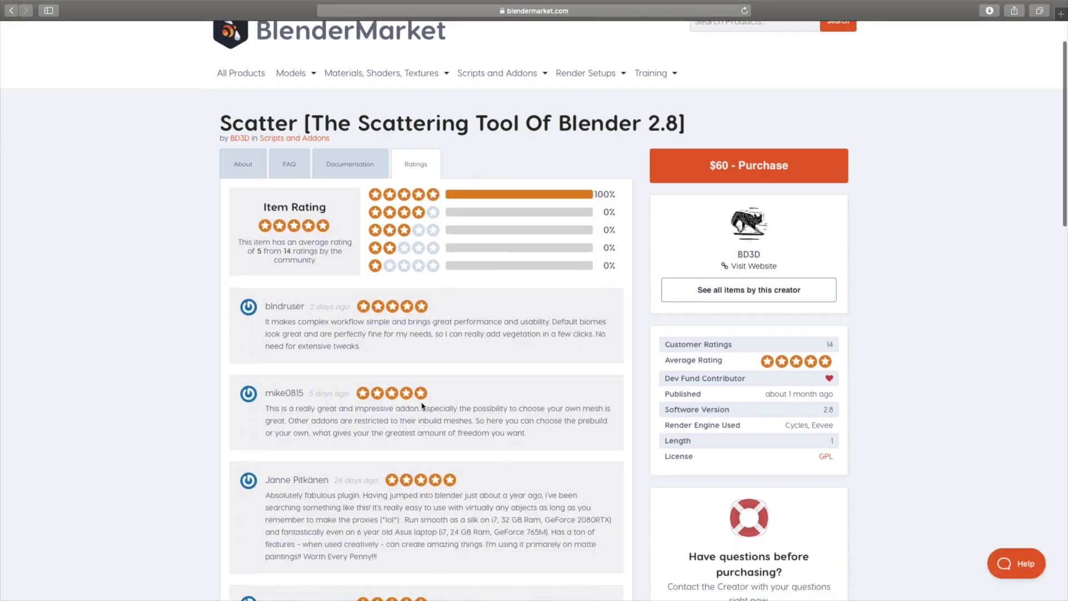
pyautogui.scroll(8, 422, 407)
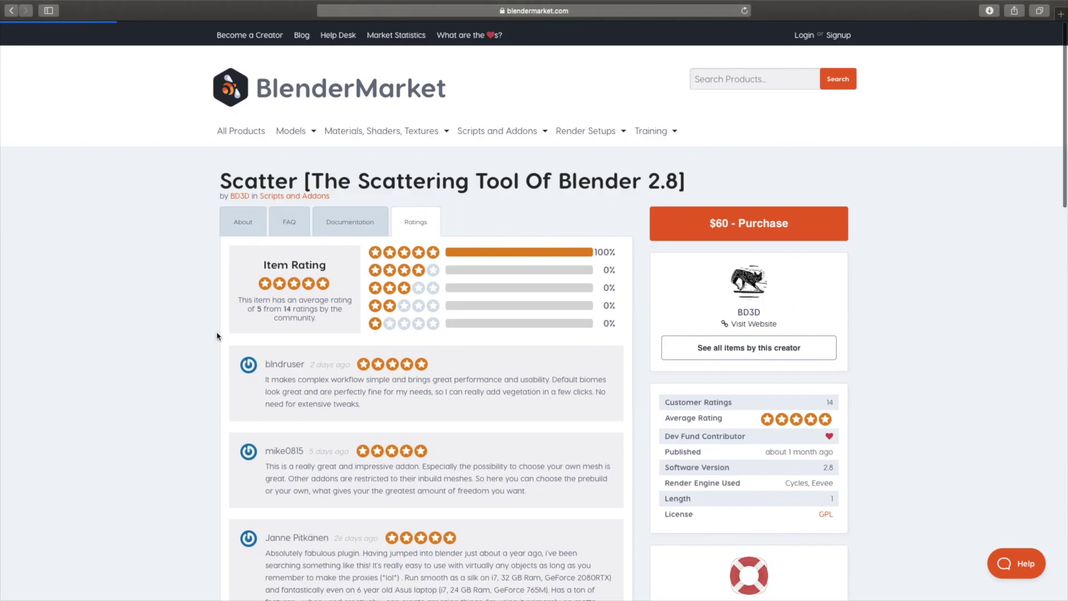
pyautogui.scroll(-20, 217, 336)
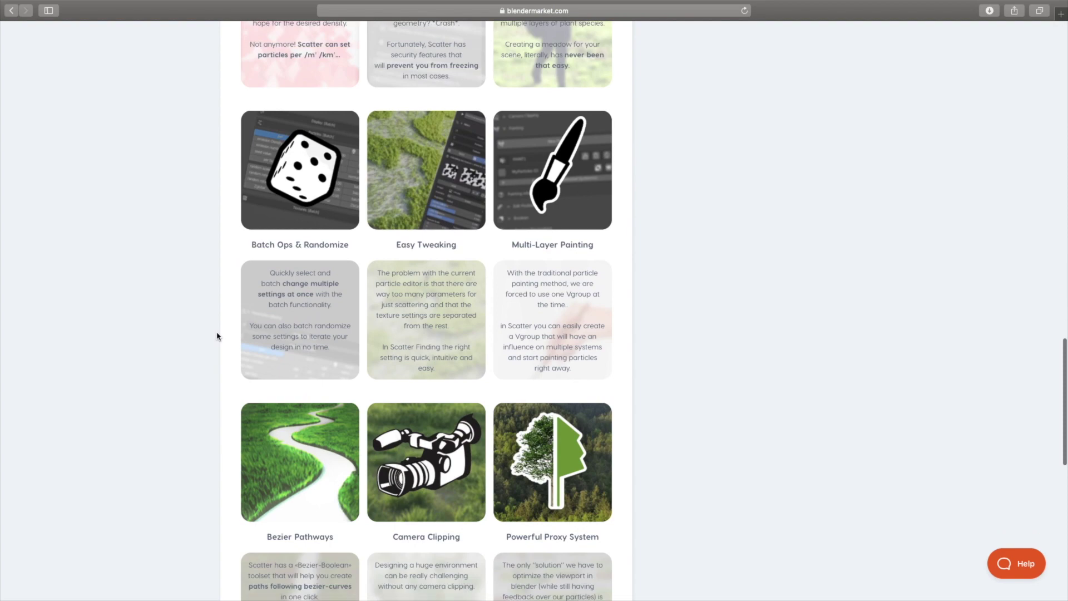
pyautogui.scroll(-10, 217, 337)
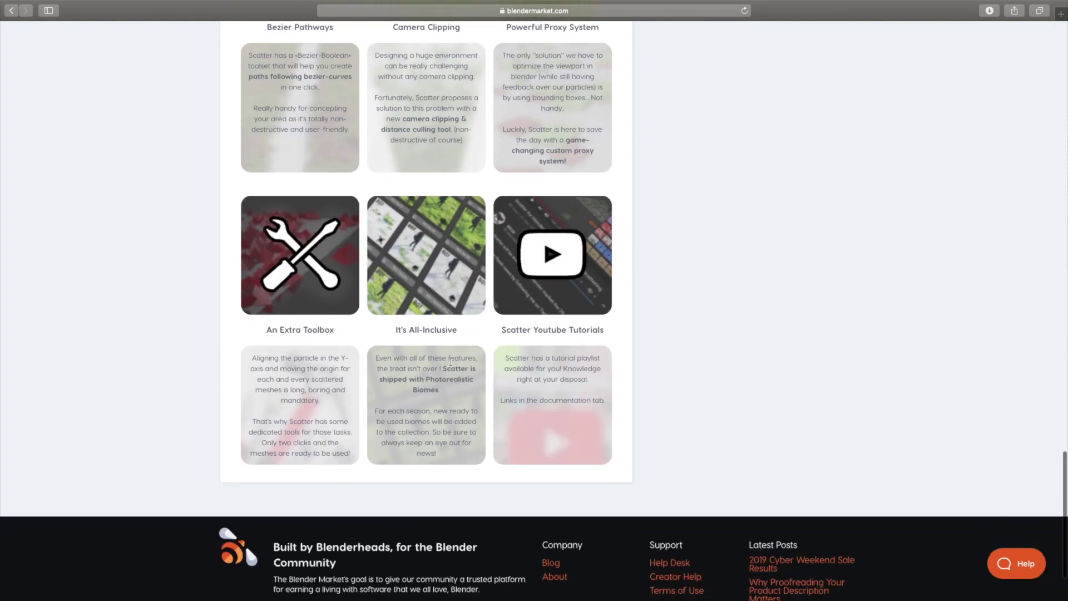
pyautogui.scroll(15, 451, 362)
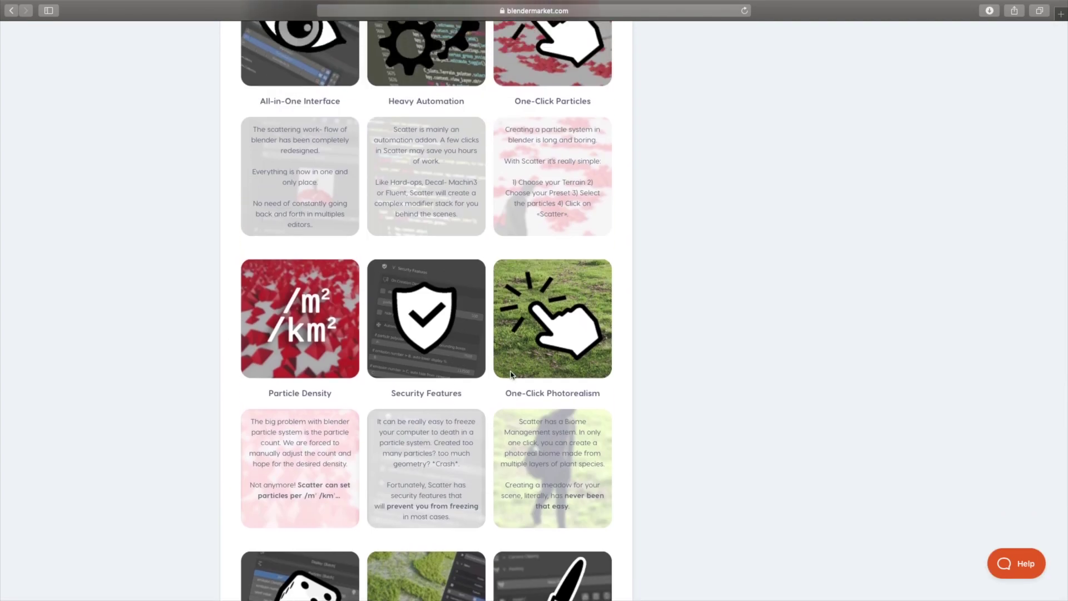
pyautogui.scroll(20, 511, 378)
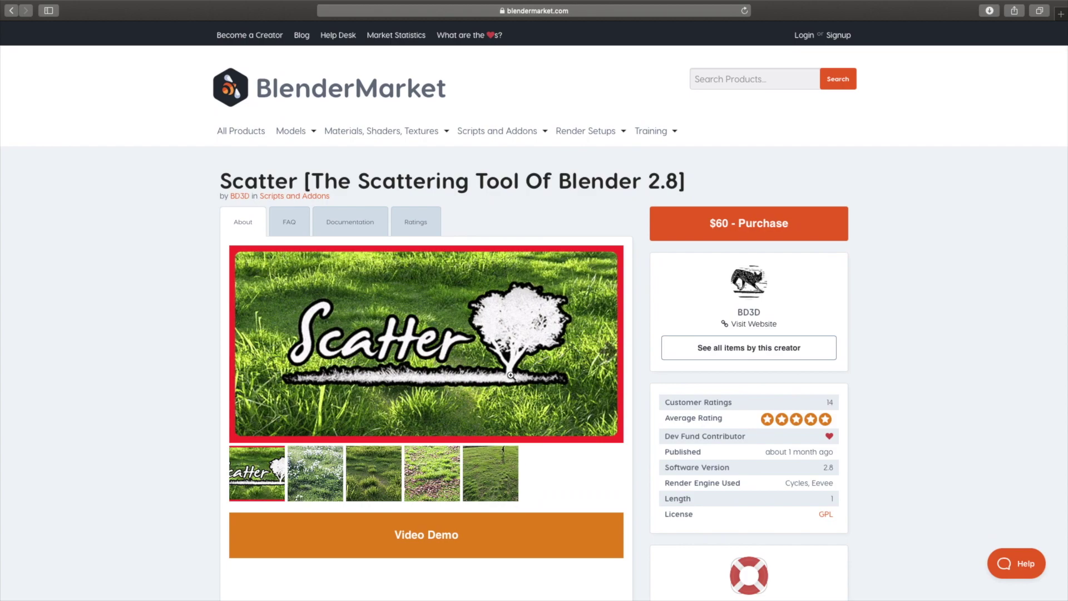